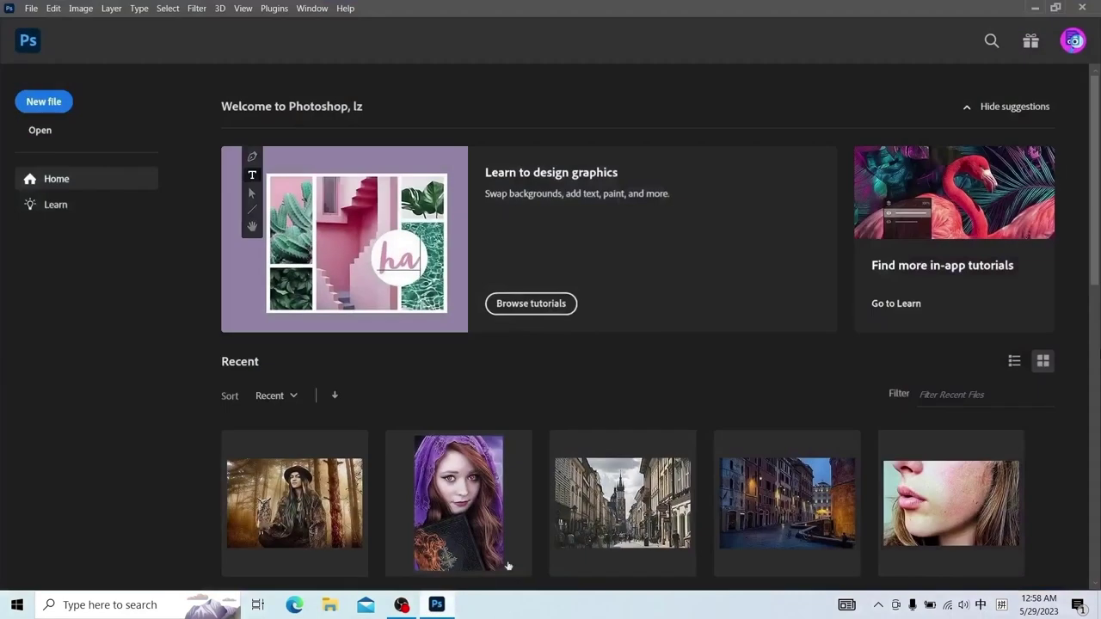
Open the recent close-up photo of the woman's lips and freckled cheek.
{"action": "scroll", "coordinate": [559, 425], "scroll_direction": "down", "scroll_amount": 2}
{"action": "left_click", "coordinate": [946, 353]}
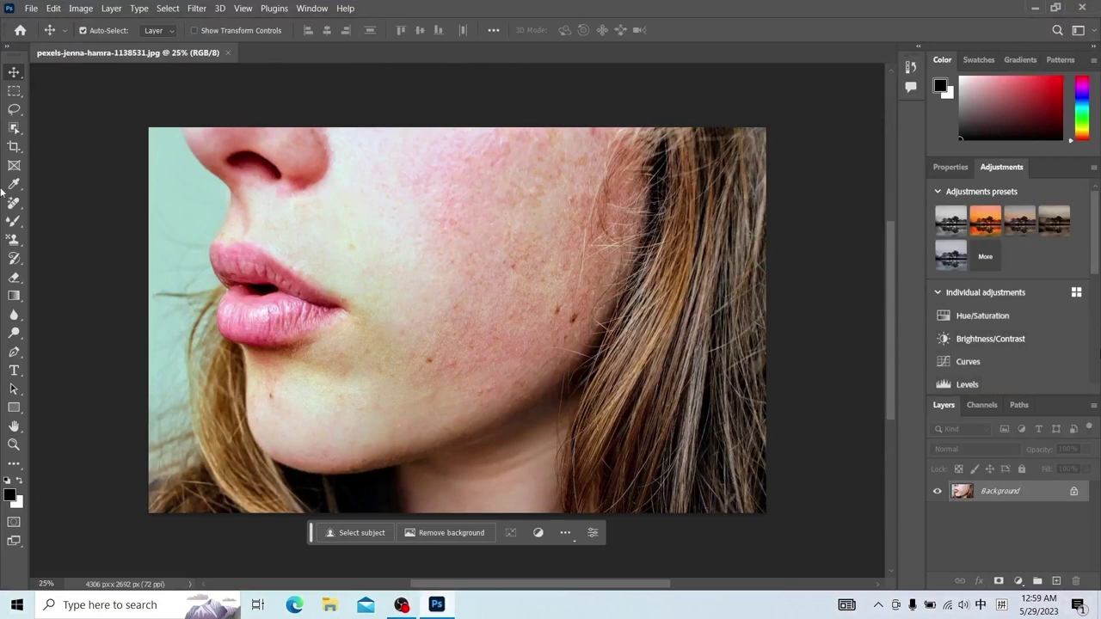
Remove the dark spots on the chin and cheek using the Spot Healing Brush at 85 px.
{"action": "left_click", "coordinate": [14, 203]}
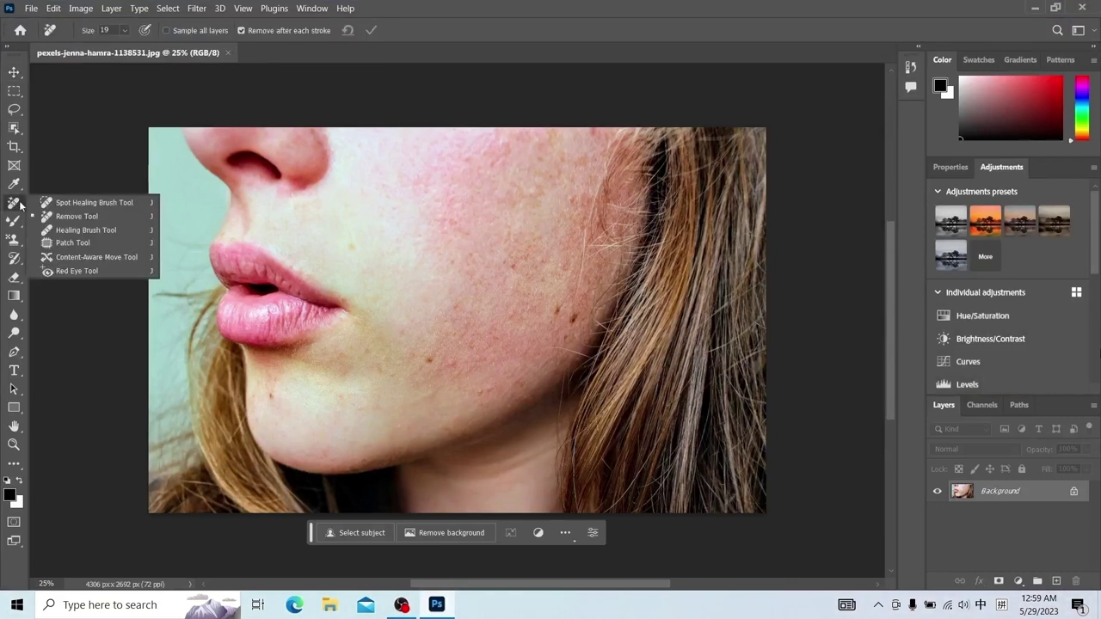
{"action": "left_click", "coordinate": [63, 204]}
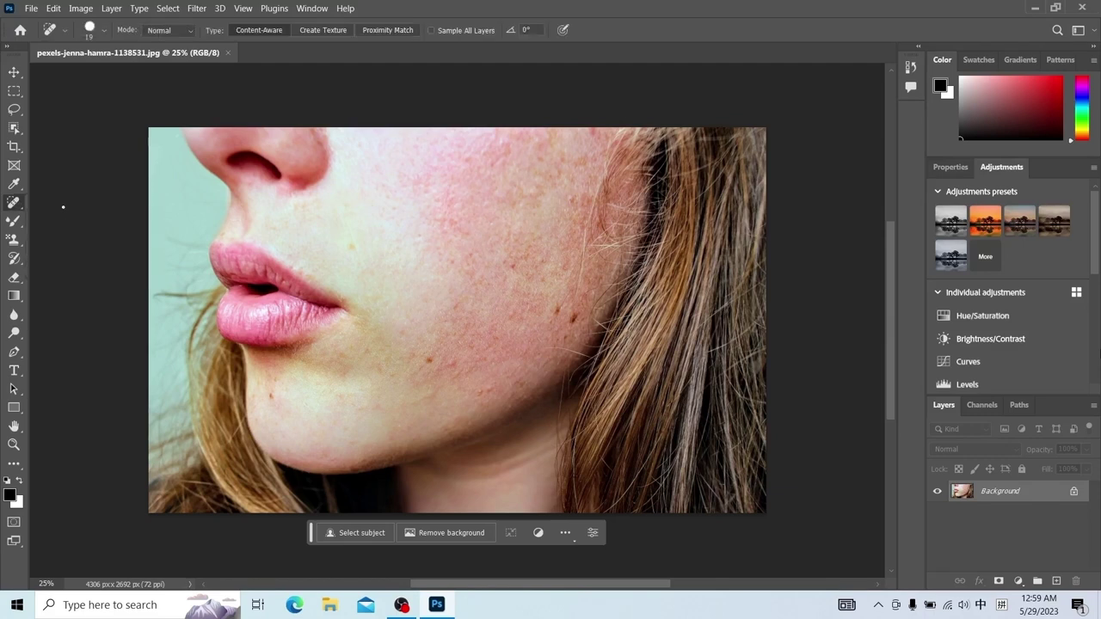
{"action": "left_click", "coordinate": [89, 29]}
{"action": "left_click_drag", "start_coordinate": [78, 72], "coordinate": [89, 72]}
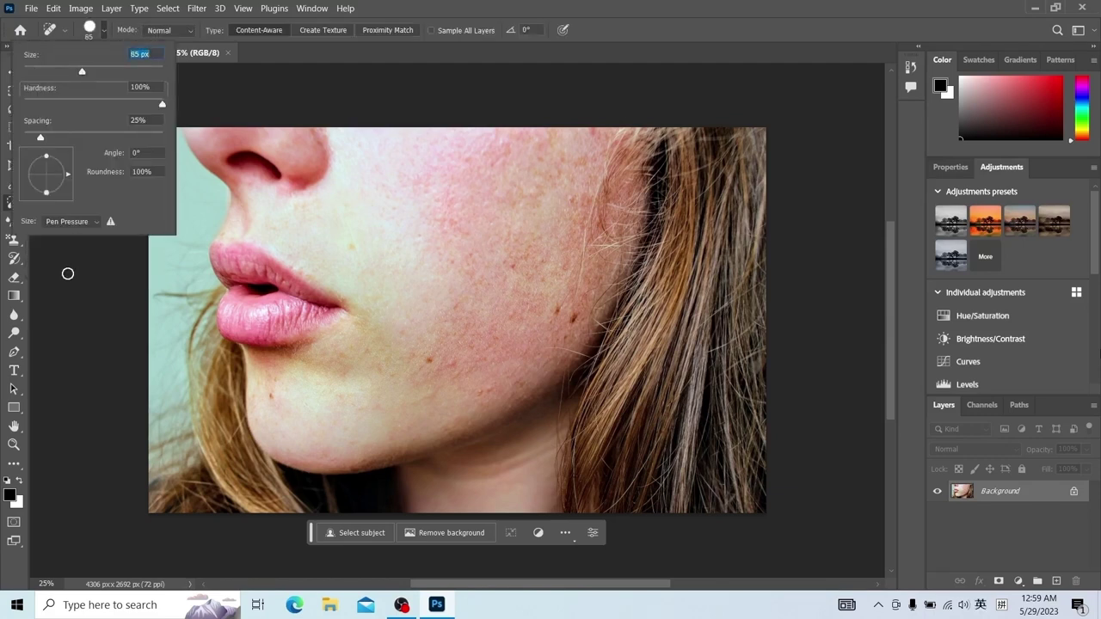
{"action": "left_click", "coordinate": [68, 273]}
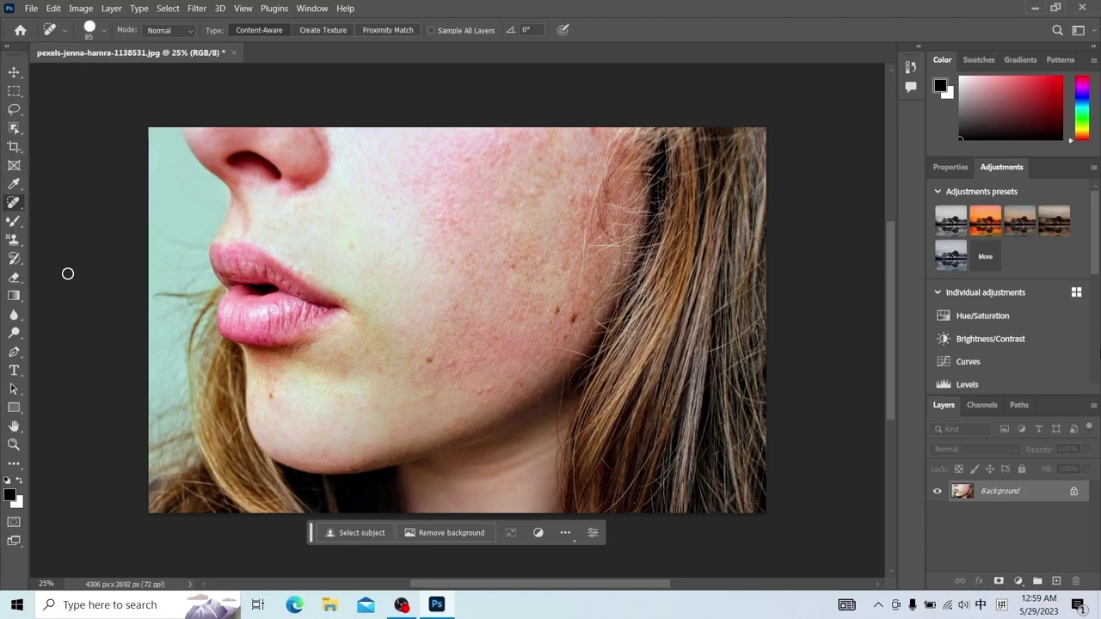
{"action": "left_click", "coordinate": [271, 397]}
{"action": "left_click", "coordinate": [430, 358]}
{"action": "left_click", "coordinate": [572, 319]}
{"action": "left_click", "coordinate": [559, 309]}
Switch to the Remove Tool and close the face photo without saving its changes.
{"action": "right_click", "coordinate": [13, 203]}
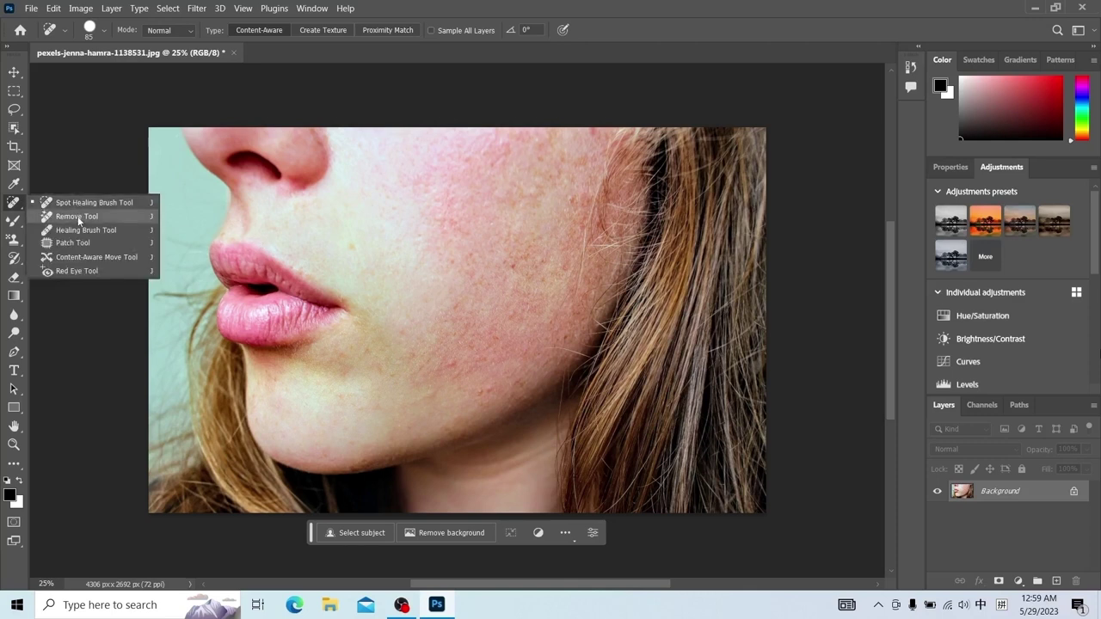
{"action": "left_click", "coordinate": [77, 217]}
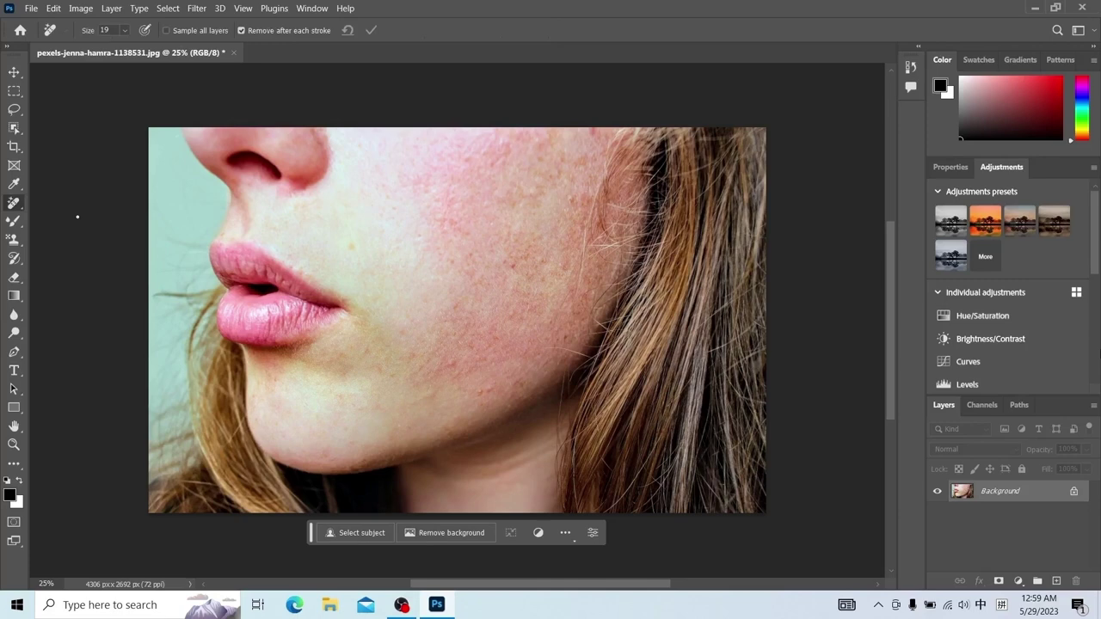
{"action": "left_click", "coordinate": [233, 53]}
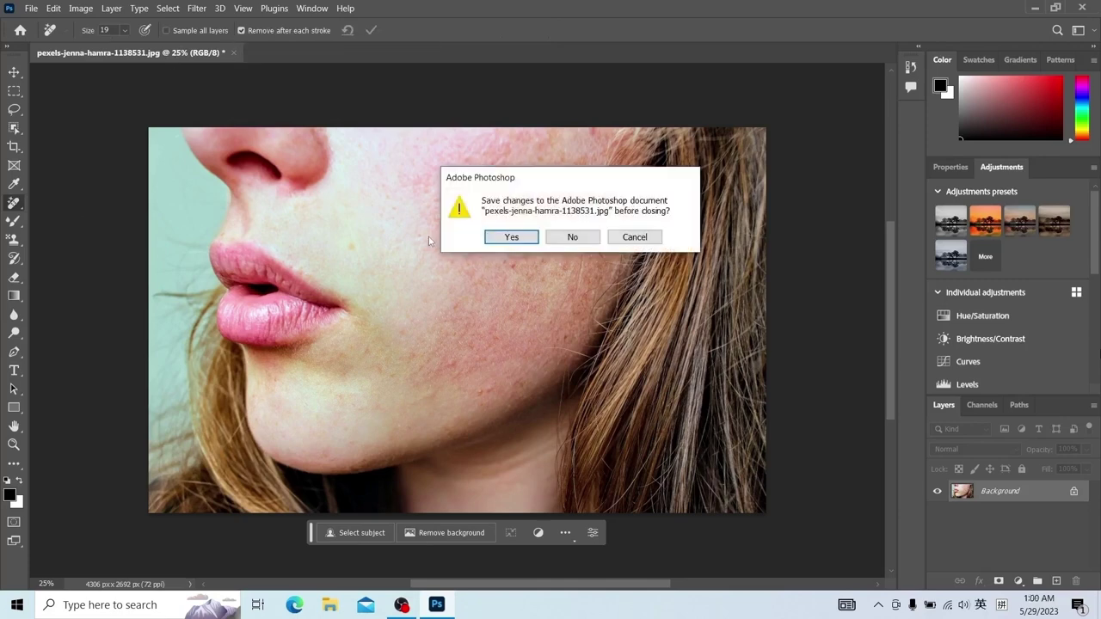
{"action": "left_click", "coordinate": [574, 238]}
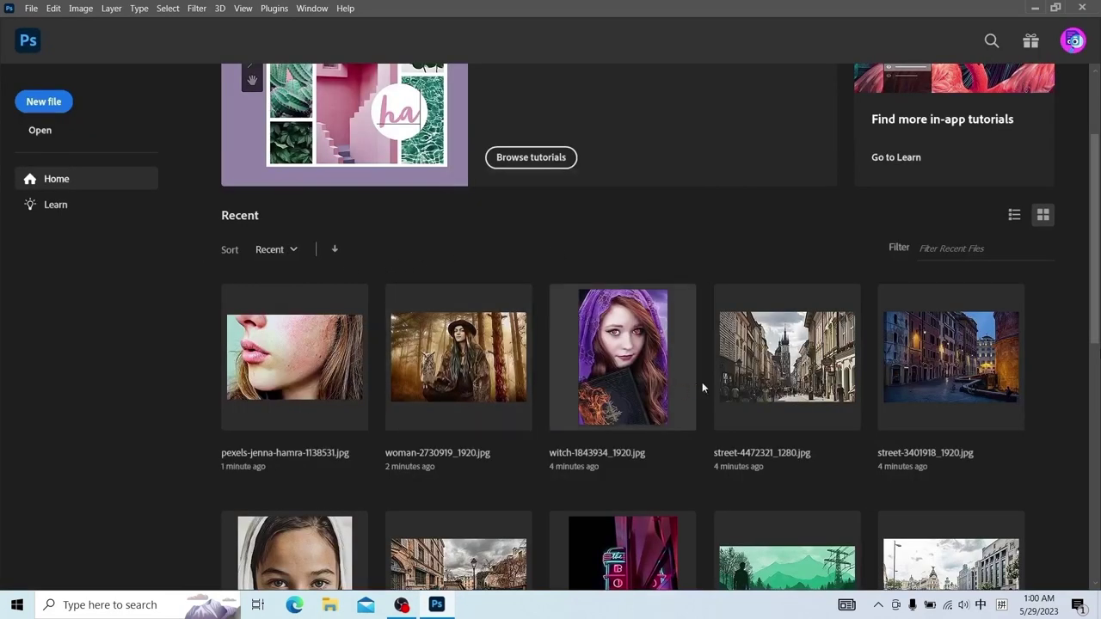
Open dragon-2634391_1920.jpg from the recent files.
{"action": "scroll", "coordinate": [570, 364], "scroll_direction": "down", "scroll_amount": 7}
{"action": "left_click", "coordinate": [468, 463]}
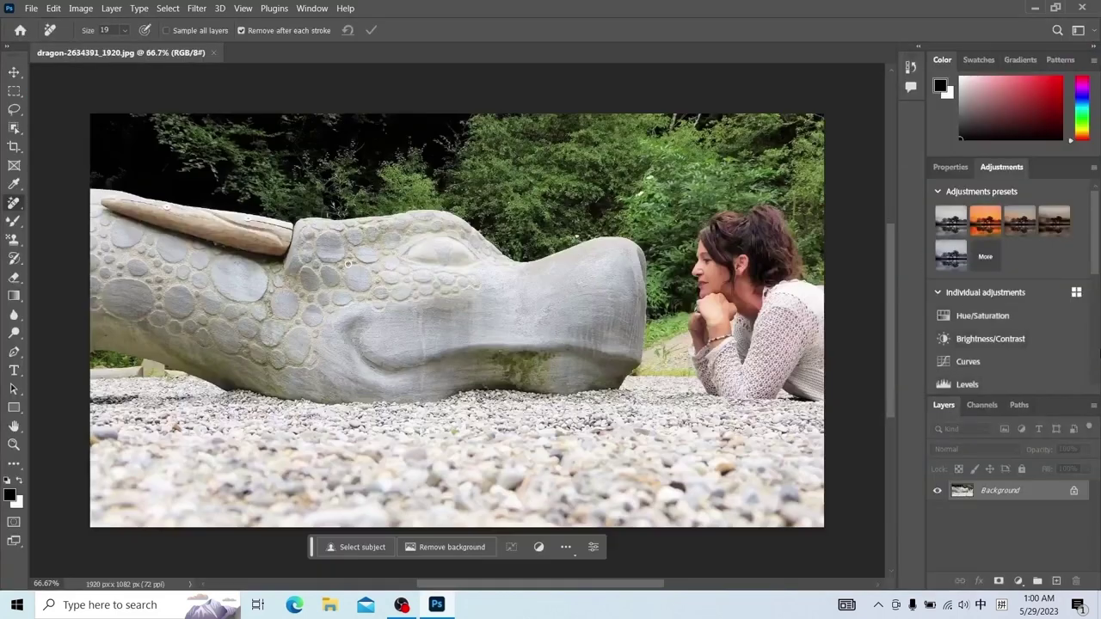
Try removing the woman beside the dragon statue with the Remove Tool at size 67, and undo the removal.
{"action": "left_click_drag", "start_coordinate": [87, 31], "coordinate": [129, 32]}
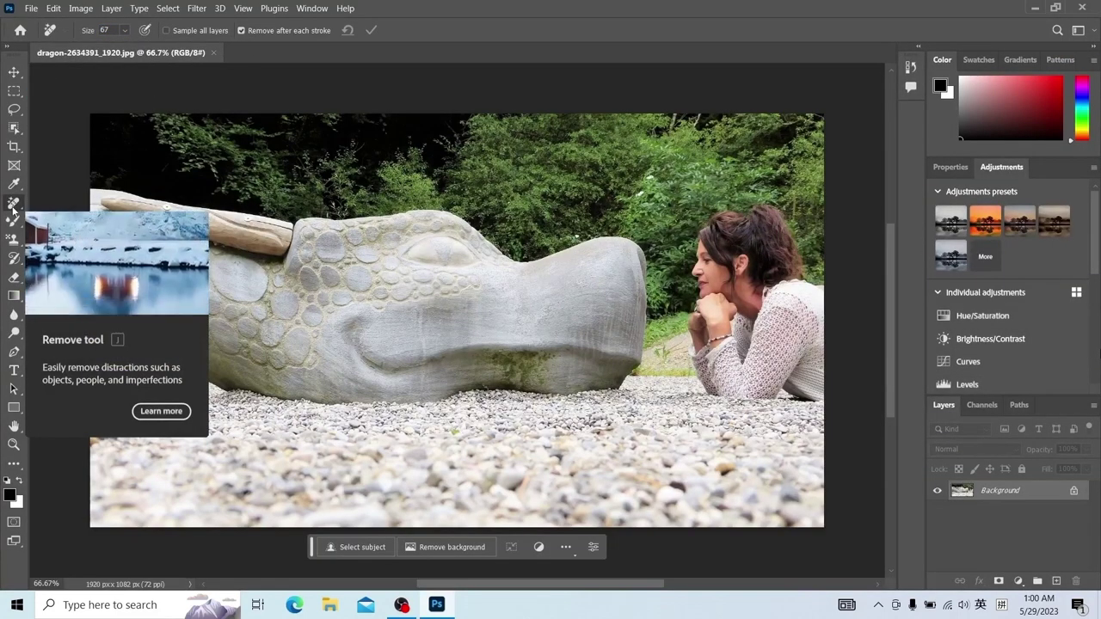
{"action": "mouse_move", "coordinate": [718, 215]}
{"action": "left_mouse_down"}
{"action": "mouse_move", "coordinate": [695, 324]}
{"action": "mouse_move", "coordinate": [704, 385]}
{"action": "mouse_move", "coordinate": [813, 386]}
{"action": "mouse_move", "coordinate": [712, 367]}
{"action": "mouse_move", "coordinate": [725, 228]}
{"action": "mouse_move", "coordinate": [762, 210]}
{"action": "mouse_move", "coordinate": [825, 294]}
{"action": "mouse_move", "coordinate": [820, 367]}
{"action": "mouse_move", "coordinate": [732, 356]}
{"action": "mouse_move", "coordinate": [807, 342]}
{"action": "mouse_move", "coordinate": [725, 329]}
{"action": "mouse_move", "coordinate": [810, 325]}
{"action": "mouse_move", "coordinate": [772, 251]}
{"action": "mouse_move", "coordinate": [739, 240]}
{"action": "mouse_move", "coordinate": [724, 315]}
{"action": "mouse_move", "coordinate": [767, 285]}
{"action": "mouse_move", "coordinate": [743, 298]}
{"action": "mouse_move", "coordinate": [770, 298]}
{"action": "left_mouse_up"}
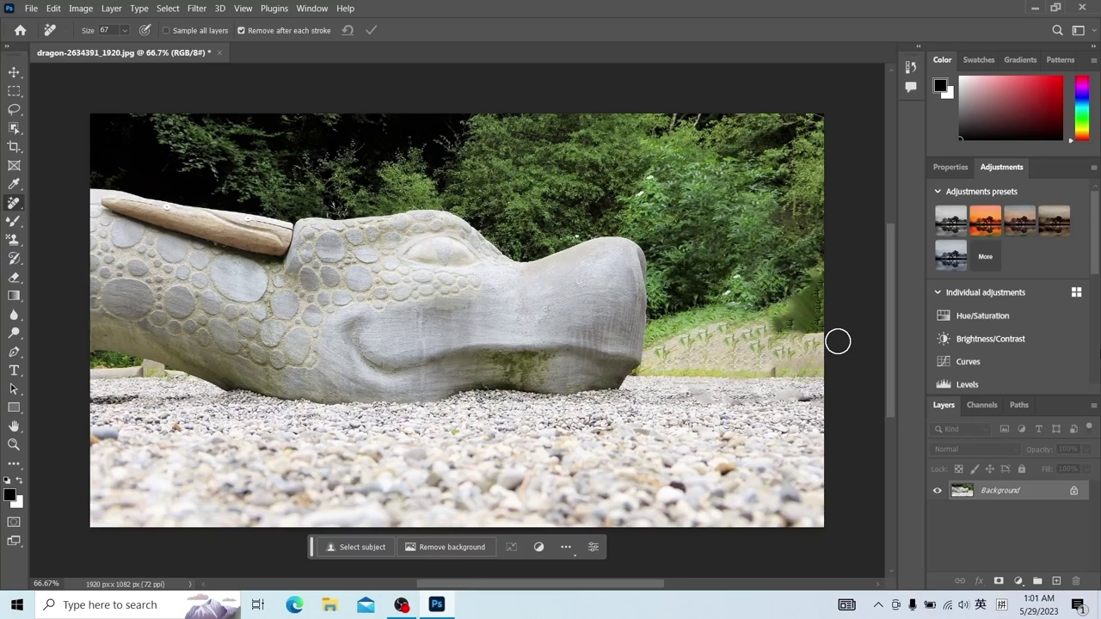
{"action": "right_click", "coordinate": [10, 204]}
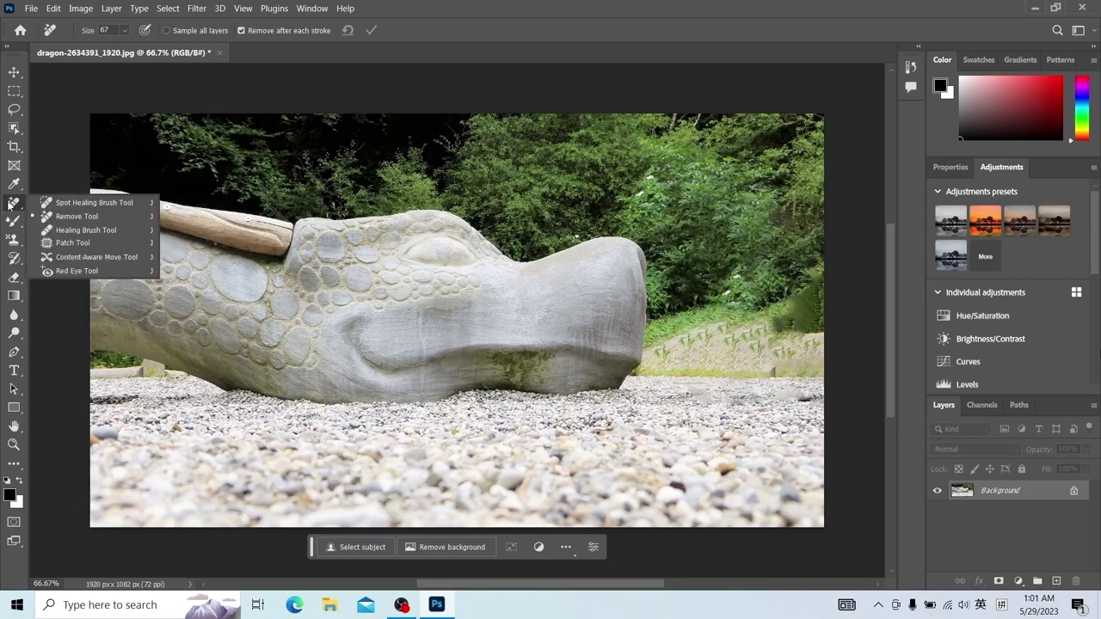
{"action": "left_click", "coordinate": [10, 204]}
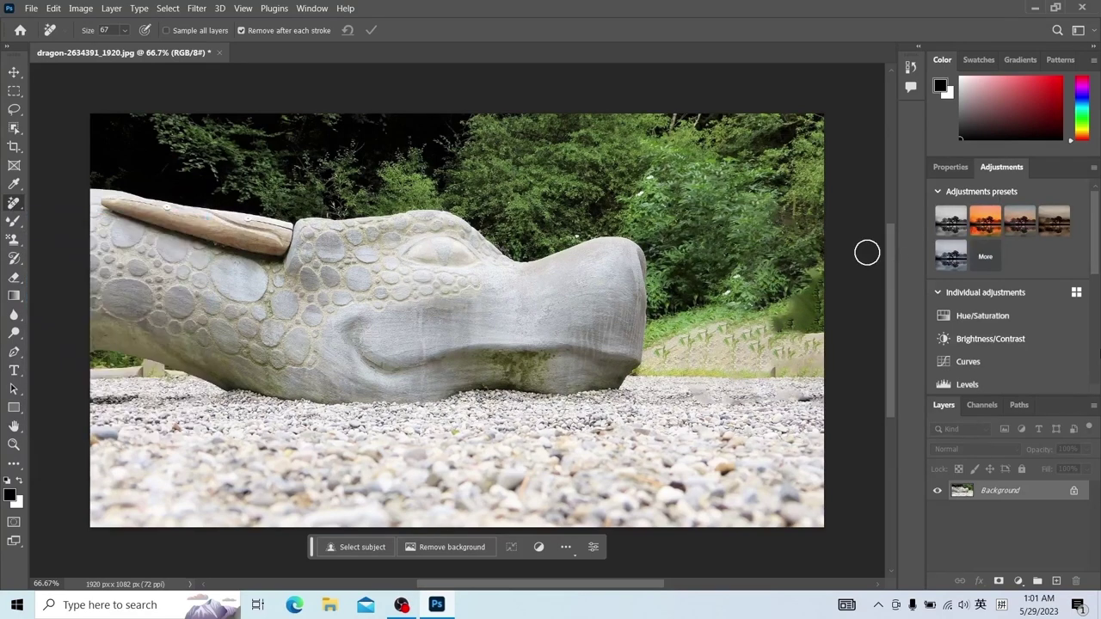
{"action": "key", "text": "ctrl+z"}
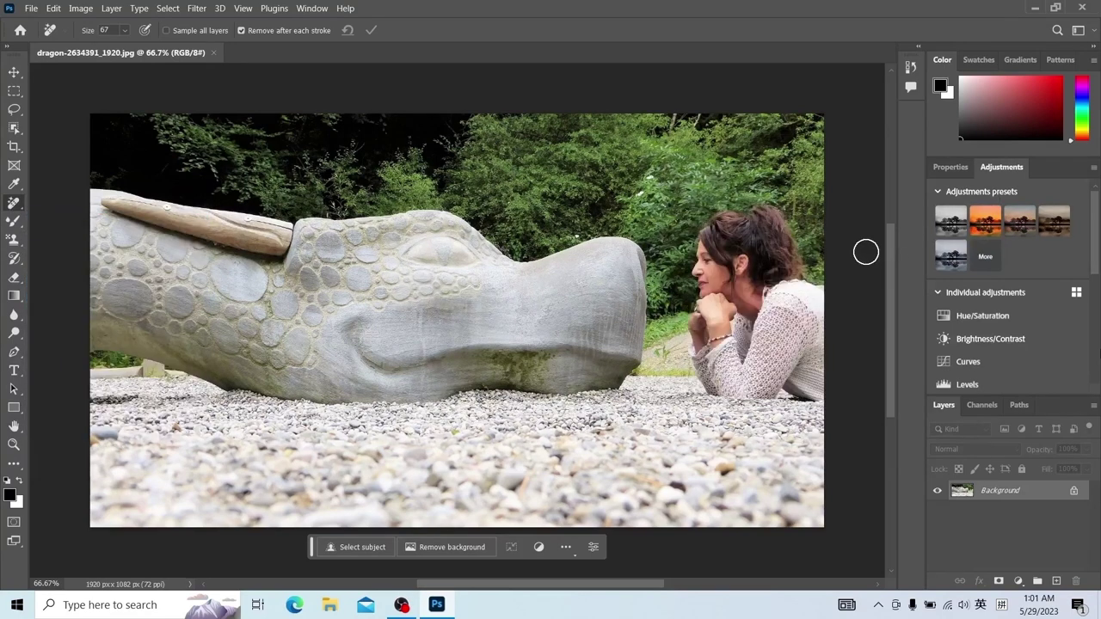
Paint sampled foliage over the woman's hair with the Healing Brush at 70 px.
{"action": "right_click", "coordinate": [15, 205]}
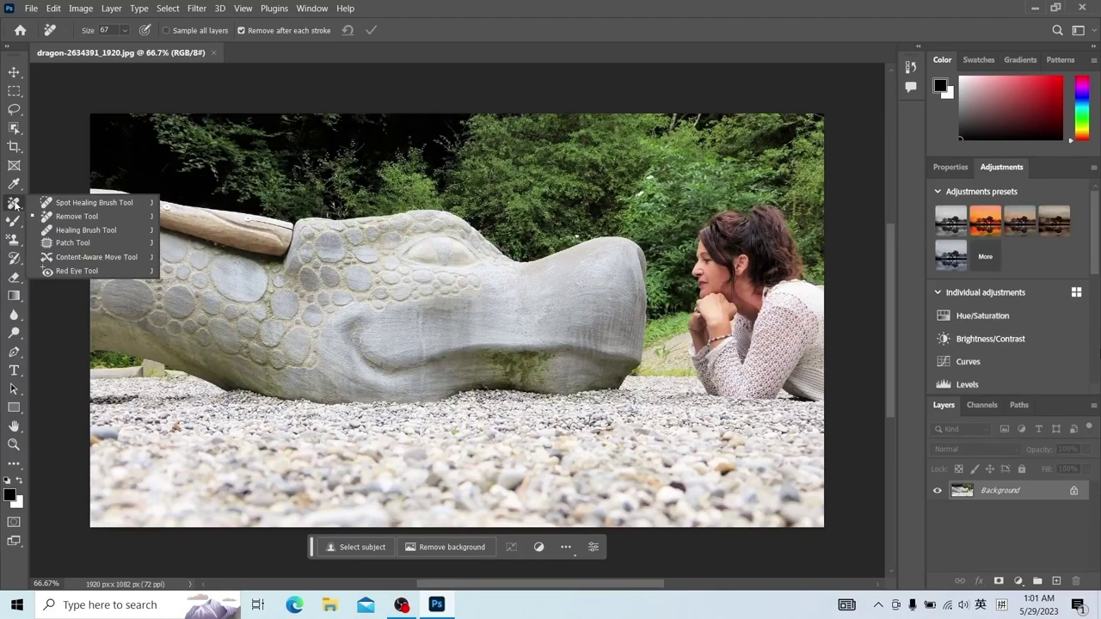
{"action": "left_click", "coordinate": [63, 229]}
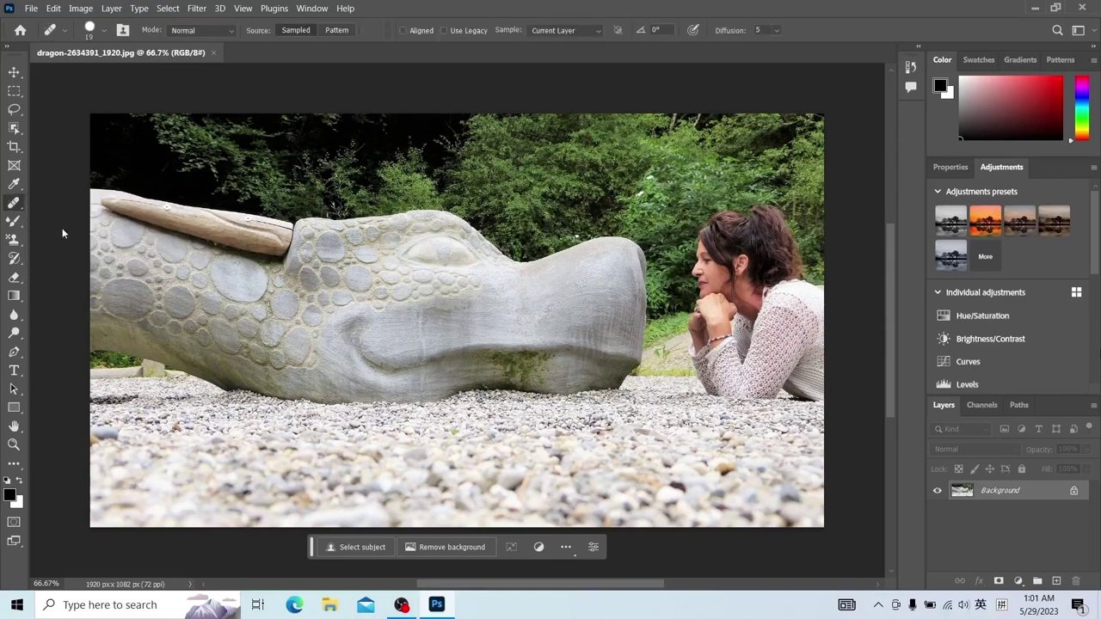
{"action": "left_click", "coordinate": [103, 33]}
{"action": "left_click_drag", "start_coordinate": [57, 72], "coordinate": [73, 74]}
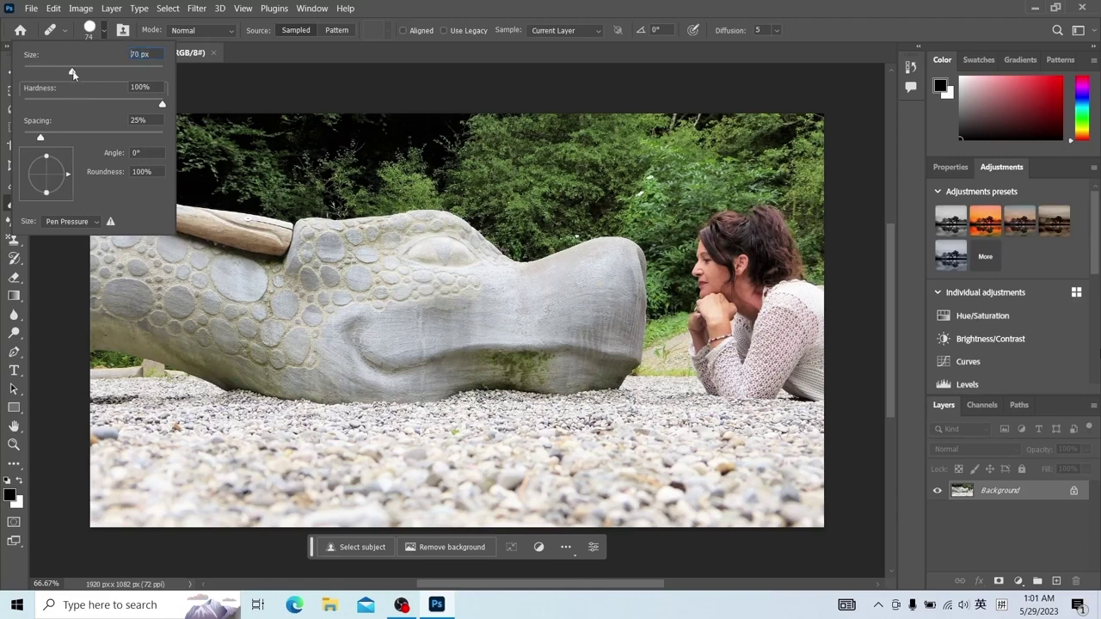
{"action": "left_click", "coordinate": [103, 33]}
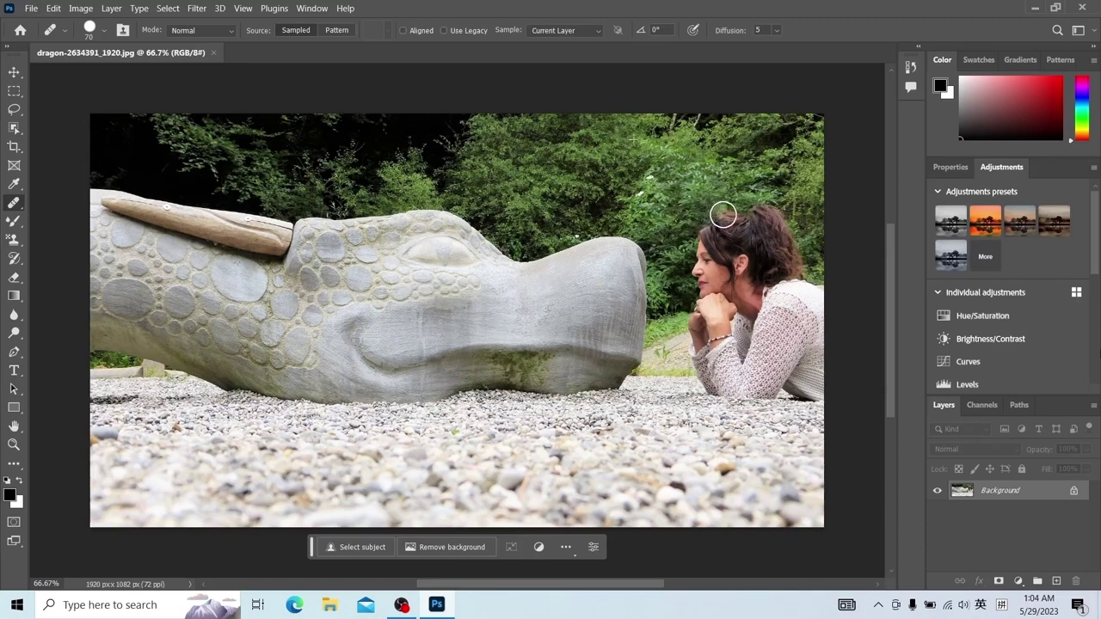
{"action": "mouse_move", "coordinate": [741, 211]}
{"action": "left_mouse_down"}
{"action": "mouse_move", "coordinate": [792, 220]}
{"action": "mouse_move", "coordinate": [693, 232]}
{"action": "mouse_move", "coordinate": [796, 228]}
{"action": "mouse_move", "coordinate": [785, 243]}
{"action": "mouse_move", "coordinate": [704, 244]}
{"action": "mouse_move", "coordinate": [791, 248]}
{"action": "mouse_move", "coordinate": [701, 268]}
{"action": "mouse_move", "coordinate": [799, 262]}
{"action": "left_mouse_up"}
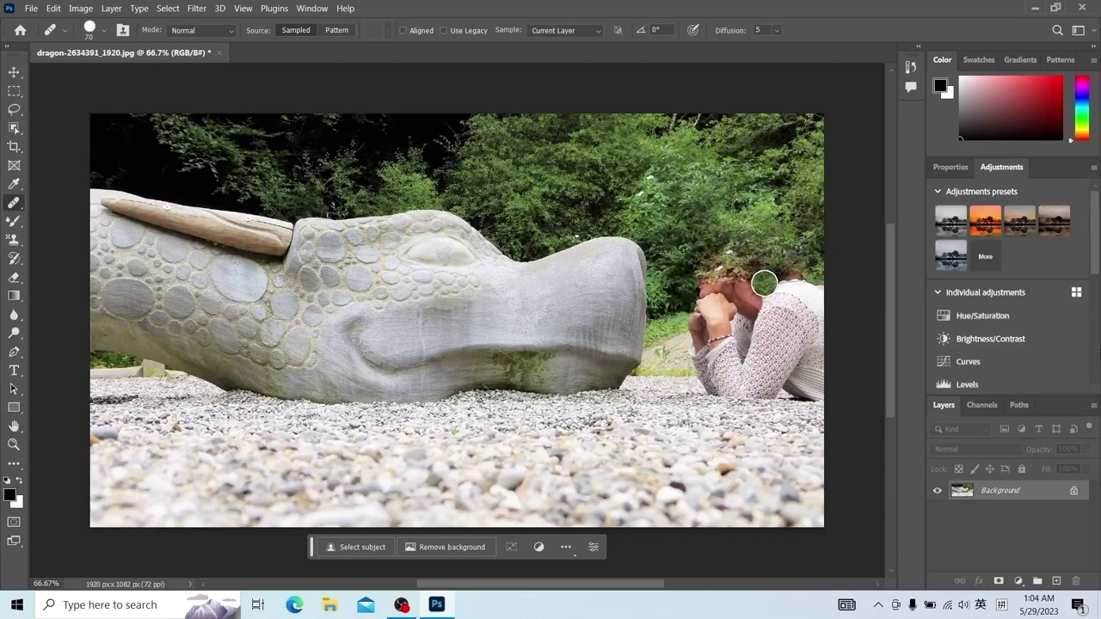
{"action": "left_click", "coordinate": [741, 304]}
{"action": "mouse_move", "coordinate": [740, 304]}
{"action": "left_mouse_down"}
{"action": "mouse_move", "coordinate": [725, 272]}
{"action": "mouse_move", "coordinate": [762, 252]}
{"action": "mouse_move", "coordinate": [787, 276]}
{"action": "mouse_move", "coordinate": [751, 298]}
{"action": "mouse_move", "coordinate": [726, 288]}
{"action": "mouse_move", "coordinate": [741, 241]}
{"action": "mouse_move", "coordinate": [726, 240]}
{"action": "mouse_move", "coordinate": [730, 264]}
{"action": "mouse_move", "coordinate": [770, 244]}
{"action": "mouse_move", "coordinate": [729, 250]}
{"action": "left_mouse_up"}
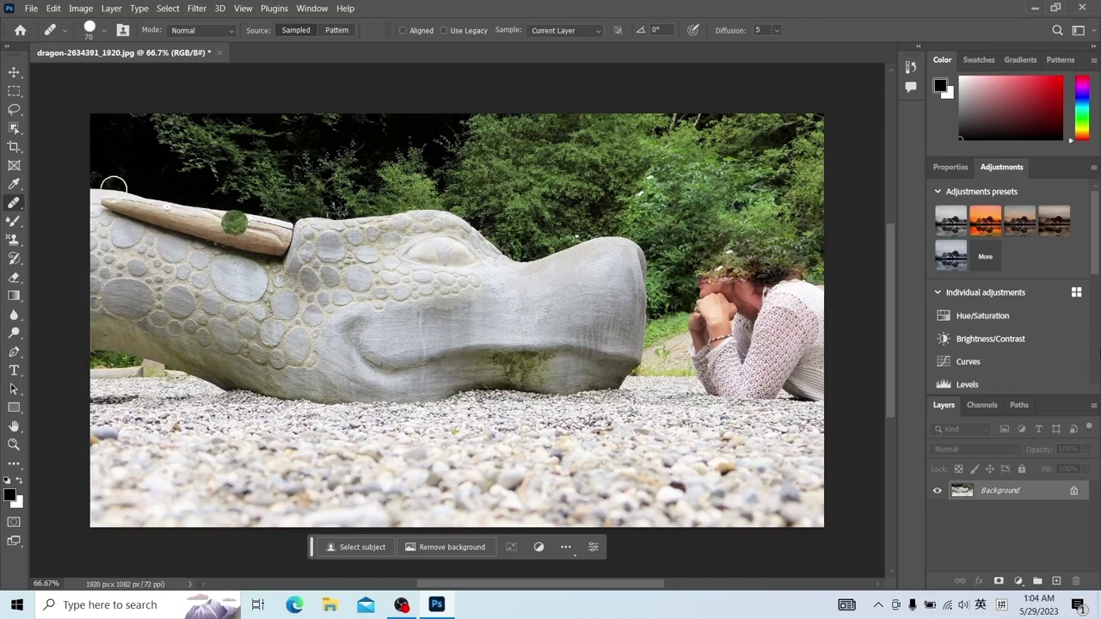
Clone foliage from the trees above the dragon's snout over the woman's hair using the Clone Stamp at 53 px.
{"action": "right_click", "coordinate": [14, 204]}
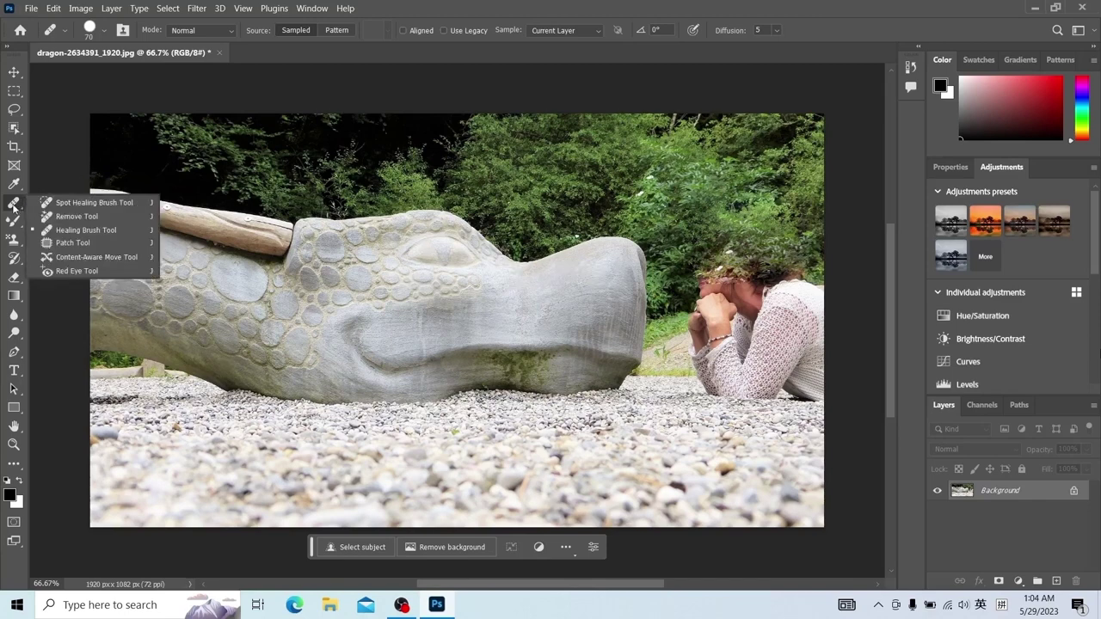
{"action": "left_click", "coordinate": [14, 205]}
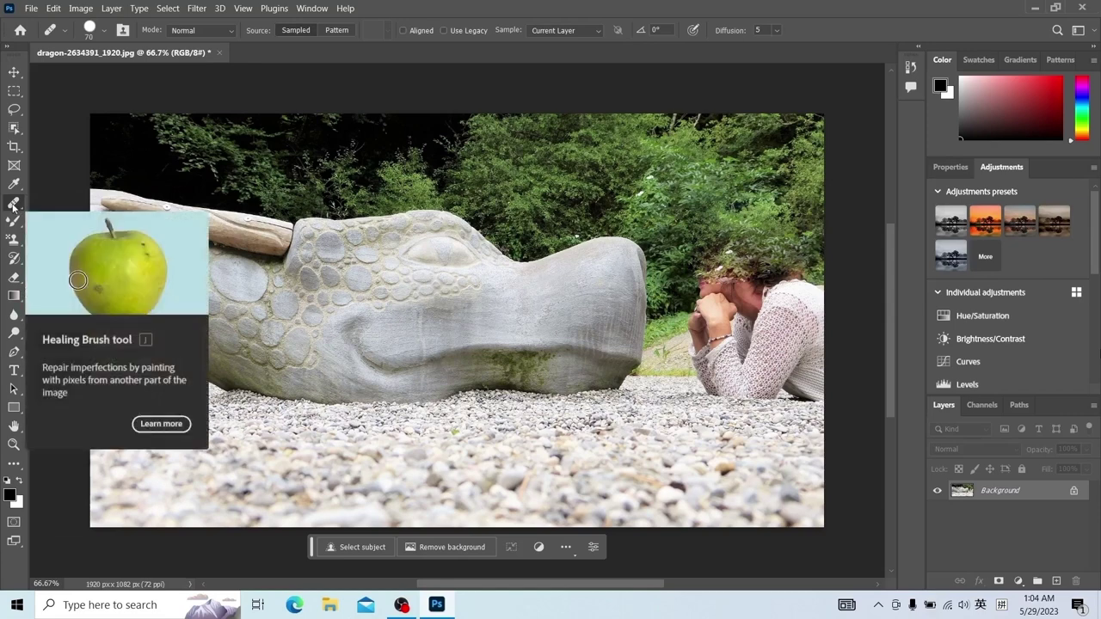
{"action": "left_click", "coordinate": [14, 240]}
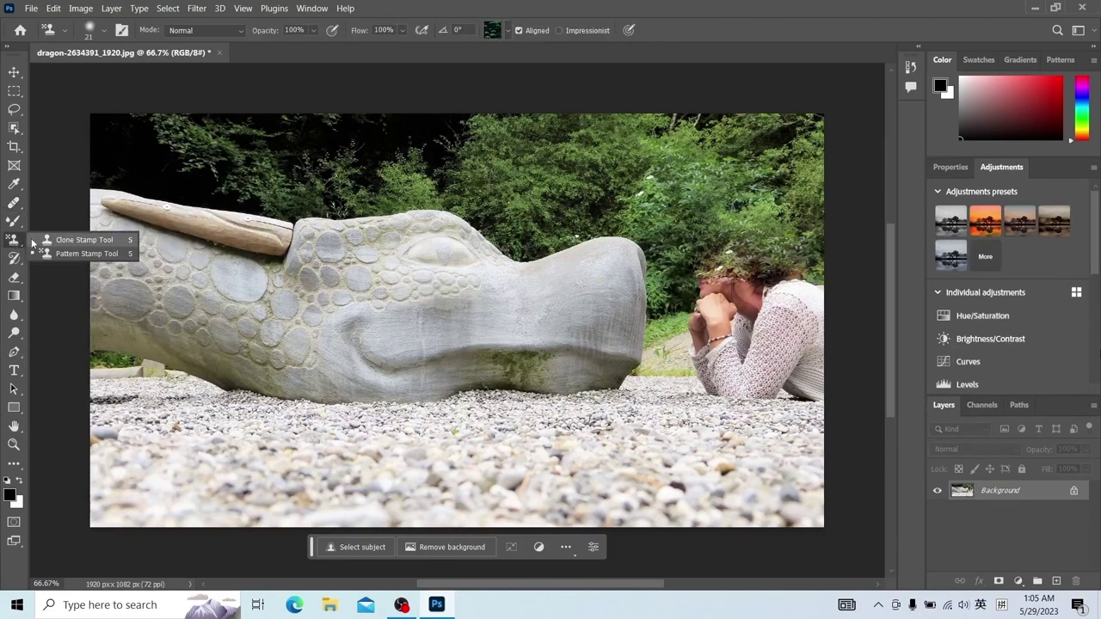
{"action": "left_click", "coordinate": [71, 241]}
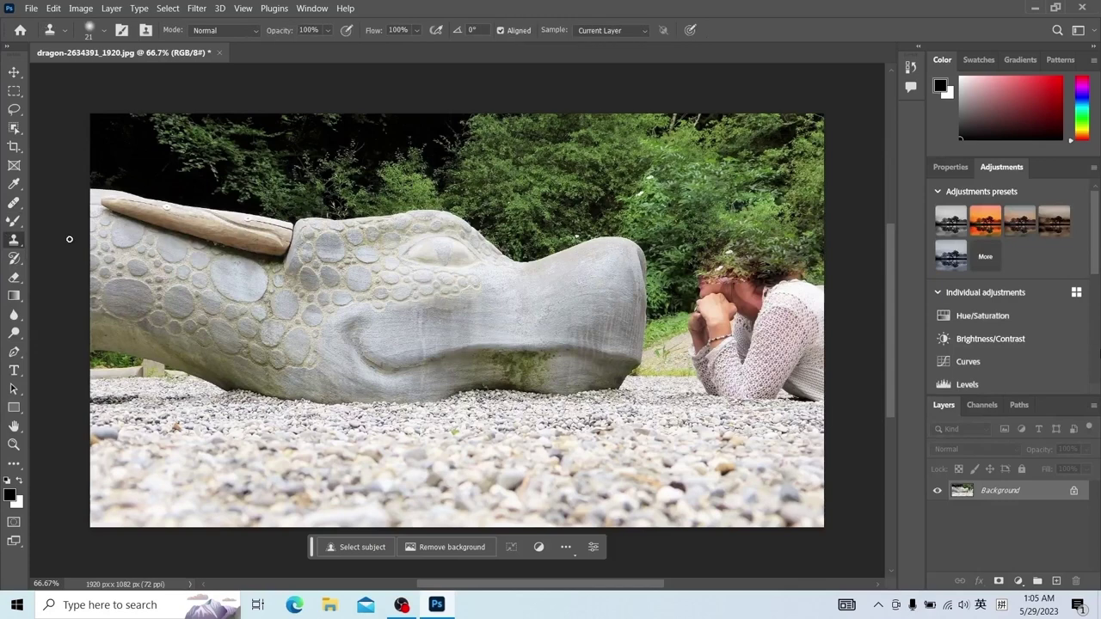
{"action": "left_click", "coordinate": [105, 32]}
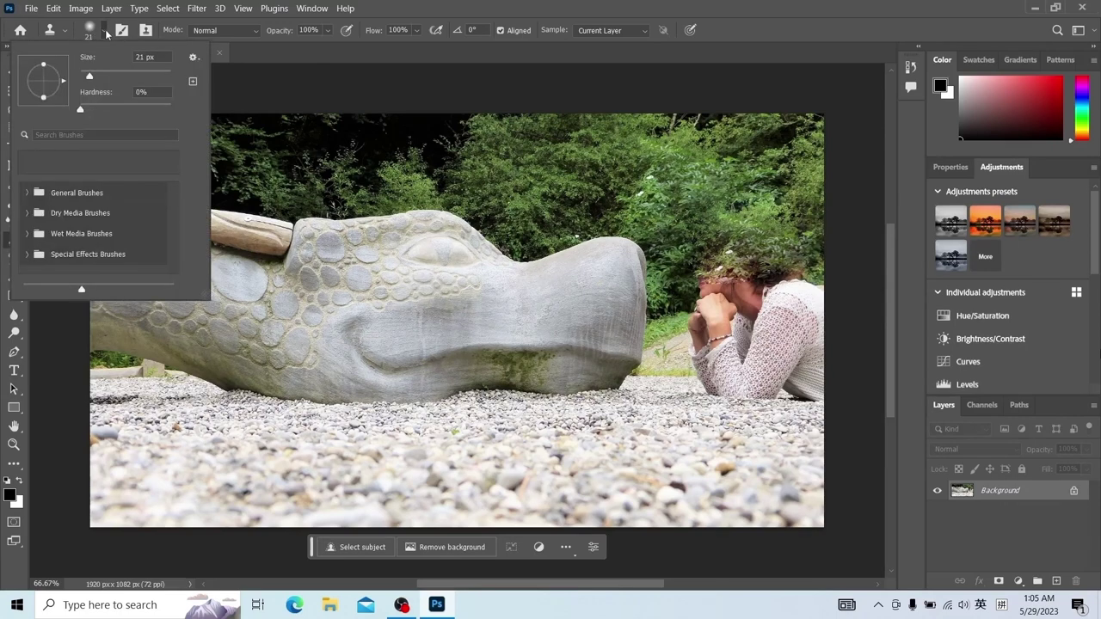
{"action": "left_click_drag", "start_coordinate": [99, 78], "coordinate": [105, 75]}
{"action": "left_click", "coordinate": [388, 86]}
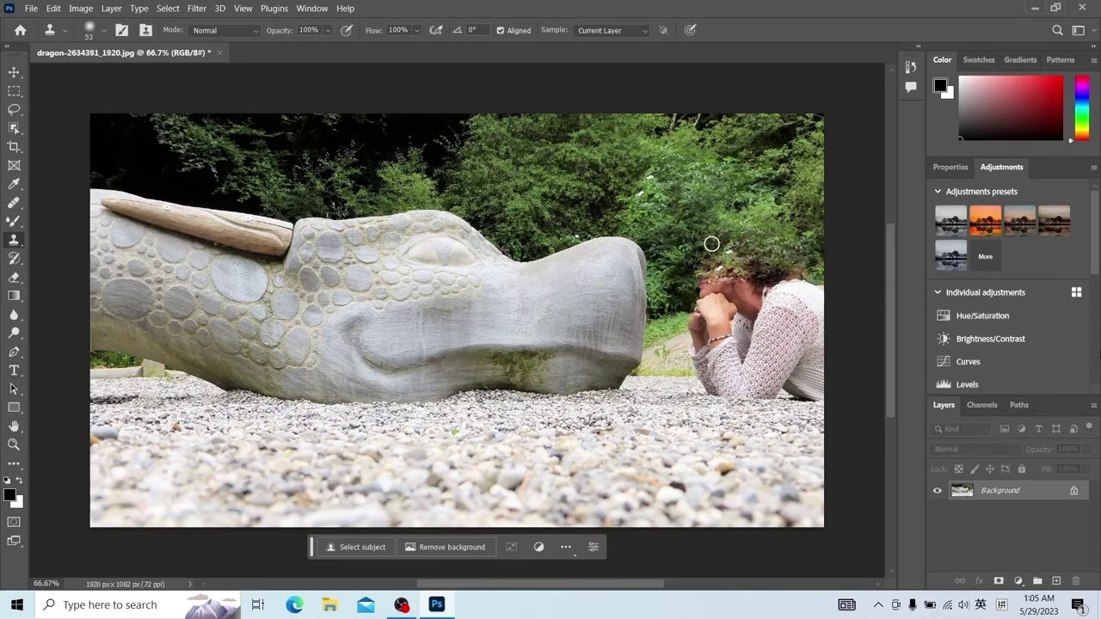
{"action": "left_click", "coordinate": [637, 146], "text": "alt"}
{"action": "left_click", "coordinate": [662, 142], "text": "alt"}
{"action": "left_click", "coordinate": [633, 148], "text": "alt"}
{"action": "mouse_move", "coordinate": [738, 221]}
{"action": "left_mouse_down"}
{"action": "mouse_move", "coordinate": [786, 226]}
{"action": "mouse_move", "coordinate": [739, 231]}
{"action": "mouse_move", "coordinate": [744, 240]}
{"action": "mouse_move", "coordinate": [794, 235]}
{"action": "mouse_move", "coordinate": [738, 247]}
{"action": "mouse_move", "coordinate": [789, 251]}
{"action": "mouse_move", "coordinate": [793, 262]}
{"action": "mouse_move", "coordinate": [744, 265]}
{"action": "mouse_move", "coordinate": [792, 270]}
{"action": "mouse_move", "coordinate": [755, 284]}
{"action": "mouse_move", "coordinate": [792, 229]}
{"action": "mouse_move", "coordinate": [754, 229]}
{"action": "mouse_move", "coordinate": [780, 255]}
{"action": "mouse_move", "coordinate": [773, 222]}
{"action": "mouse_move", "coordinate": [735, 238]}
{"action": "mouse_move", "coordinate": [793, 221]}
{"action": "mouse_move", "coordinate": [766, 202]}
{"action": "mouse_move", "coordinate": [773, 243]}
{"action": "mouse_move", "coordinate": [761, 220]}
{"action": "mouse_move", "coordinate": [755, 259]}
{"action": "mouse_move", "coordinate": [800, 239]}
{"action": "left_mouse_up"}
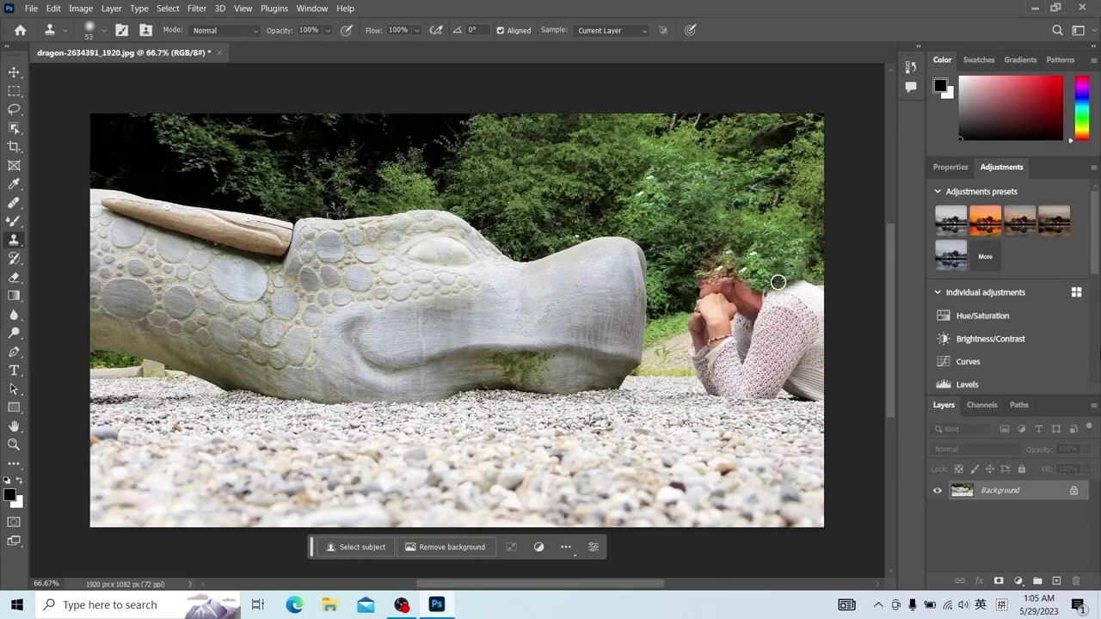
Return to the Healing Brush and try to blend sampled foliage over the area around the woman's forehead.
{"action": "left_click", "coordinate": [15, 203]}
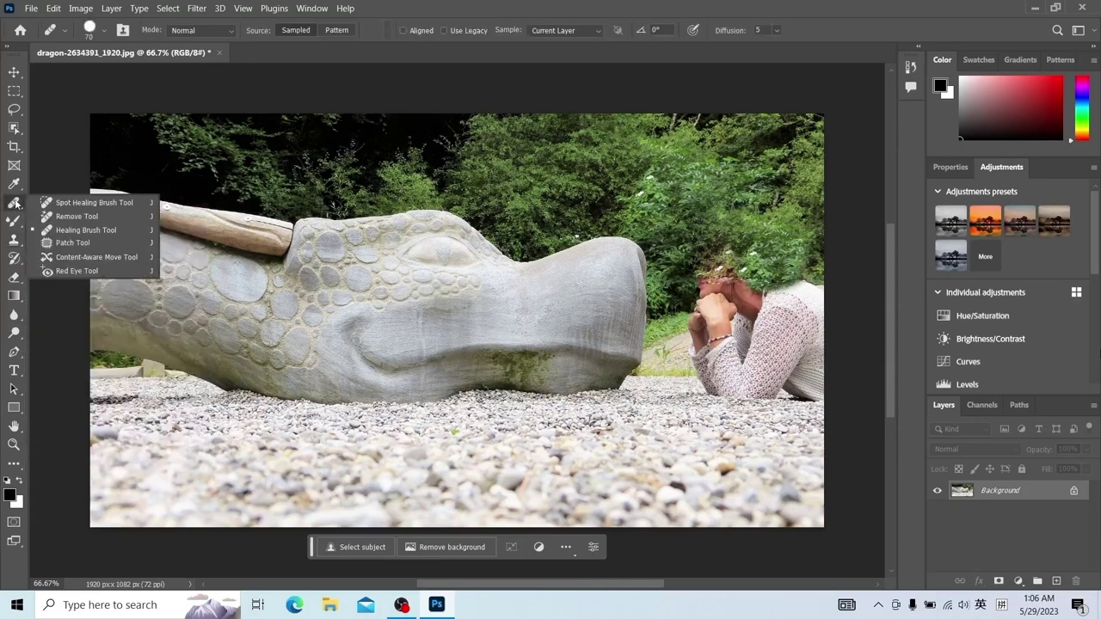
{"action": "left_click", "coordinate": [51, 230]}
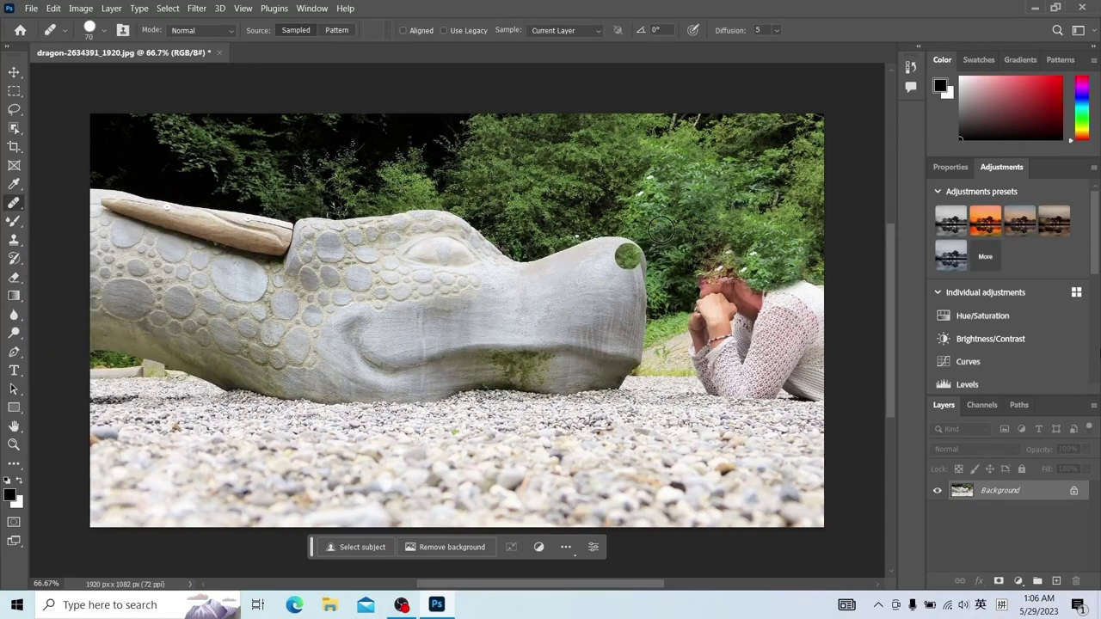
{"action": "left_click", "coordinate": [601, 248], "text": "alt"}
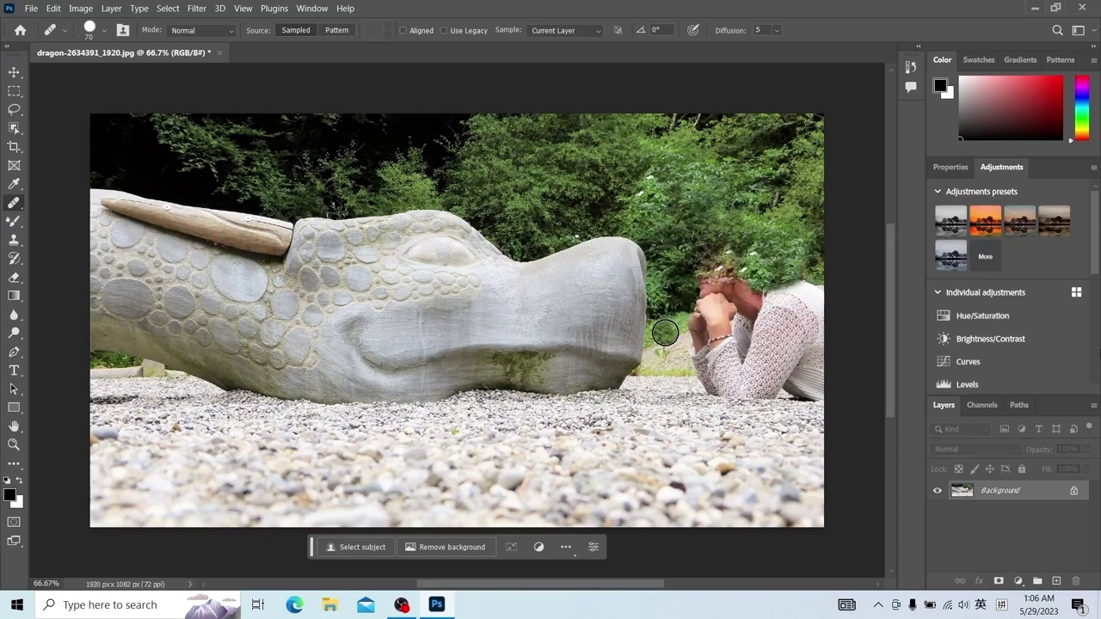
{"action": "mouse_move", "coordinate": [665, 332]}
{"action": "left_mouse_down"}
{"action": "mouse_move", "coordinate": [668, 307]}
{"action": "mouse_move", "coordinate": [700, 275]}
{"action": "left_mouse_up"}
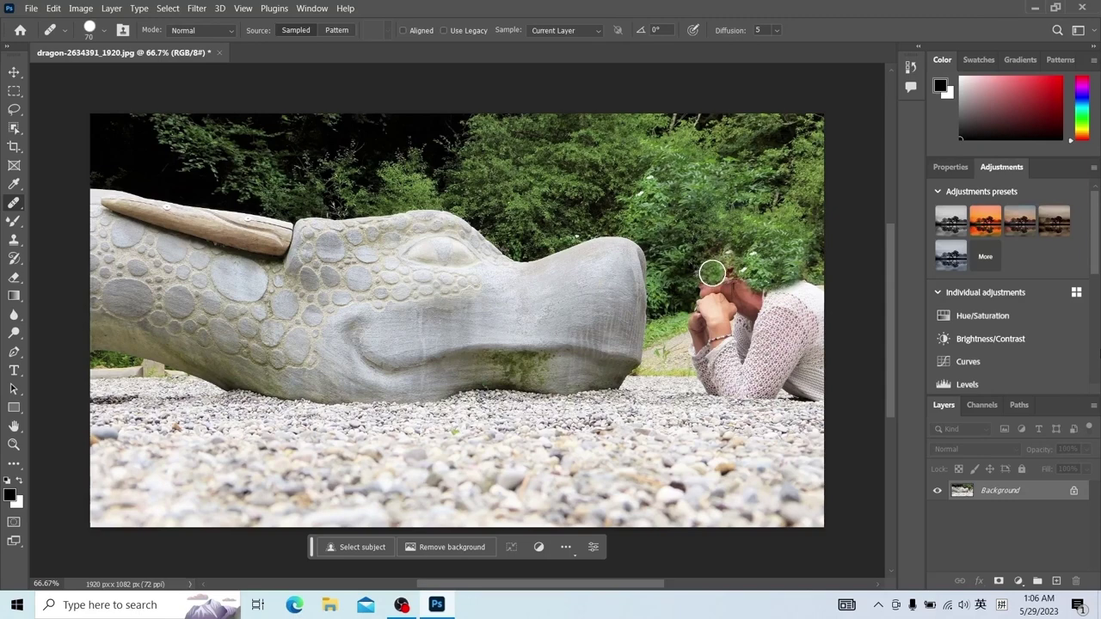
{"action": "mouse_move", "coordinate": [708, 267]}
{"action": "left_mouse_down"}
{"action": "mouse_move", "coordinate": [717, 265]}
{"action": "mouse_move", "coordinate": [712, 275]}
{"action": "left_mouse_up"}
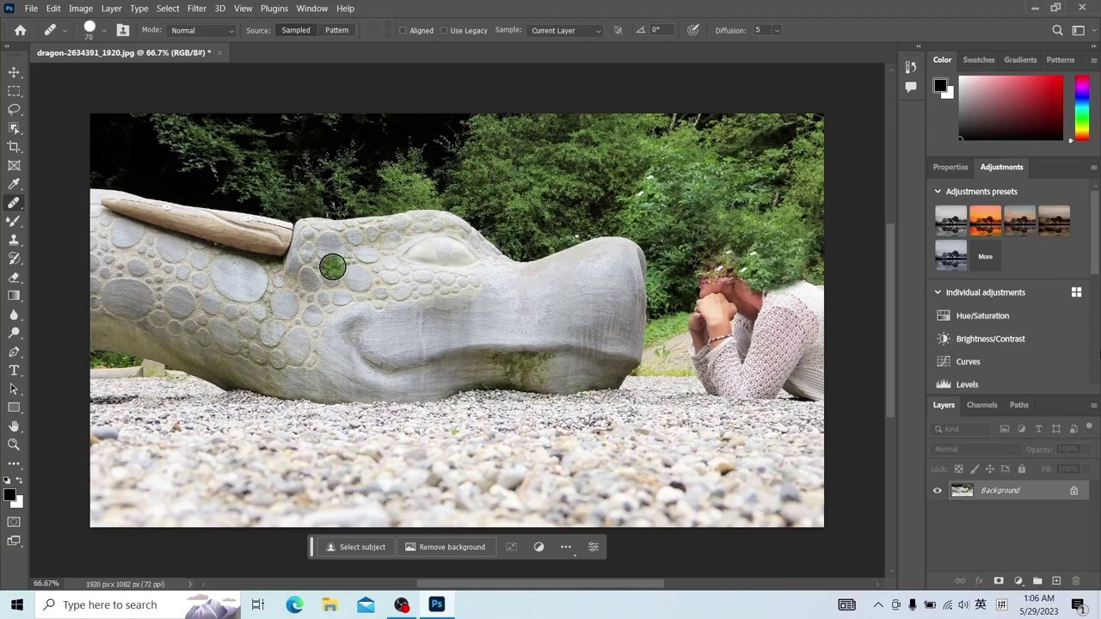
Duplicate the Background layer and paint scales sampled from behind the dragon's eye onto its snout with the Healing Brush.
{"action": "left_click_drag", "start_coordinate": [1023, 493], "coordinate": [1056, 581]}
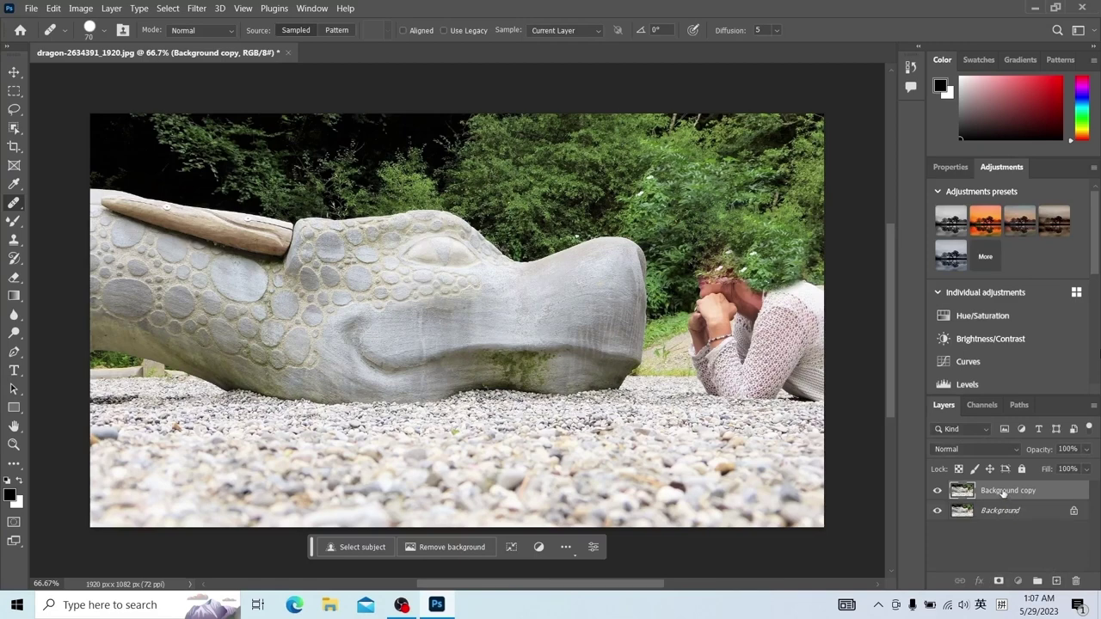
{"action": "left_click", "coordinate": [348, 264], "text": "alt"}
{"action": "mouse_move", "coordinate": [600, 297]}
{"action": "left_mouse_down"}
{"action": "mouse_move", "coordinate": [606, 286]}
{"action": "mouse_move", "coordinate": [595, 312]}
{"action": "mouse_move", "coordinate": [602, 278]}
{"action": "mouse_move", "coordinate": [577, 298]}
{"action": "mouse_move", "coordinate": [603, 279]}
{"action": "mouse_move", "coordinate": [567, 287]}
{"action": "mouse_move", "coordinate": [595, 273]}
{"action": "mouse_move", "coordinate": [560, 295]}
{"action": "mouse_move", "coordinate": [603, 273]}
{"action": "mouse_move", "coordinate": [601, 288]}
{"action": "left_mouse_up"}
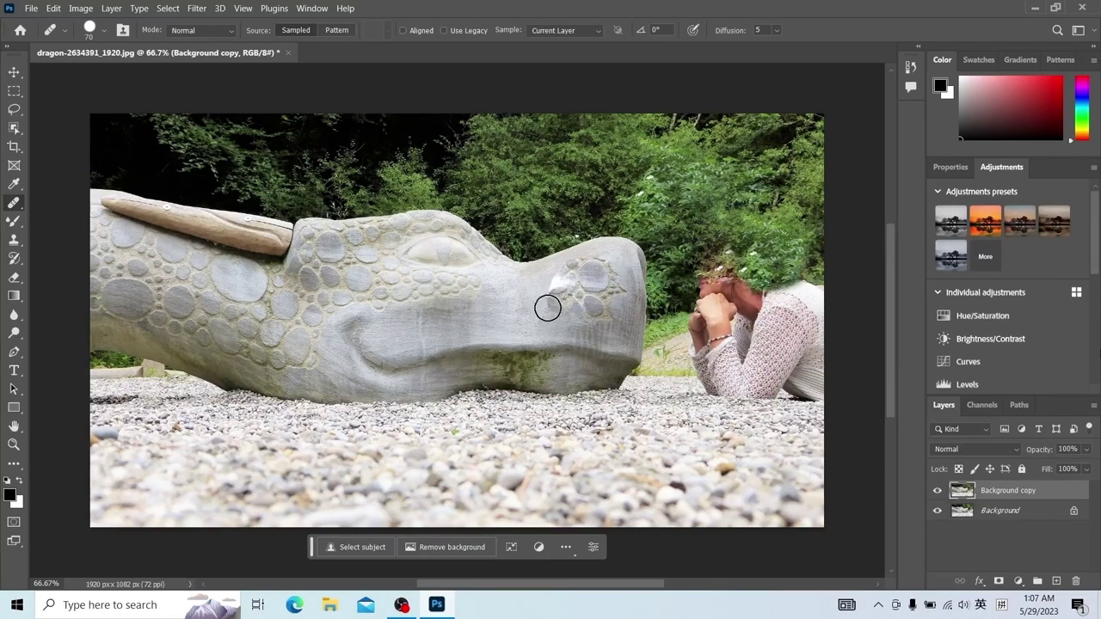
Hide the Background copy layer and clone scales onto the dragon's snout on the Background layer using the Clone Stamp at 53 px.
{"action": "right_click", "coordinate": [12, 206]}
{"action": "left_click", "coordinate": [69, 229]}
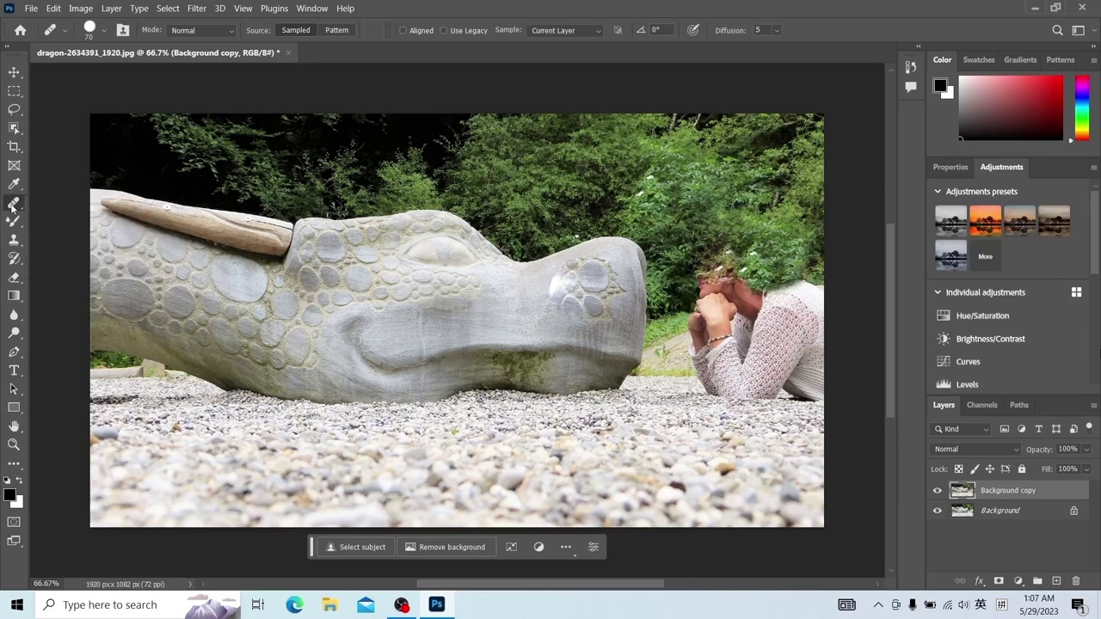
{"action": "left_click", "coordinate": [979, 511]}
{"action": "left_click", "coordinate": [14, 240]}
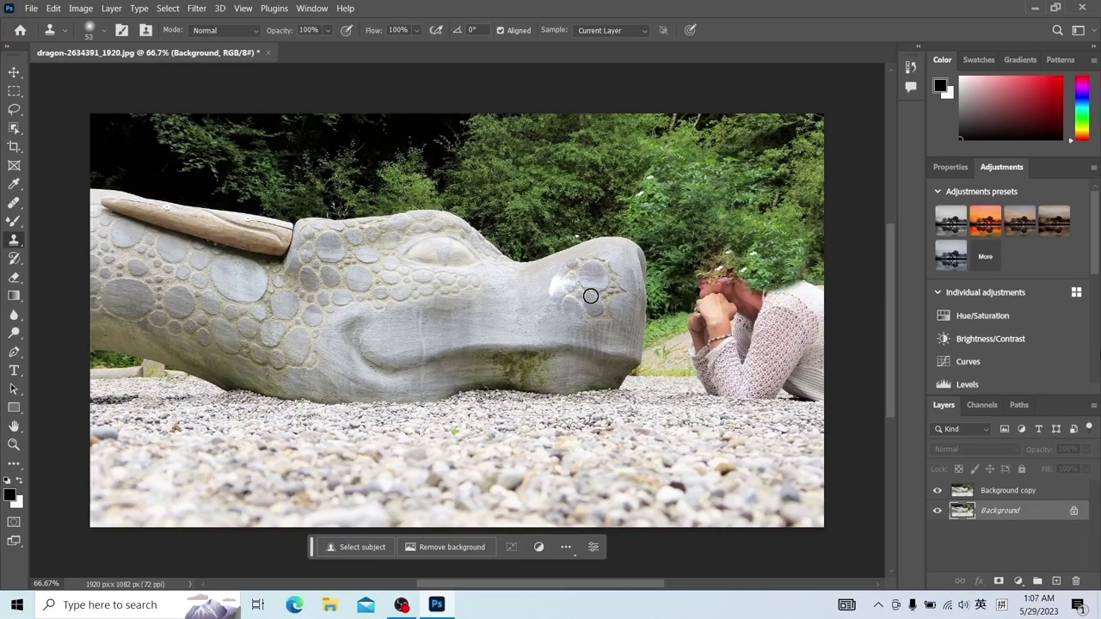
{"action": "left_click", "coordinate": [937, 490]}
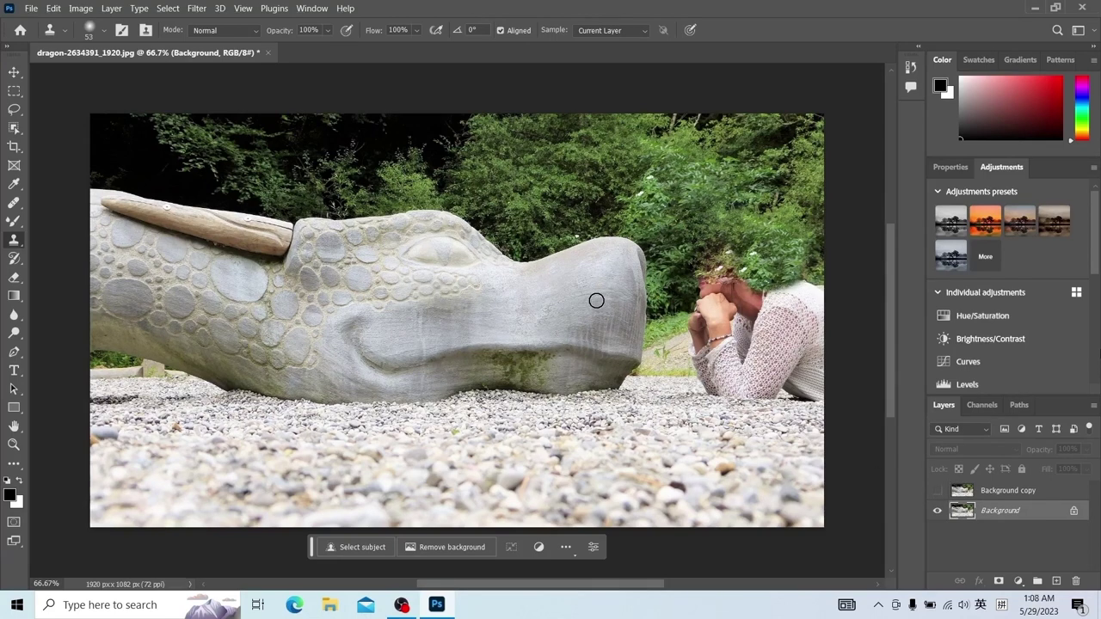
{"action": "mouse_move", "coordinate": [589, 294]}
{"action": "left_mouse_down"}
{"action": "mouse_move", "coordinate": [613, 274]}
{"action": "mouse_move", "coordinate": [620, 300]}
{"action": "mouse_move", "coordinate": [553, 327]}
{"action": "mouse_move", "coordinate": [552, 298]}
{"action": "mouse_move", "coordinate": [579, 270]}
{"action": "mouse_move", "coordinate": [597, 278]}
{"action": "mouse_move", "coordinate": [577, 312]}
{"action": "mouse_move", "coordinate": [568, 290]}
{"action": "mouse_move", "coordinate": [593, 267]}
{"action": "mouse_move", "coordinate": [603, 285]}
{"action": "mouse_move", "coordinate": [572, 294]}
{"action": "mouse_move", "coordinate": [574, 267]}
{"action": "mouse_move", "coordinate": [603, 275]}
{"action": "mouse_move", "coordinate": [606, 293]}
{"action": "mouse_move", "coordinate": [575, 304]}
{"action": "left_mouse_up"}
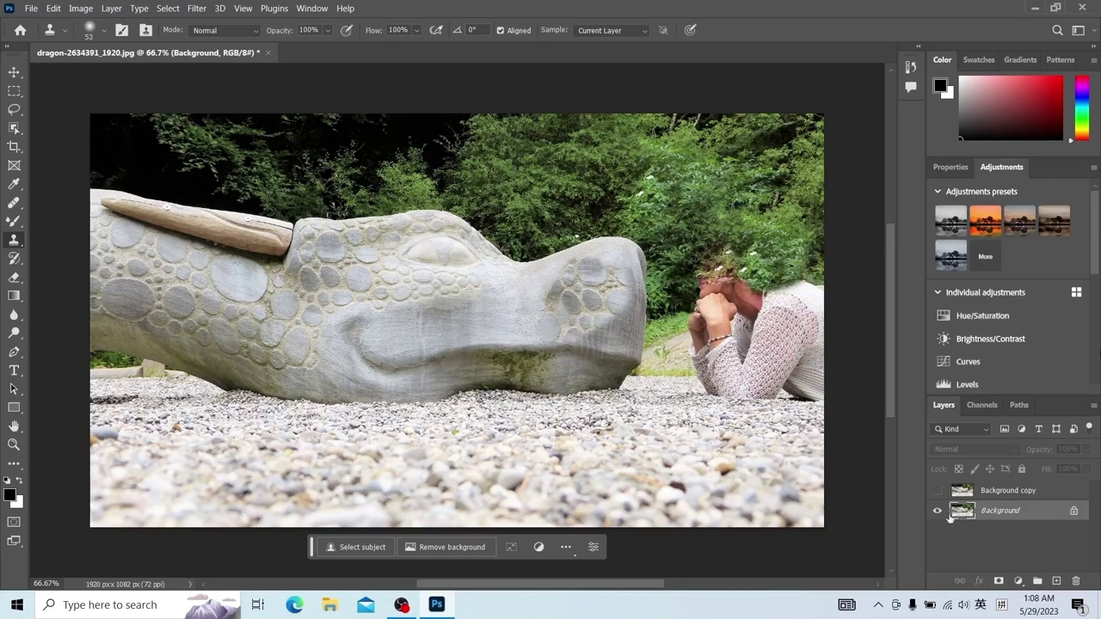
Toggle the Background copy layer's visibility to compare the Healing Brush and Clone Stamp results on the snout.
{"action": "left_click", "coordinate": [938, 491]}
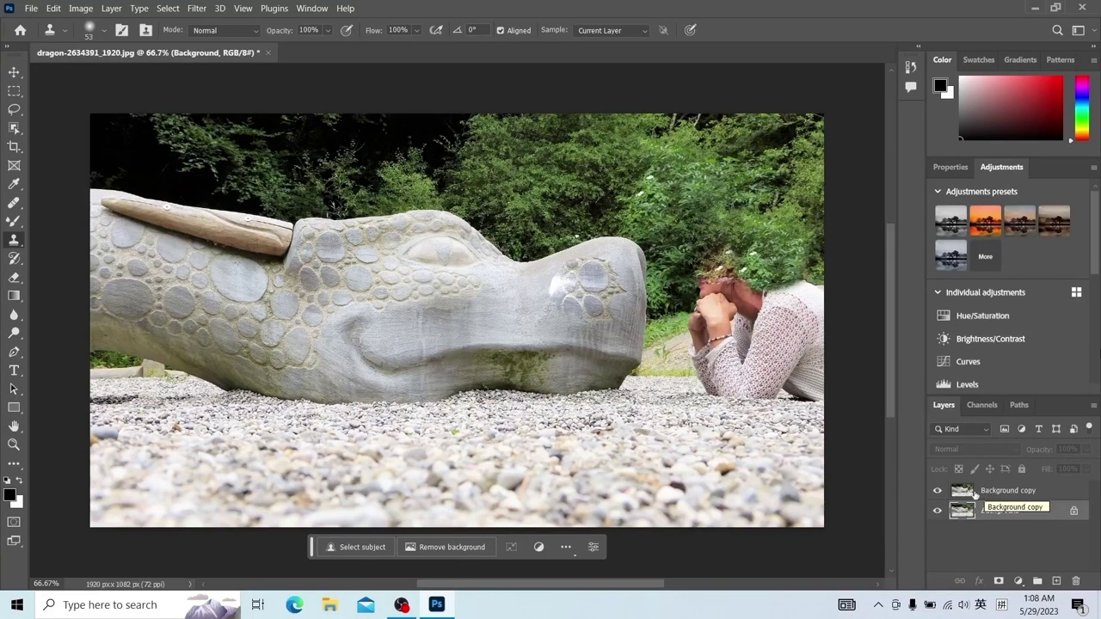
{"action": "left_click", "coordinate": [938, 491]}
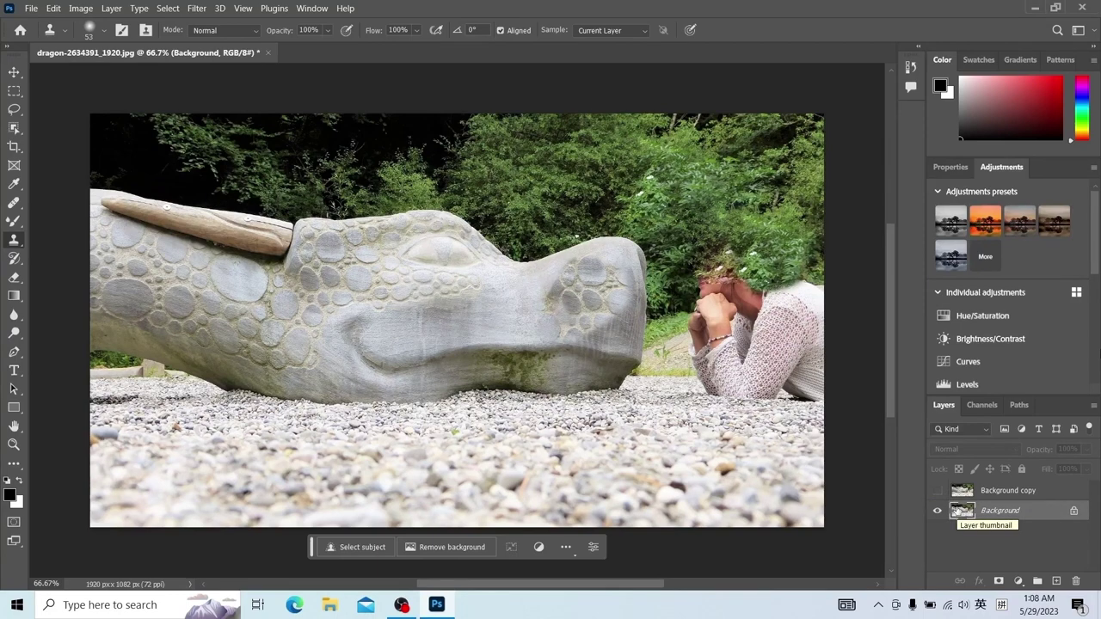
{"action": "left_click", "coordinate": [937, 491]}
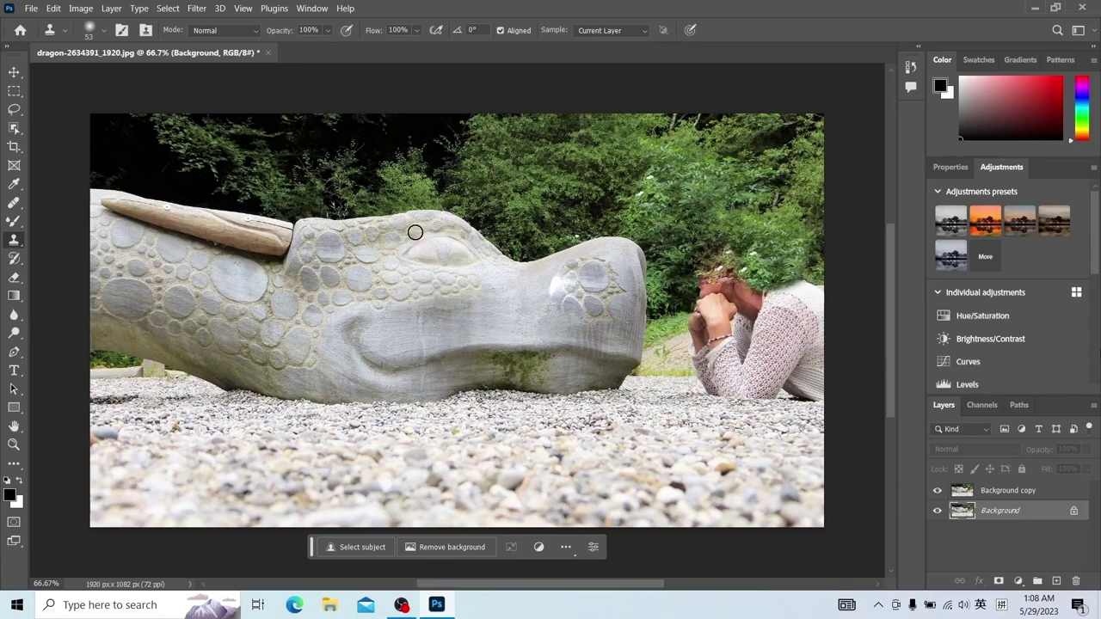
Choose the Patch Tool, then close the dragon photo without saving and open figure-1460507_1920.jpg.
{"action": "left_click", "coordinate": [14, 204]}
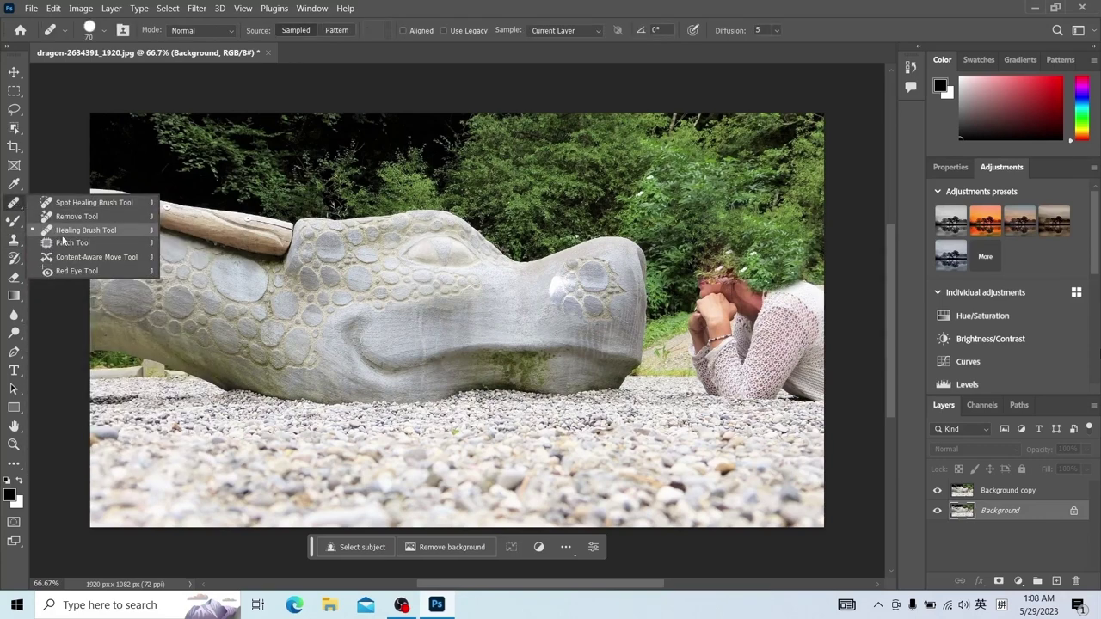
{"action": "left_click", "coordinate": [65, 245]}
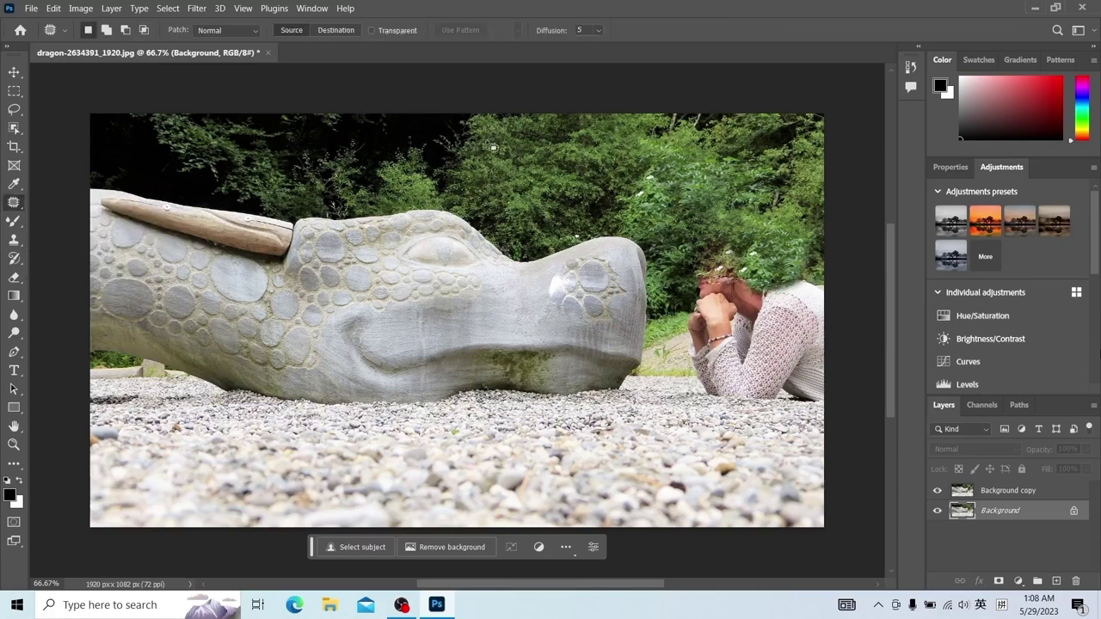
{"action": "left_click", "coordinate": [268, 52]}
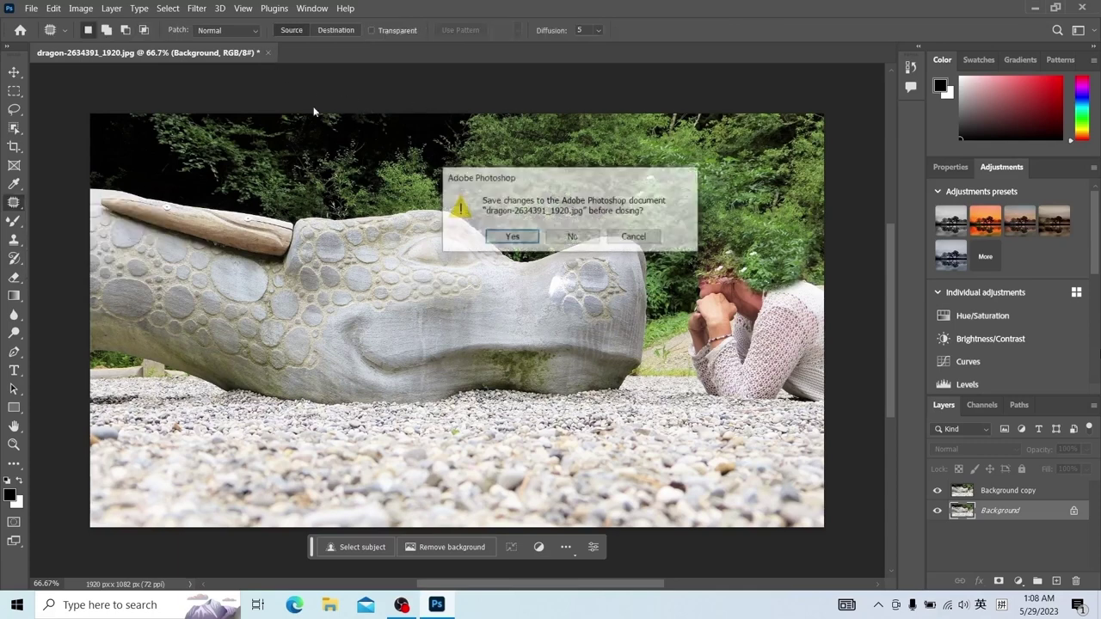
{"action": "left_click", "coordinate": [571, 238]}
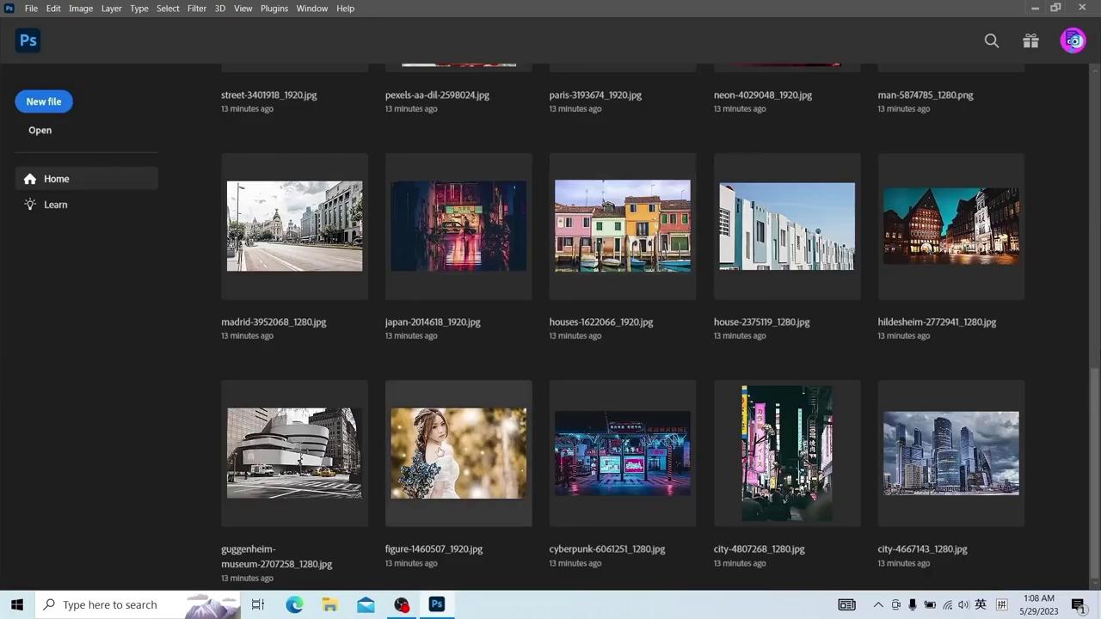
{"action": "left_click", "coordinate": [514, 384]}
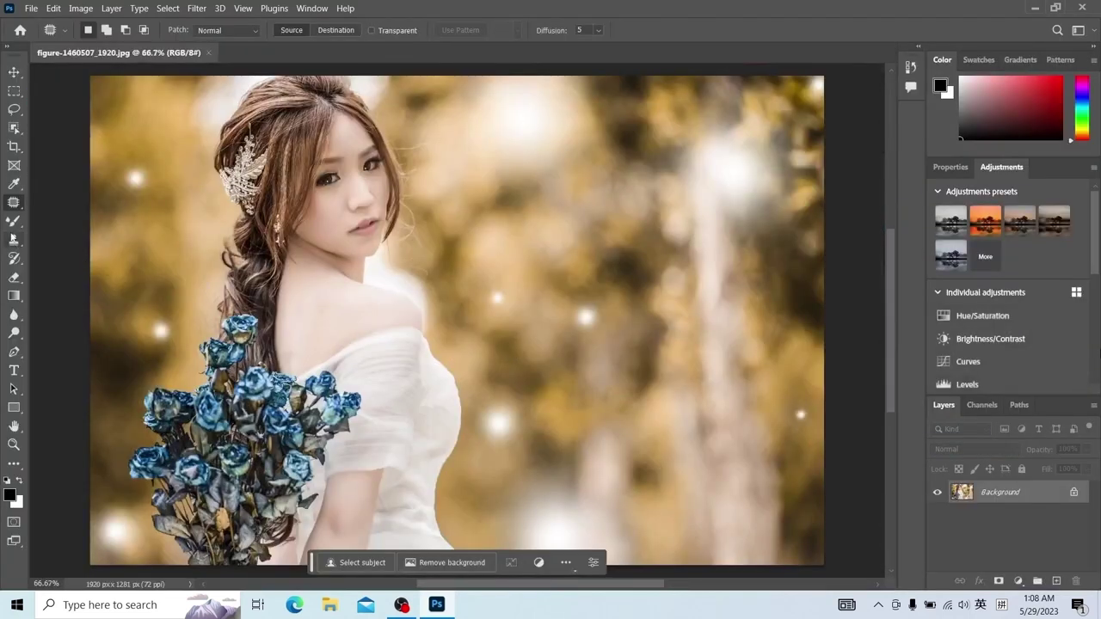
Outline the woman and bouquet with the Patch Tool in Source mode, replace them with the blurred background beside her, and deselect.
{"action": "right_click", "coordinate": [9, 206]}
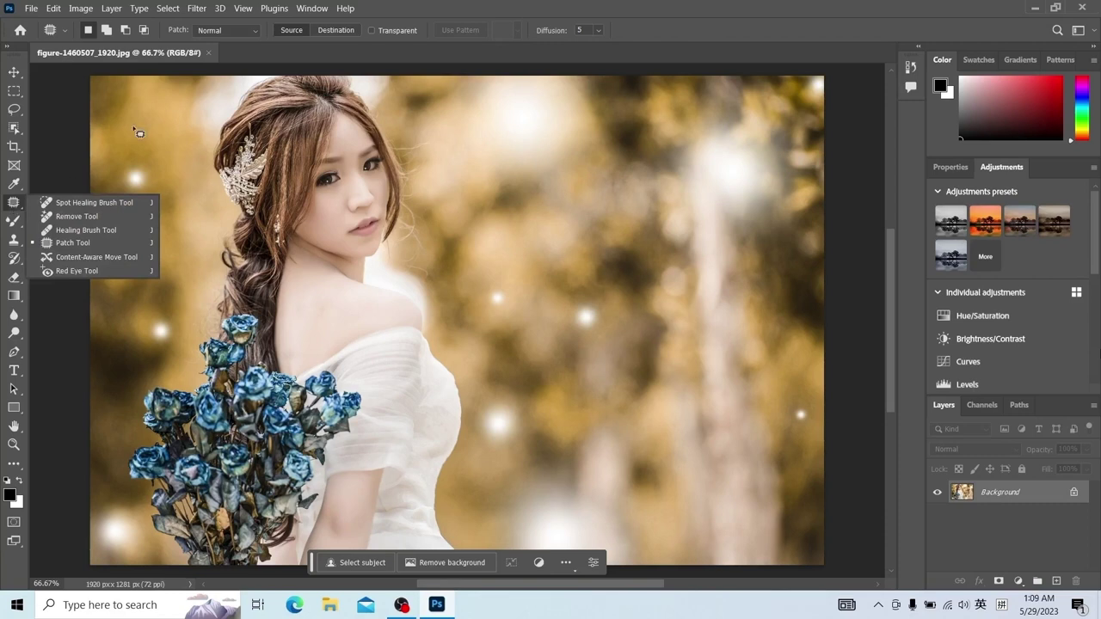
{"action": "left_click", "coordinate": [273, 75]}
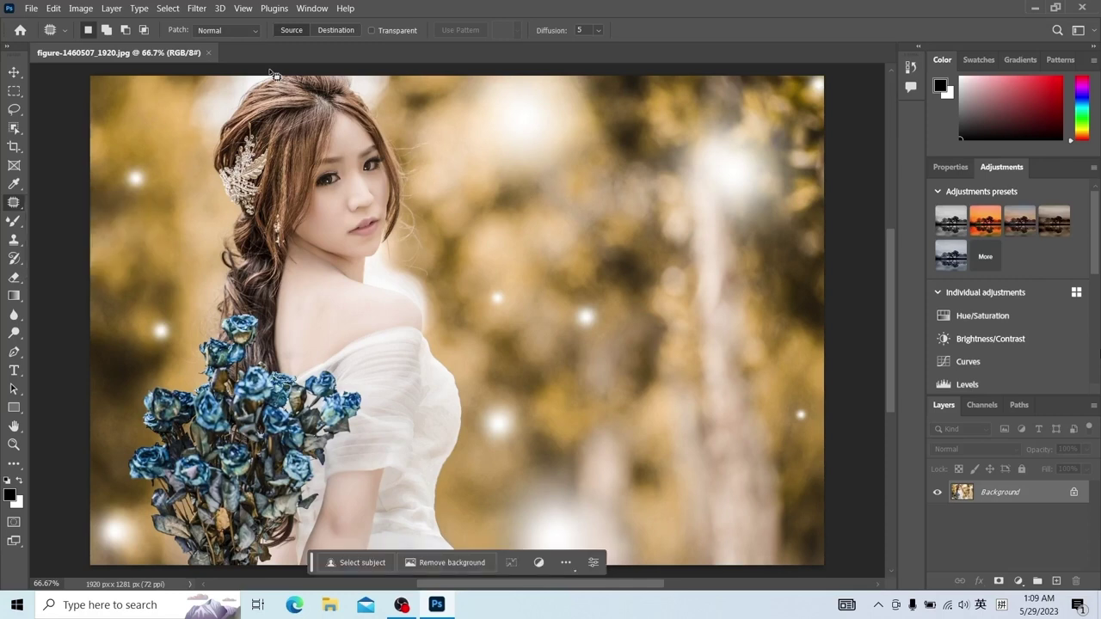
{"action": "mouse_move", "coordinate": [268, 86]}
{"action": "left_mouse_down"}
{"action": "mouse_move", "coordinate": [239, 101]}
{"action": "mouse_move", "coordinate": [222, 213]}
{"action": "mouse_move", "coordinate": [134, 465]}
{"action": "mouse_move", "coordinate": [475, 559]}
{"action": "mouse_move", "coordinate": [401, 121]}
{"action": "mouse_move", "coordinate": [371, 81]}
{"action": "left_mouse_up"}
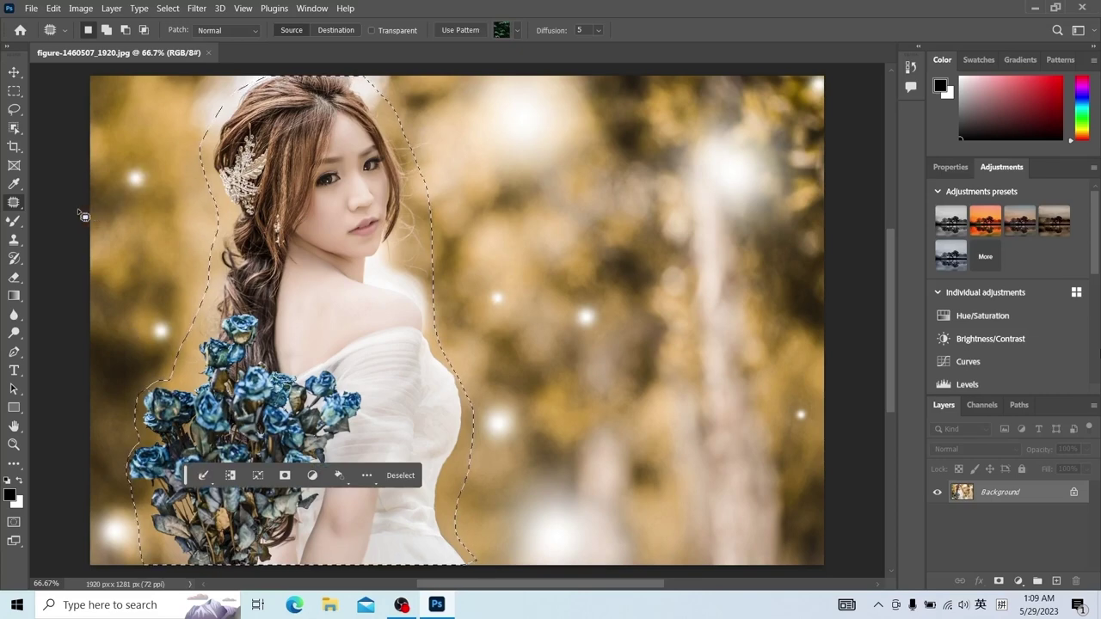
{"action": "left_click_drag", "start_coordinate": [329, 368], "coordinate": [665, 360]}
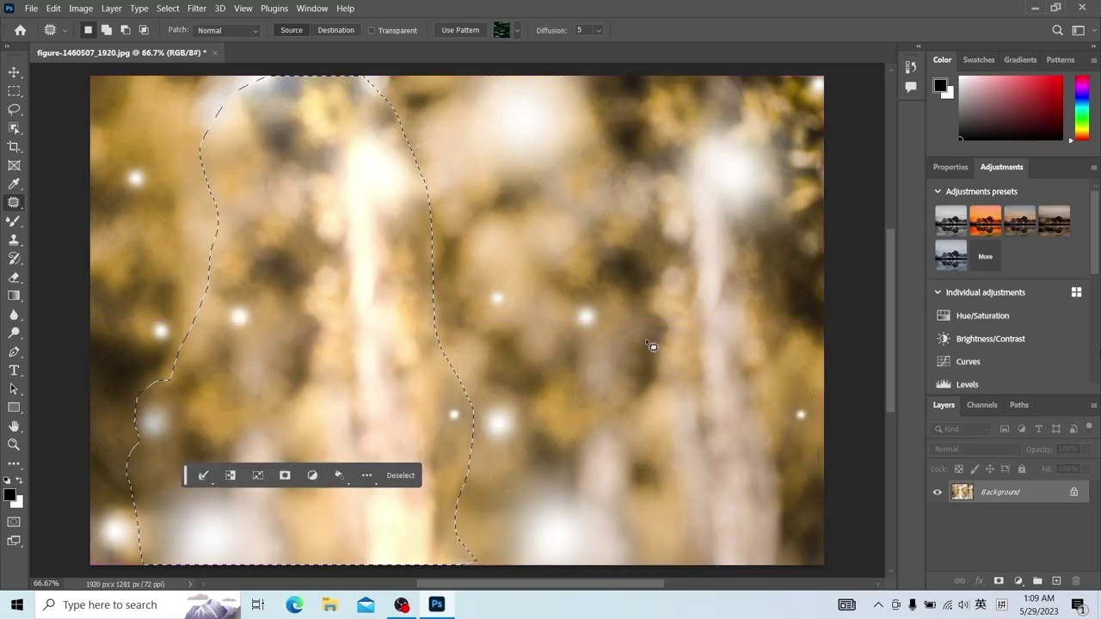
{"action": "key", "text": "ctrl+d"}
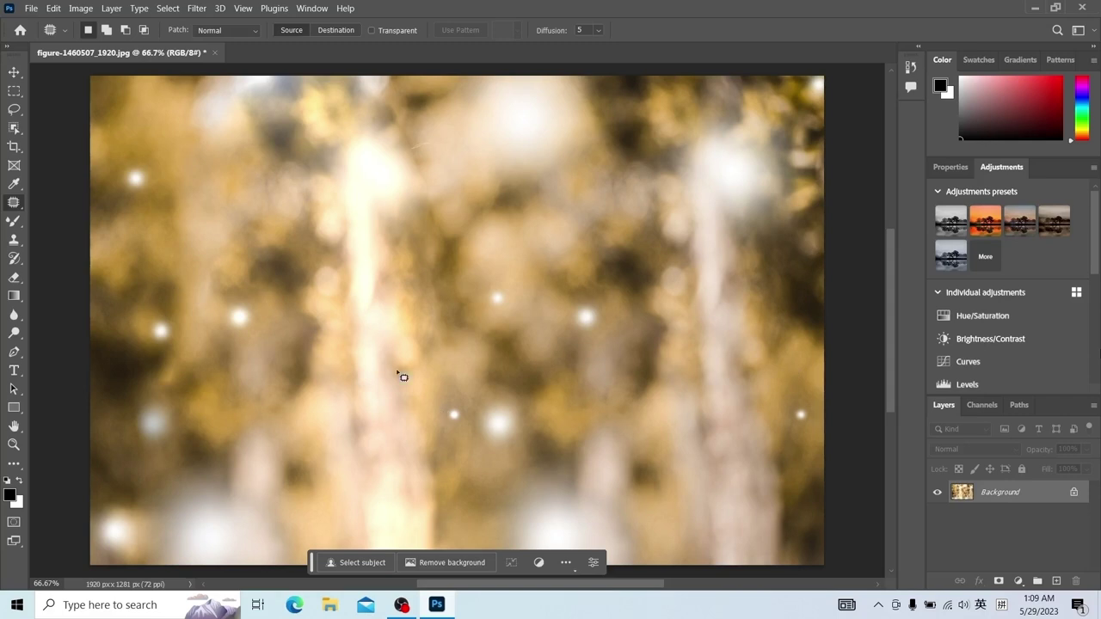
Try the Patch Tool in Destination mode to copy the outlined woman onto the empty background, then undo the copy and deselect.
{"action": "left_click", "coordinate": [326, 31]}
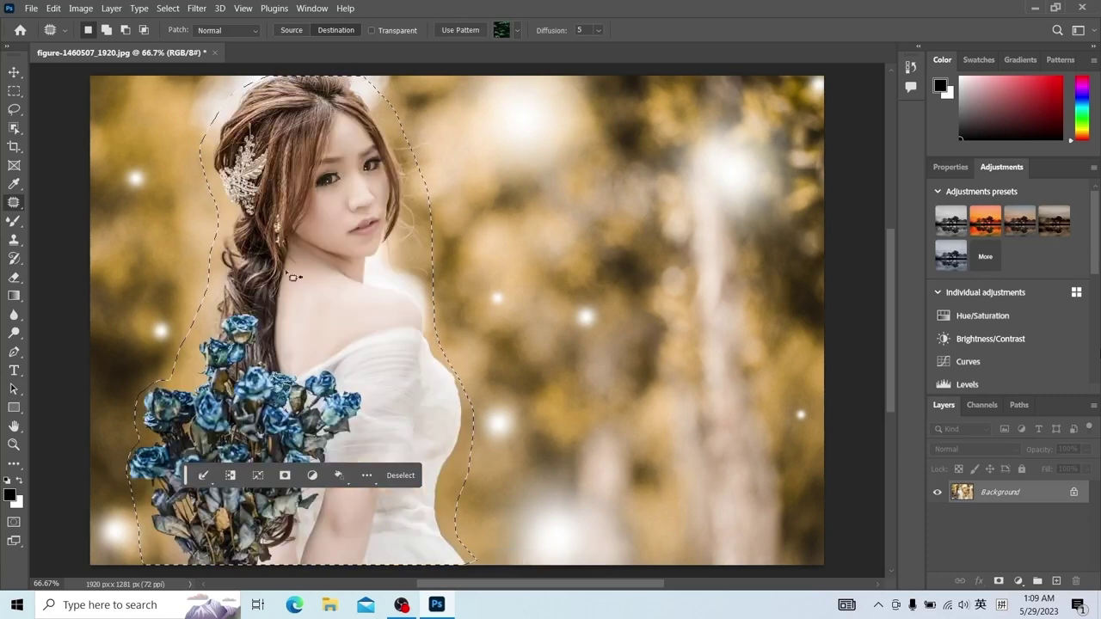
{"action": "left_click_drag", "start_coordinate": [290, 350], "coordinate": [630, 345]}
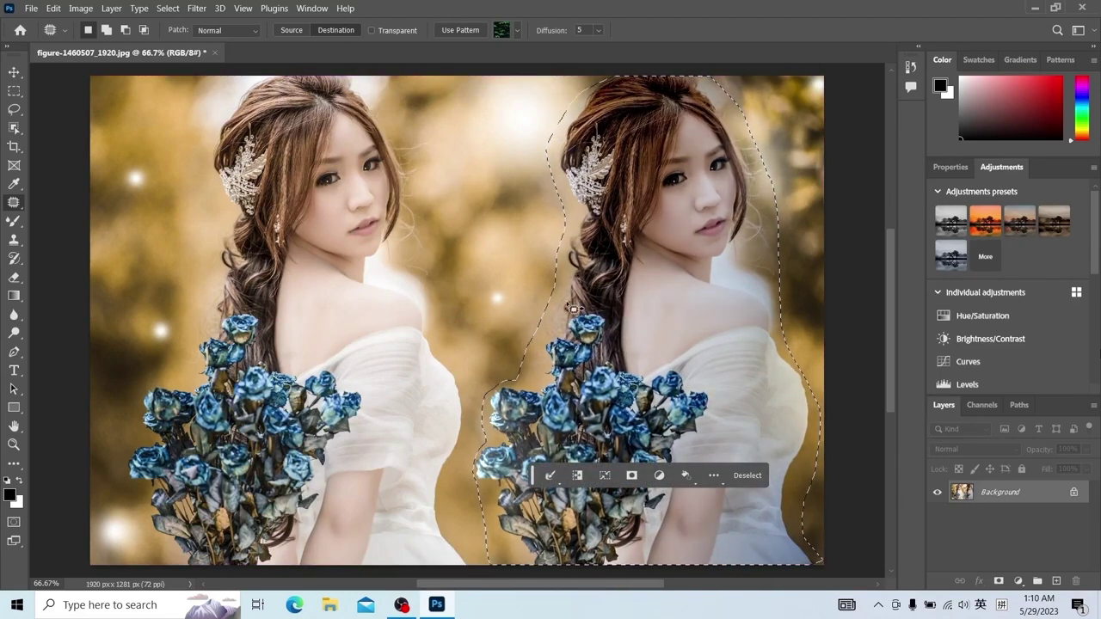
{"action": "key", "text": "ctrl+d"}
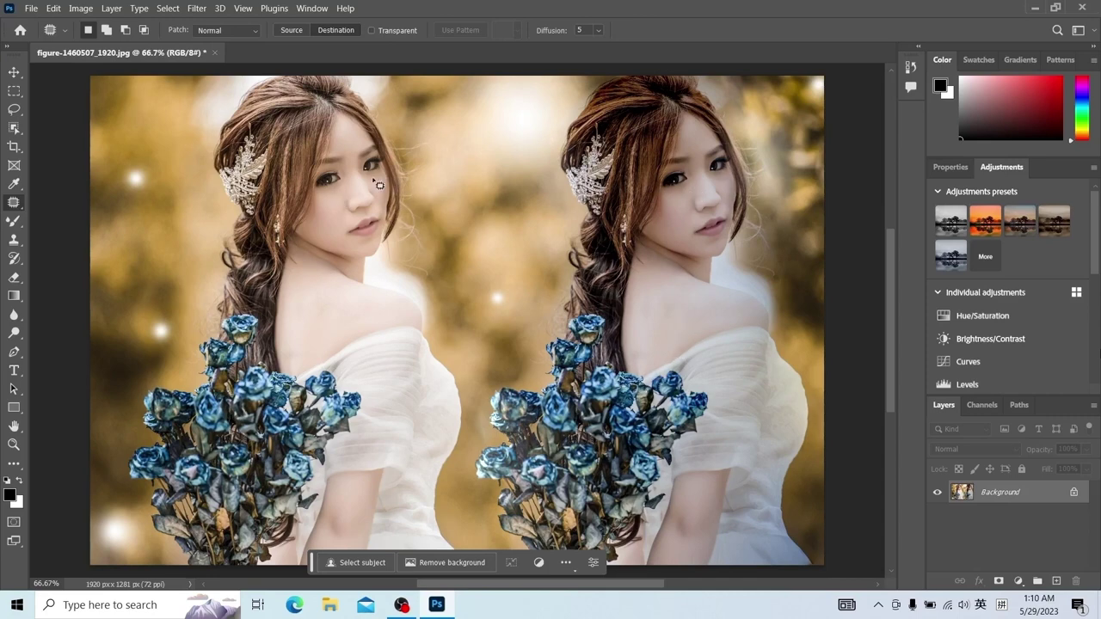
{"action": "left_click_drag", "start_coordinate": [376, 185], "coordinate": [344, 198]}
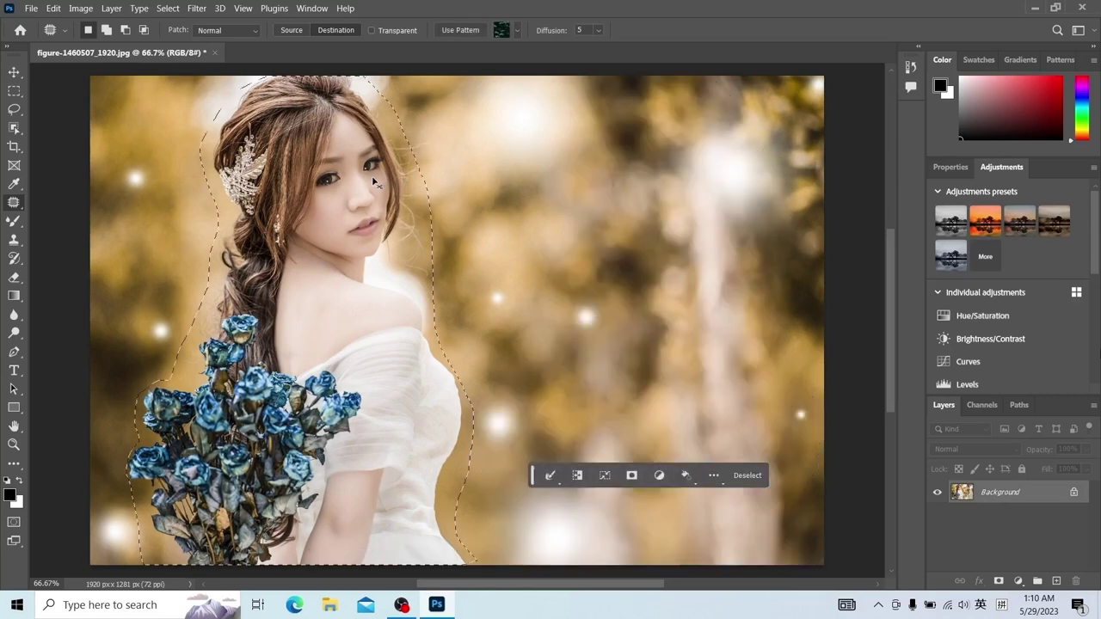
{"action": "key", "text": "ctrl+d"}
Outline the woman and bouquet with the Content-Aware Move Tool and add the area along the photo's lower edge to the selection.
{"action": "right_click", "coordinate": [13, 207]}
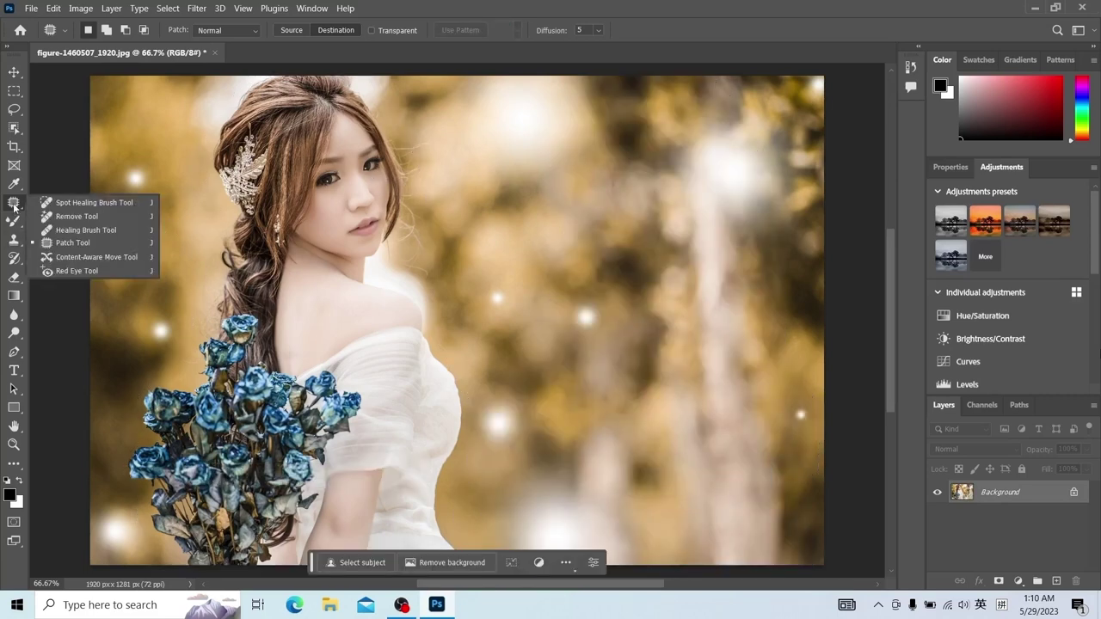
{"action": "left_click", "coordinate": [77, 258]}
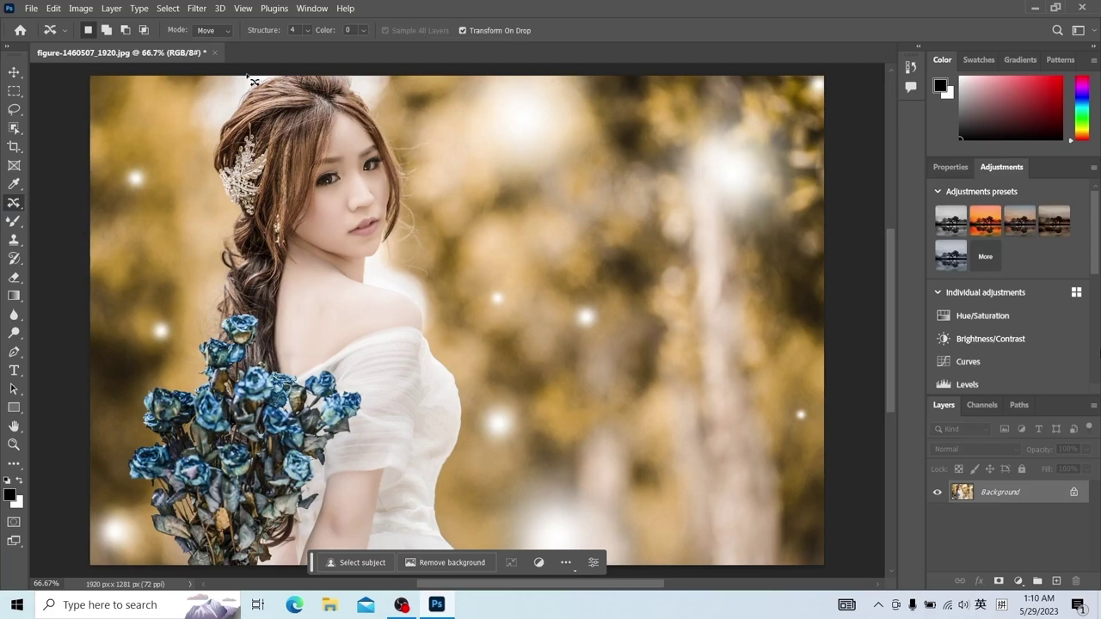
{"action": "mouse_move", "coordinate": [249, 78]}
{"action": "left_mouse_down"}
{"action": "mouse_move", "coordinate": [203, 152]}
{"action": "mouse_move", "coordinate": [205, 278]}
{"action": "mouse_move", "coordinate": [183, 357]}
{"action": "mouse_move", "coordinate": [146, 390]}
{"action": "mouse_move", "coordinate": [119, 513]}
{"action": "mouse_move", "coordinate": [153, 569]}
{"action": "mouse_move", "coordinate": [477, 566]}
{"action": "mouse_move", "coordinate": [462, 321]}
{"action": "mouse_move", "coordinate": [427, 195]}
{"action": "mouse_move", "coordinate": [381, 87]}
{"action": "mouse_move", "coordinate": [353, 66]}
{"action": "left_mouse_up"}
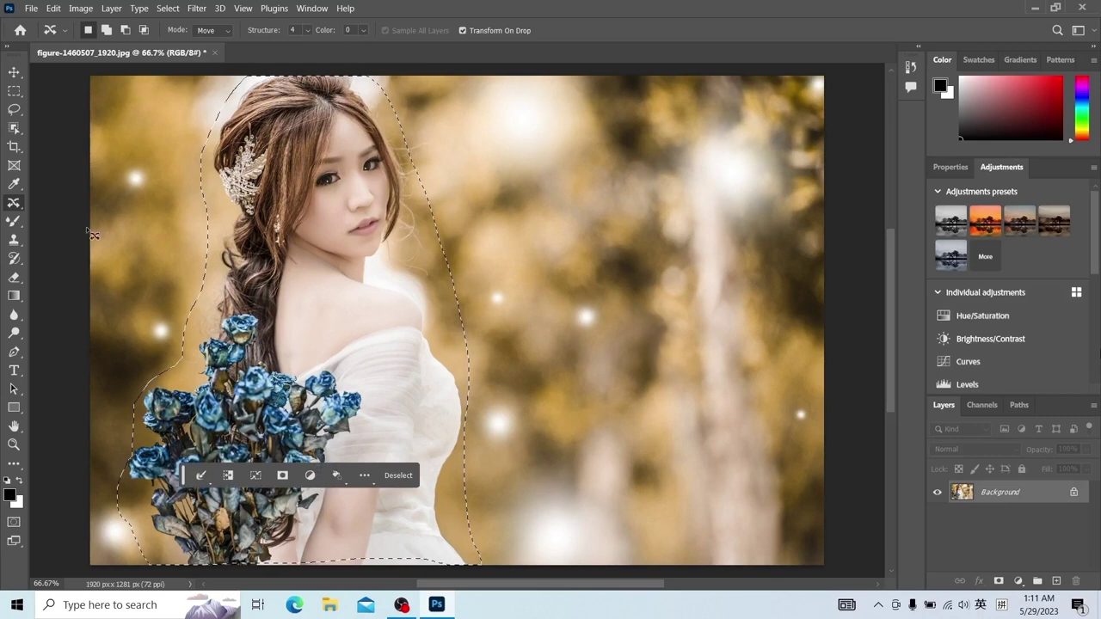
{"action": "left_click", "coordinate": [106, 30]}
{"action": "mouse_move", "coordinate": [462, 580]}
{"action": "left_mouse_down"}
{"action": "mouse_move", "coordinate": [439, 555]}
{"action": "mouse_move", "coordinate": [317, 538]}
{"action": "mouse_move", "coordinate": [231, 557]}
{"action": "left_mouse_up"}
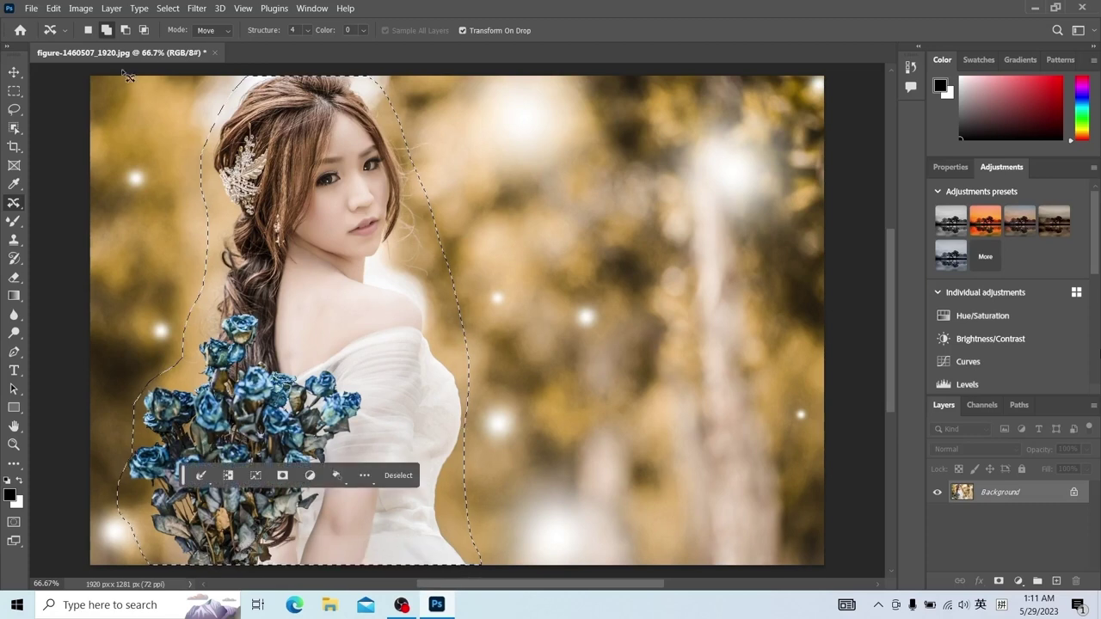
{"action": "left_click", "coordinate": [88, 30]}
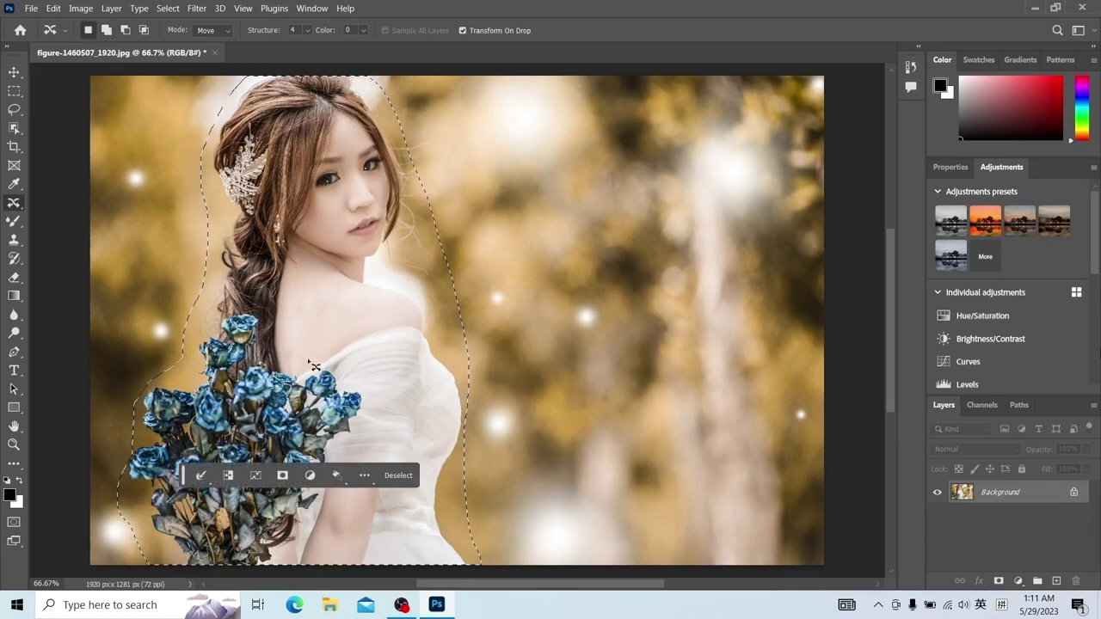
Try relocating the selected woman to the empty background beside her in Move mode.
{"action": "left_click_drag", "start_coordinate": [334, 372], "coordinate": [654, 367]}
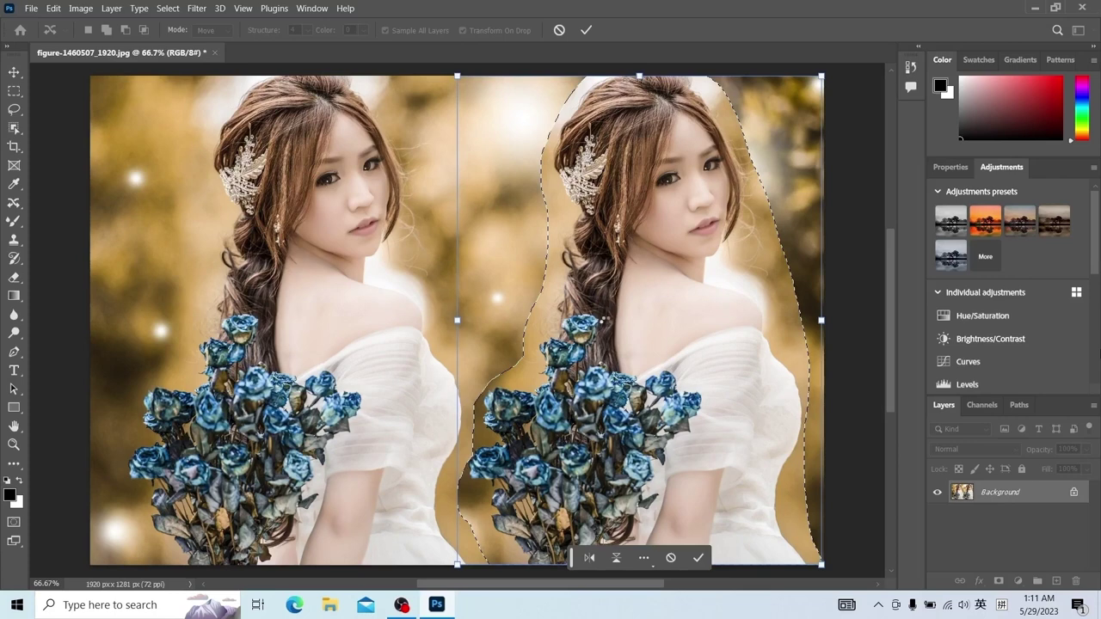
{"action": "key", "text": "Return"}
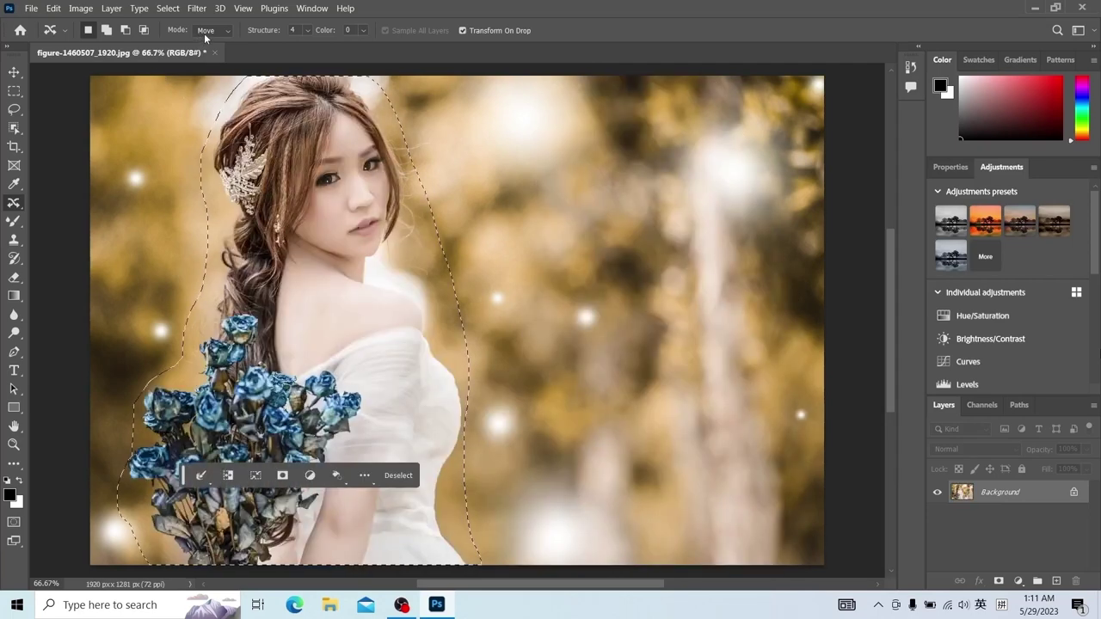
Try duplicating the selected woman onto the empty background in Extend mode, deselect, and undo the duplication.
{"action": "left_click", "coordinate": [206, 33]}
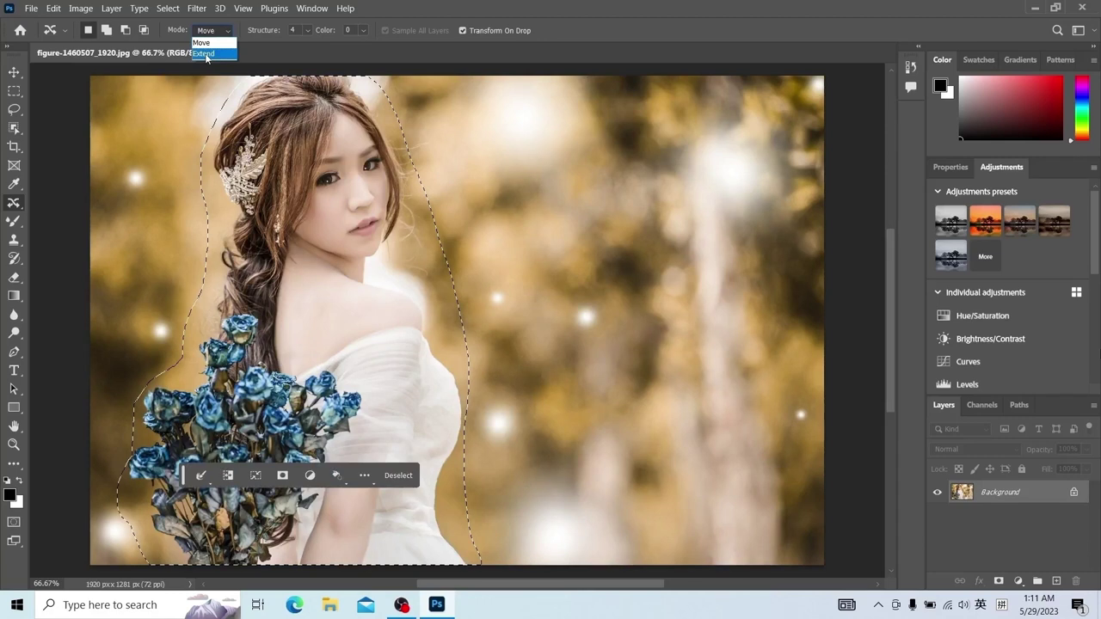
{"action": "left_click", "coordinate": [206, 55]}
{"action": "left_click_drag", "start_coordinate": [277, 332], "coordinate": [609, 317]}
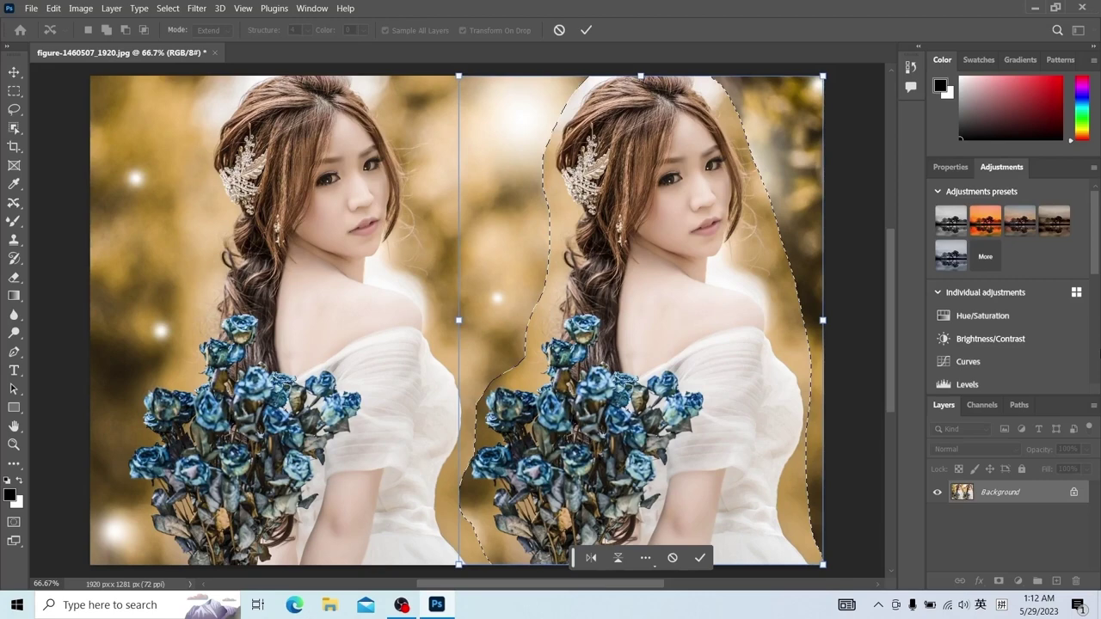
{"action": "key", "text": "Return"}
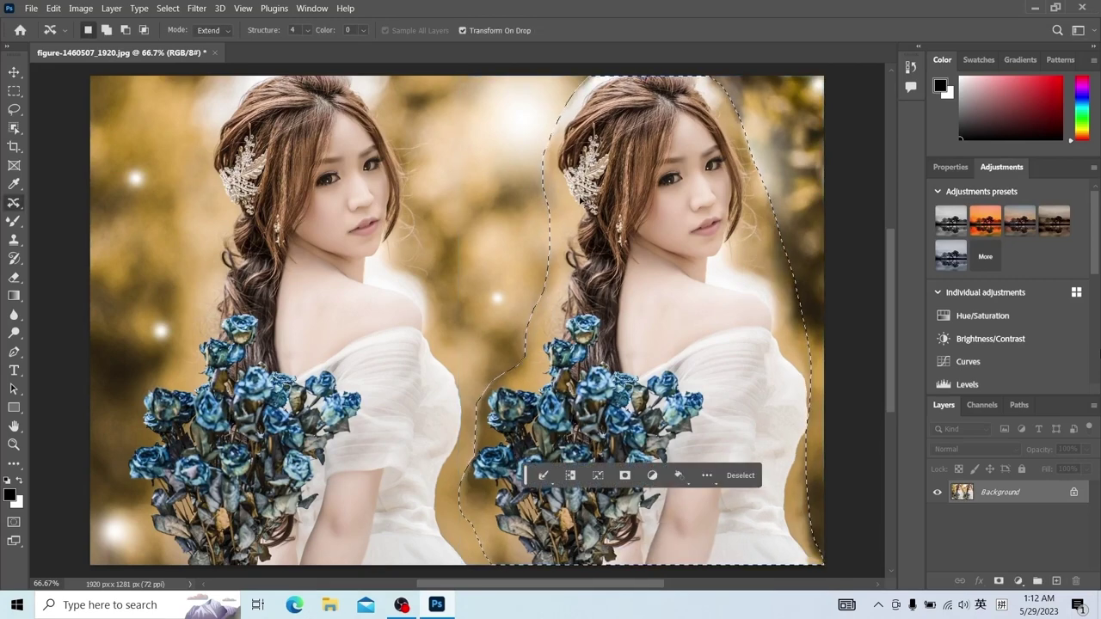
{"action": "key", "text": "ctrl+d"}
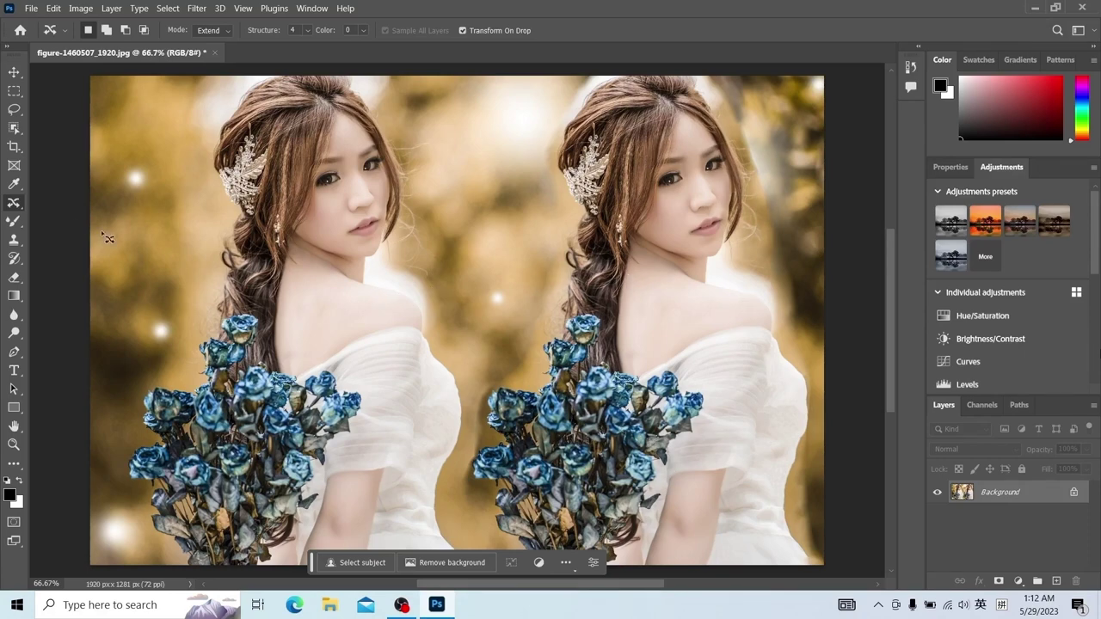
{"action": "key", "text": "ctrl+z"}
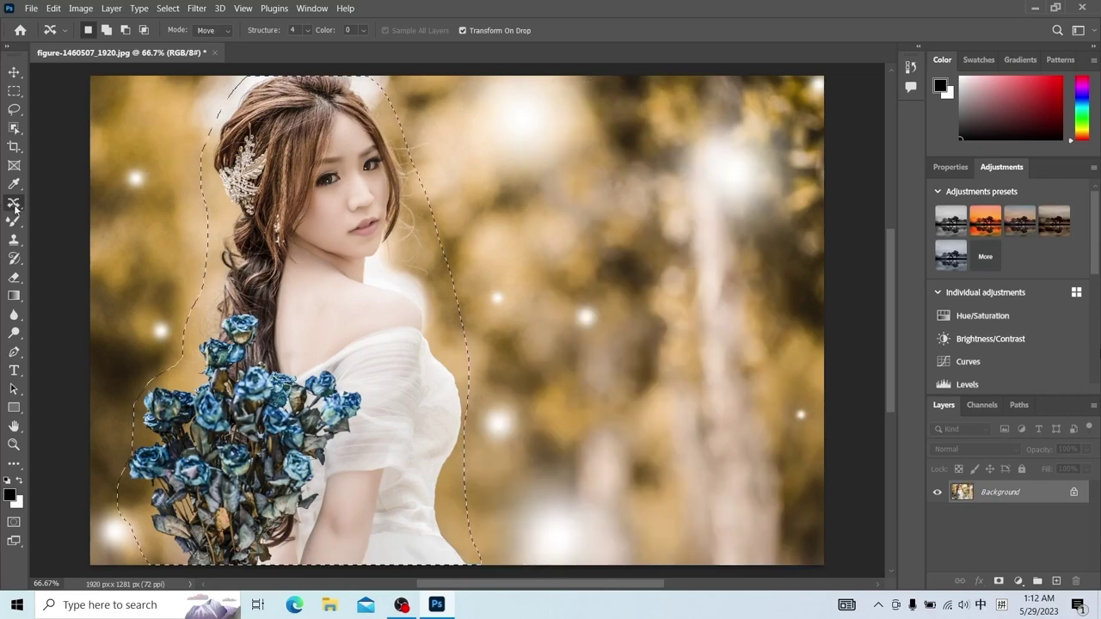
Choose the Red Eye Tool and close the figure photo without saving.
{"action": "right_click", "coordinate": [14, 204]}
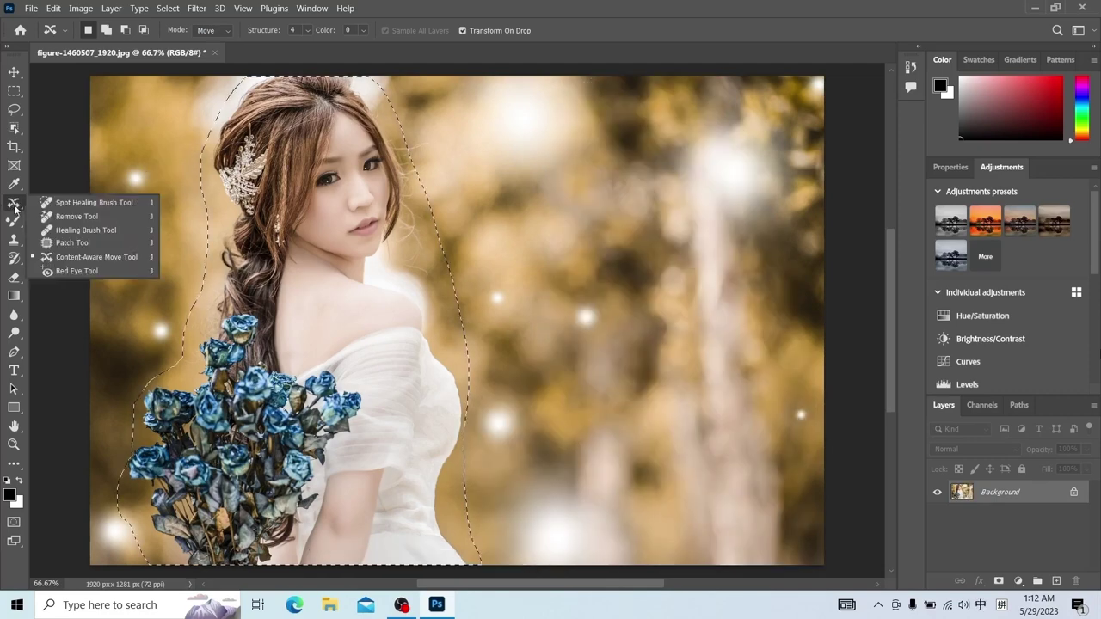
{"action": "left_click", "coordinate": [49, 270]}
{"action": "key", "text": "ctrl+w"}
{"action": "left_click", "coordinate": [573, 237]}
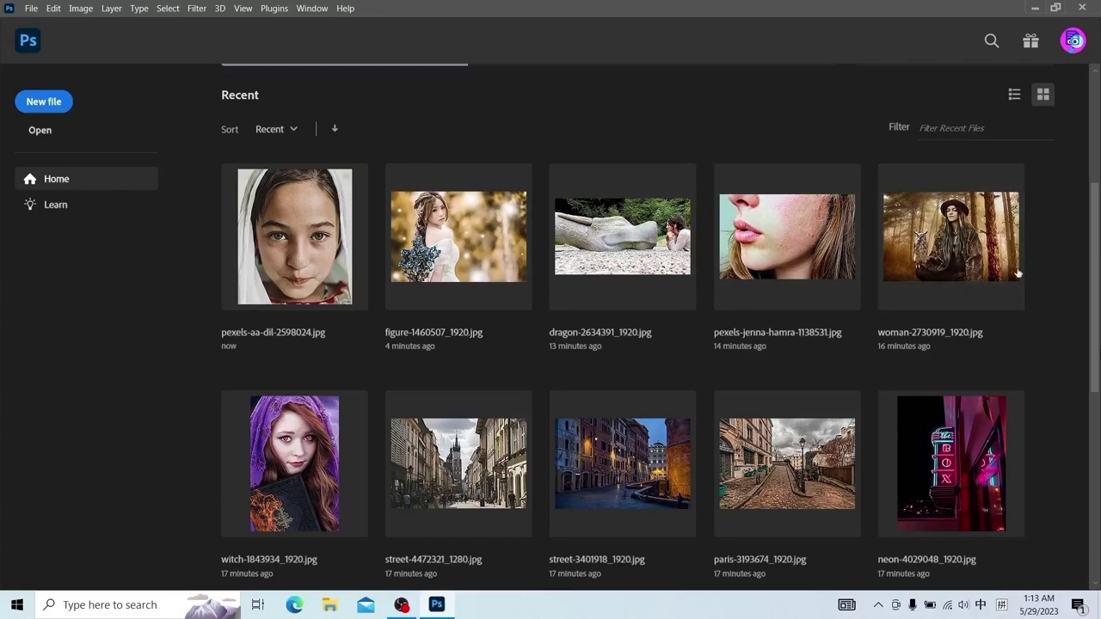
Open witch-1843934_1920.jpg and correct the red pupils in both eyes with the Red Eye Tool.
{"action": "left_click", "coordinate": [295, 464]}
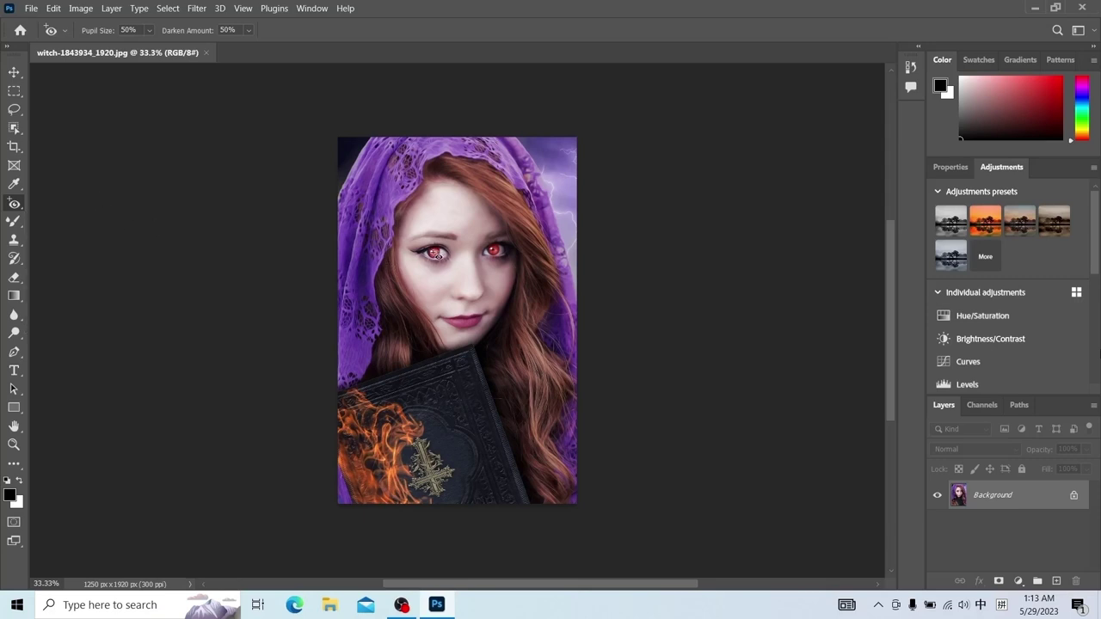
{"action": "left_click", "coordinate": [437, 255]}
{"action": "left_click", "coordinate": [497, 252]}
Close the witch photo without saving its changes.
{"action": "left_click", "coordinate": [212, 53]}
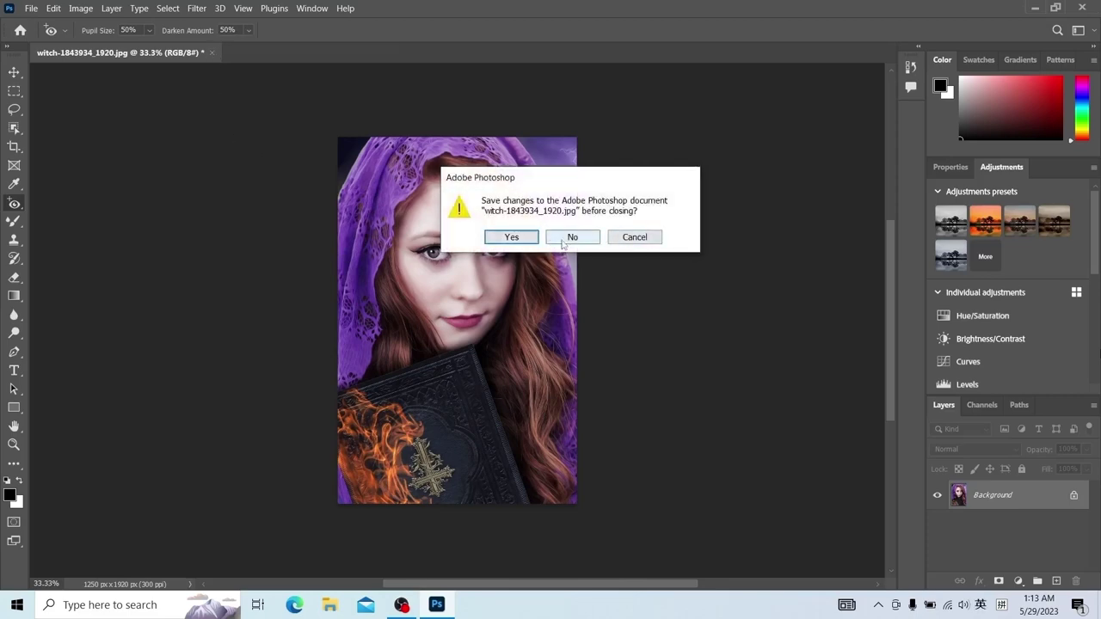
{"action": "left_click", "coordinate": [563, 242]}
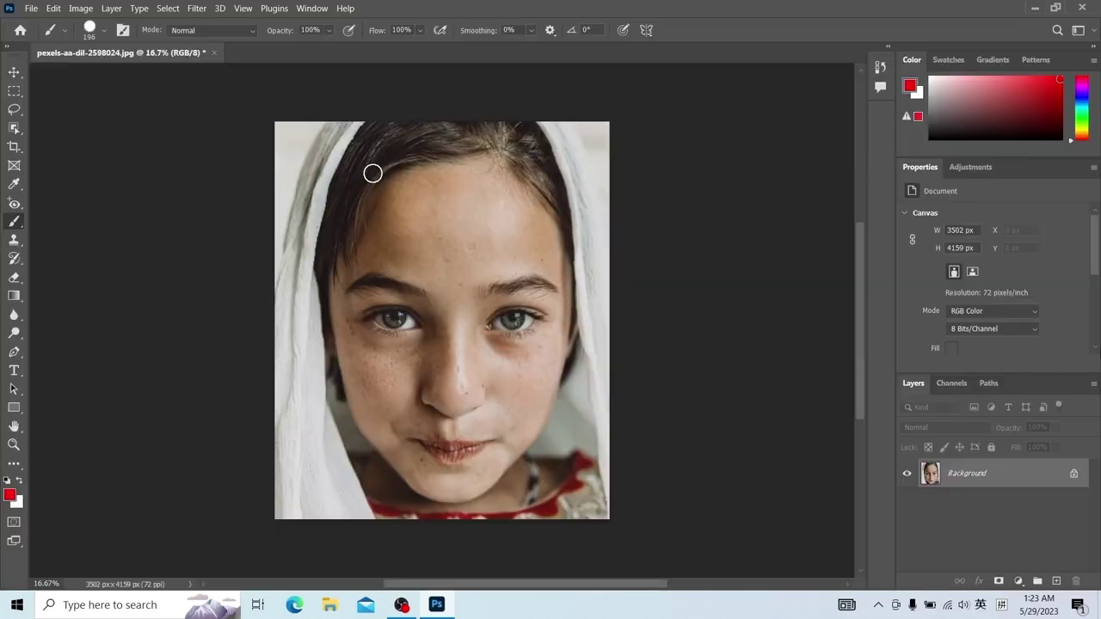
Paint a thin horizontal red stroke on the girl's forehead at 53 px brush size and a thicker one below it at 187 px.
{"action": "left_click", "coordinate": [102, 31]}
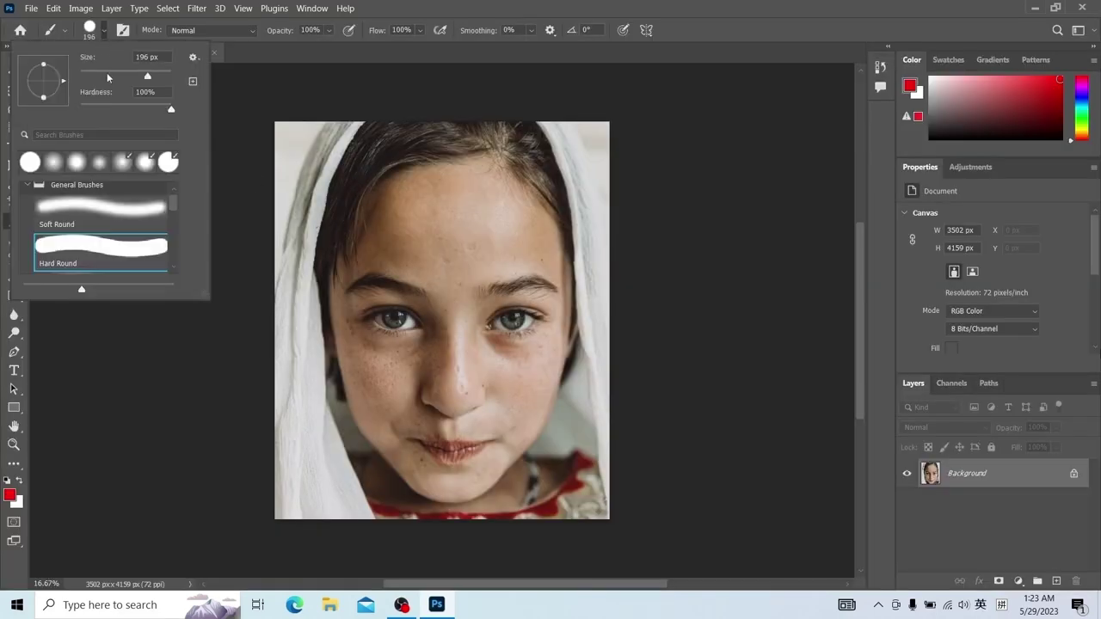
{"action": "left_click", "coordinate": [94, 74]}
{"action": "left_click", "coordinate": [104, 76]}
{"action": "left_click_drag", "start_coordinate": [398, 201], "coordinate": [468, 199]}
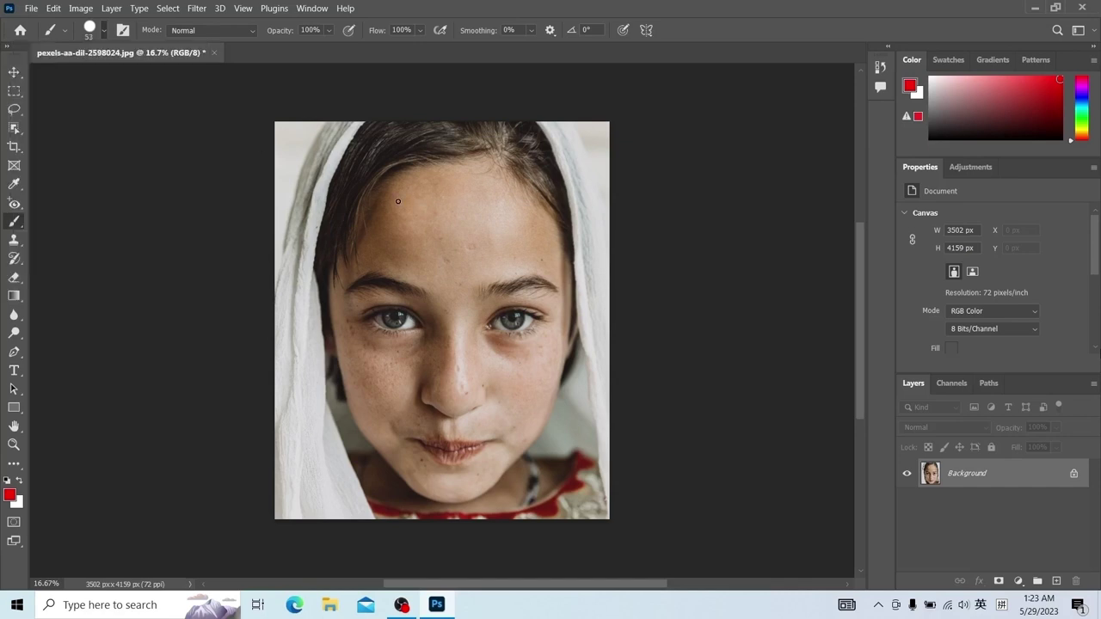
{"action": "left_click", "coordinate": [106, 31]}
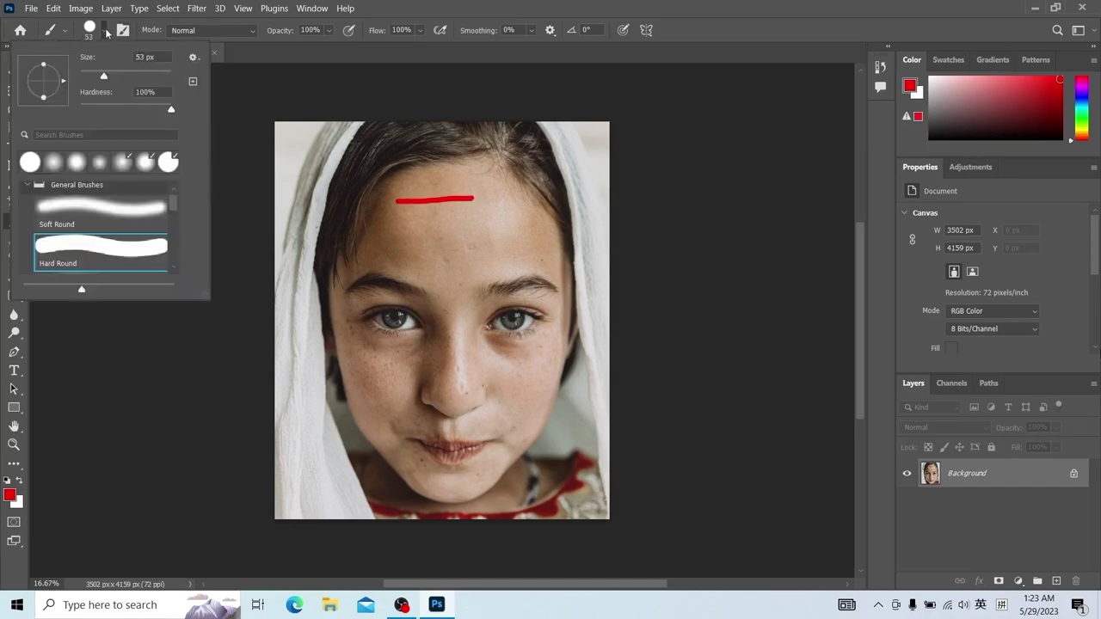
{"action": "left_click", "coordinate": [139, 79]}
{"action": "left_click_drag", "start_coordinate": [392, 218], "coordinate": [505, 218]}
Paint a hard-edged dot on the forehead at 100% hardness and a soft dot beside it at 8% hardness.
{"action": "left_click", "coordinate": [106, 31]}
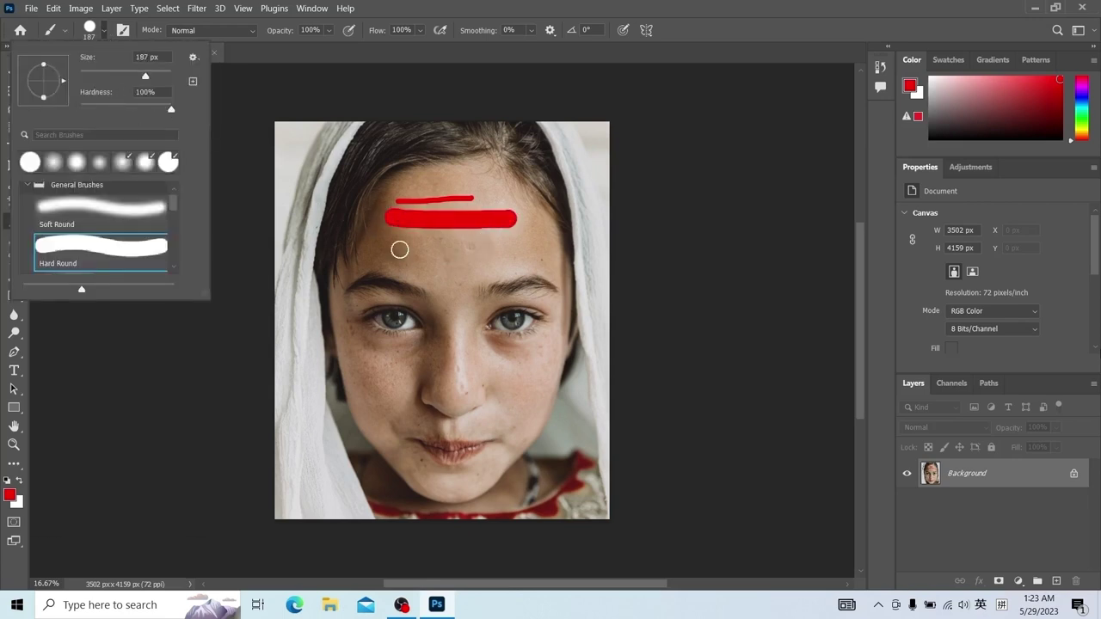
{"action": "left_click", "coordinate": [399, 249]}
{"action": "left_click", "coordinate": [103, 34]}
{"action": "left_click", "coordinate": [88, 109]}
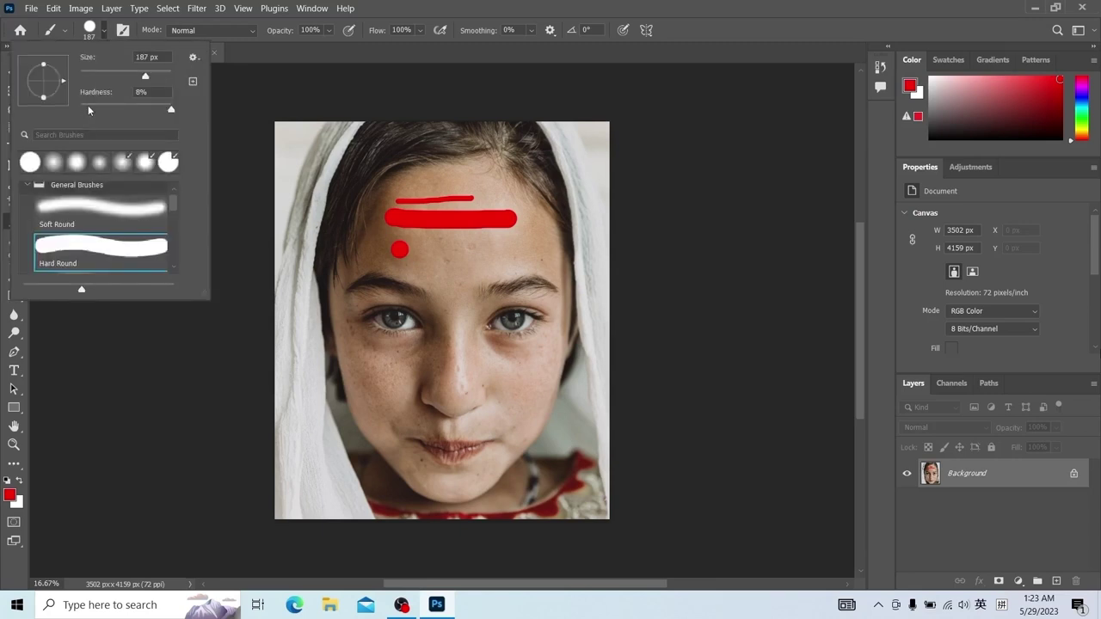
{"action": "left_click", "coordinate": [456, 251]}
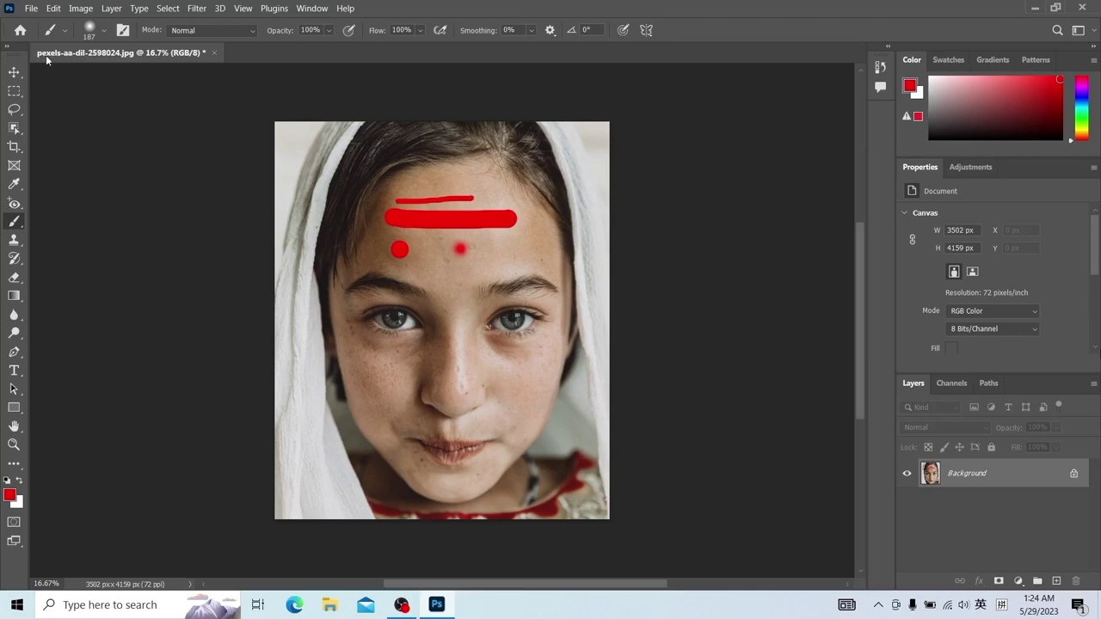
Set the brush hardness to 44% and revert the photo to its opened state through the history.
{"action": "left_click", "coordinate": [105, 34]}
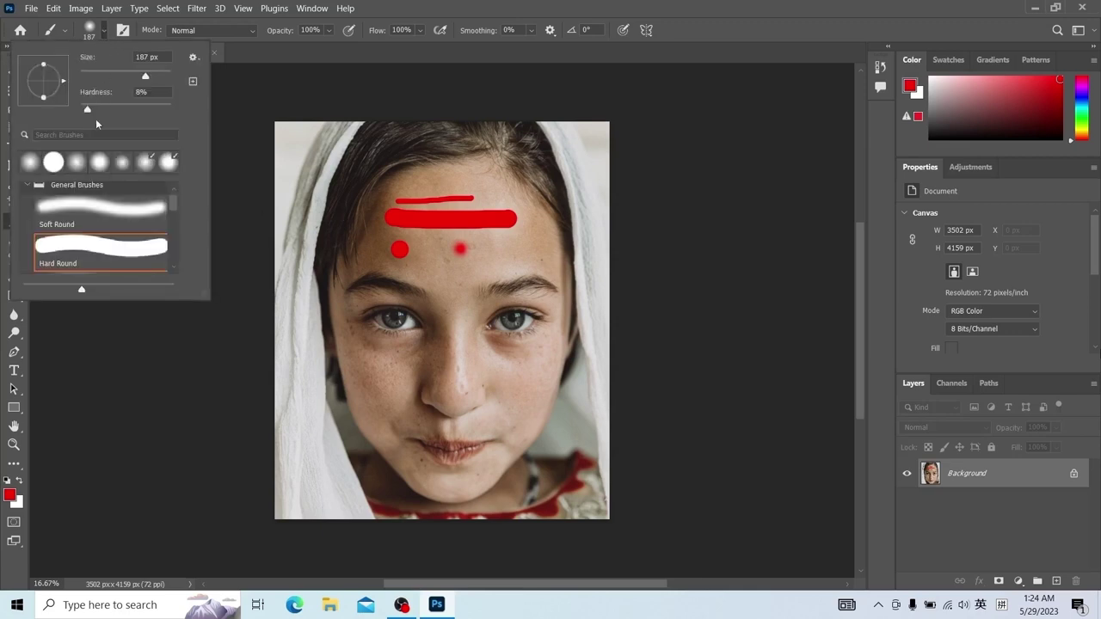
{"action": "left_click_drag", "start_coordinate": [151, 108], "coordinate": [160, 110]}
{"action": "left_click", "coordinate": [122, 110]}
{"action": "left_click", "coordinate": [879, 68]}
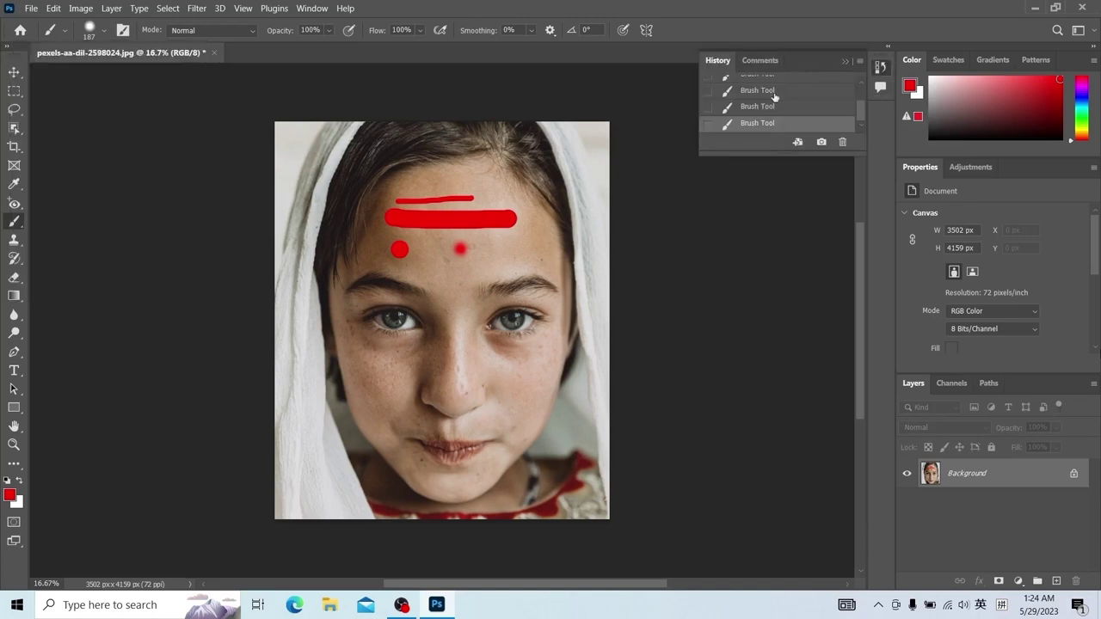
{"action": "scroll", "coordinate": [740, 104], "scroll_direction": "up", "scroll_amount": 2}
{"action": "left_click", "coordinate": [708, 93]}
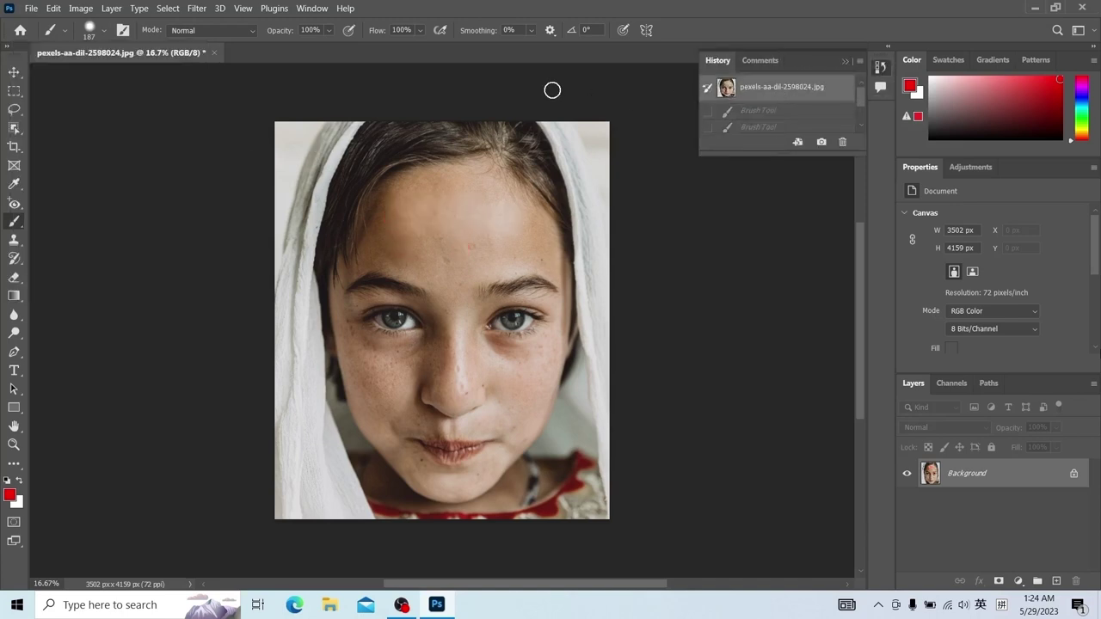
Paint forehead marks with the 283 px spatter tip and the 306 px leaf-shaped tip, including a short stroke with the latter.
{"action": "left_click", "coordinate": [123, 31]}
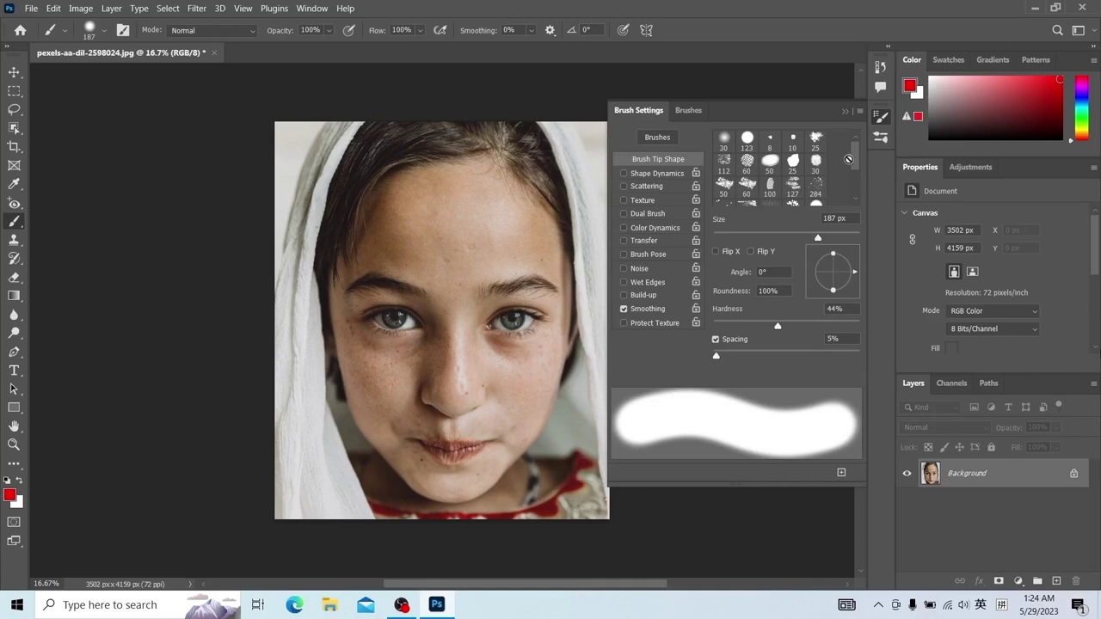
{"action": "left_click_drag", "start_coordinate": [856, 150], "coordinate": [856, 180]}
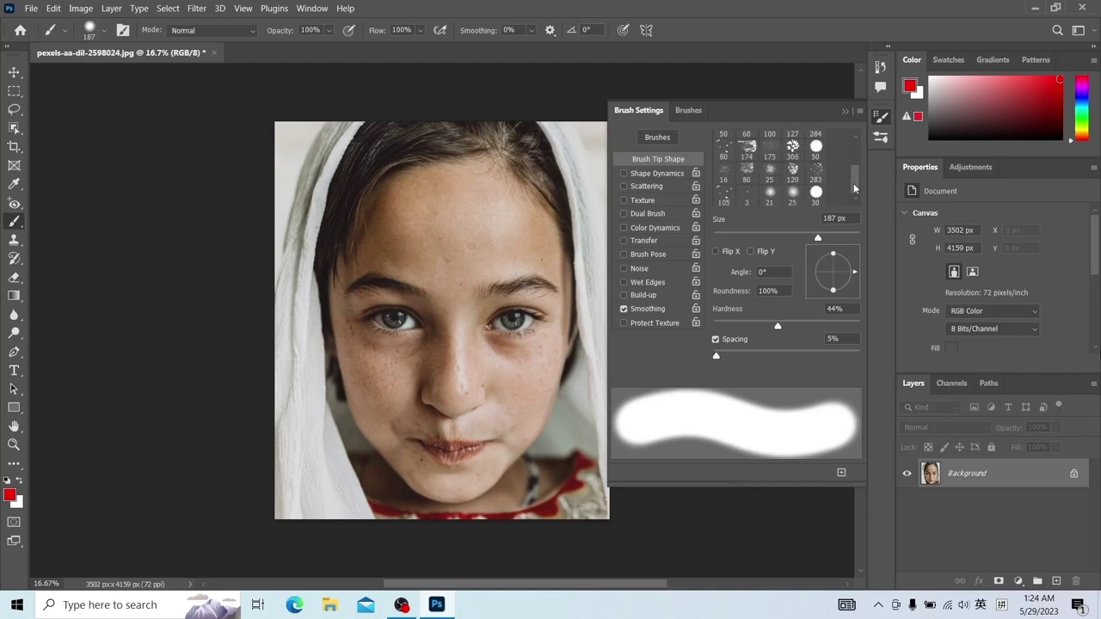
{"action": "left_click", "coordinate": [817, 173]}
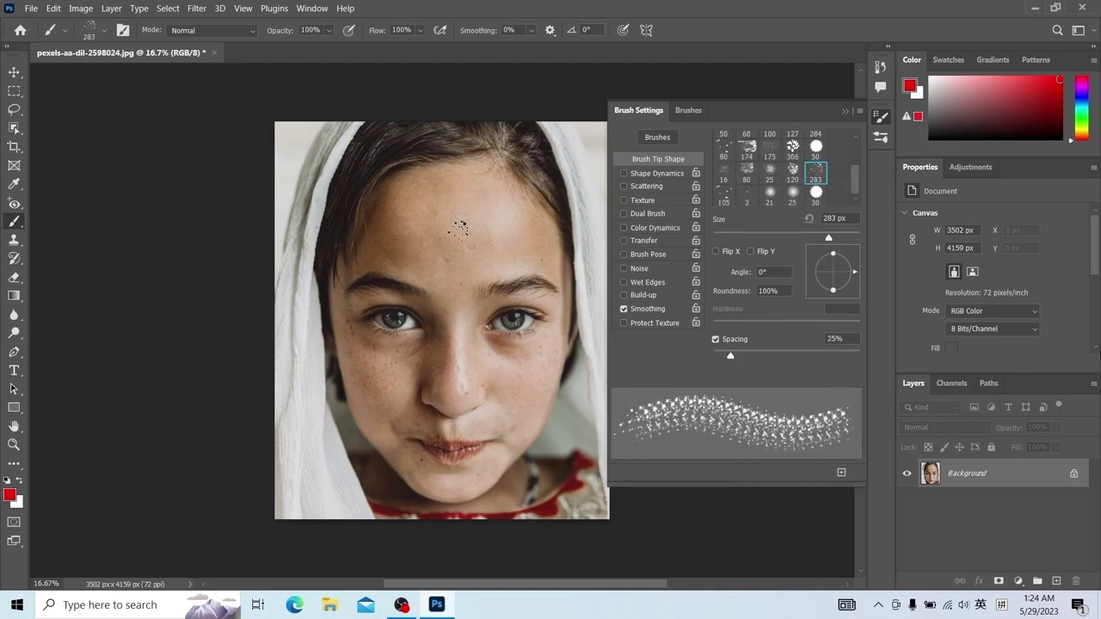
{"action": "left_click", "coordinate": [793, 148]}
{"action": "left_click", "coordinate": [506, 219]}
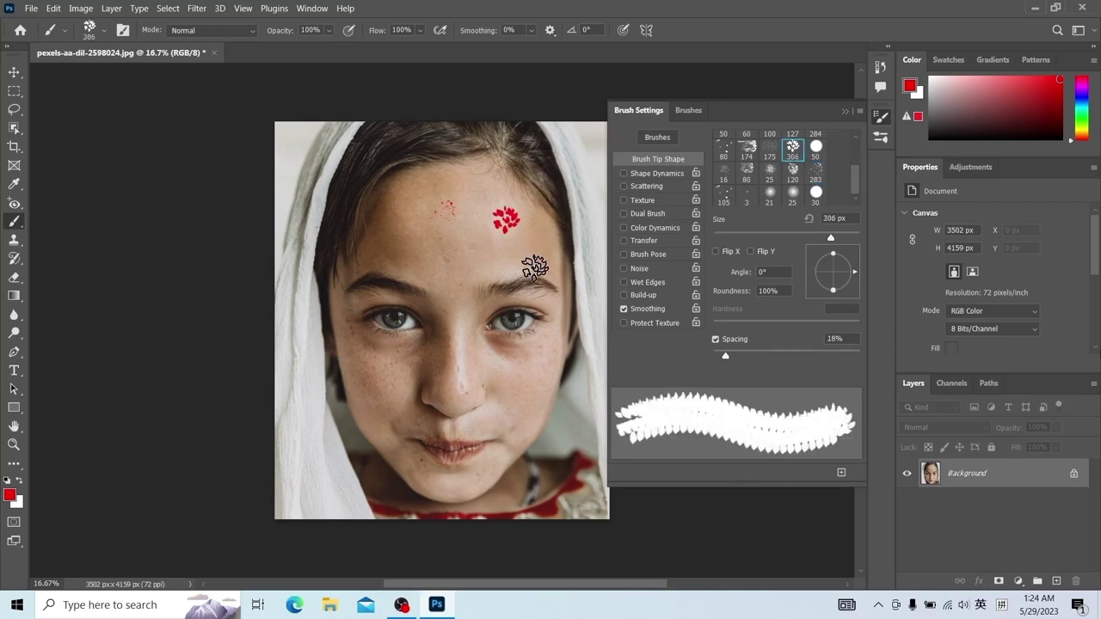
{"action": "left_click_drag", "start_coordinate": [427, 250], "coordinate": [466, 245]}
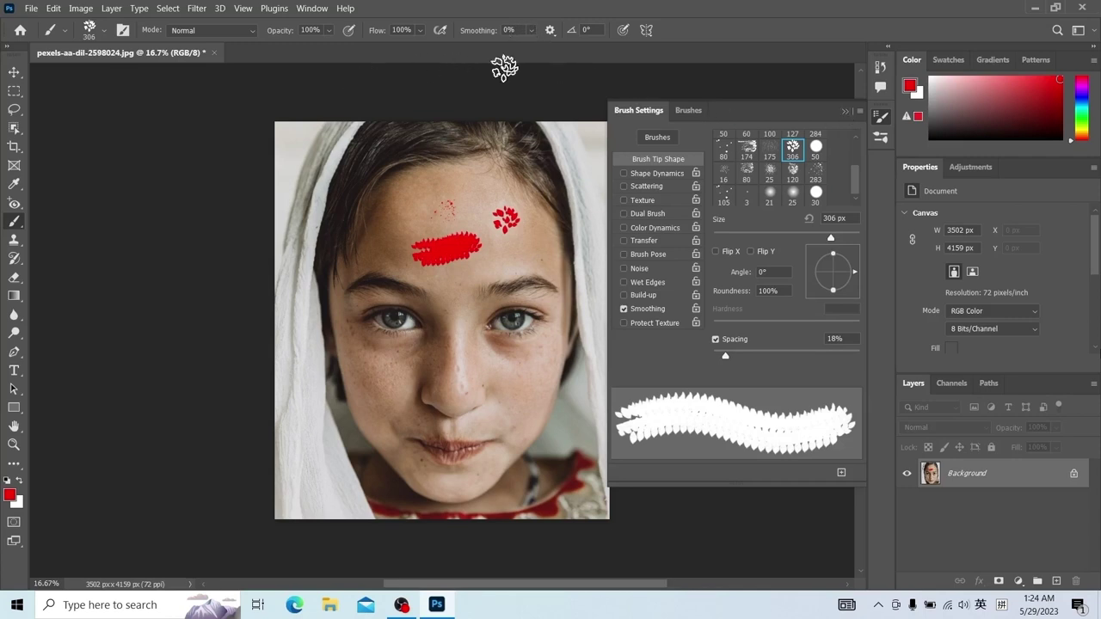
Stamp the 306 px leaf-shaped tip at a 30° angle beside the earlier stamp, and reset the brush angle to 0°.
{"action": "left_click", "coordinate": [514, 30]}
{"action": "key", "text": "Tab"}
{"action": "type", "text": "30"}
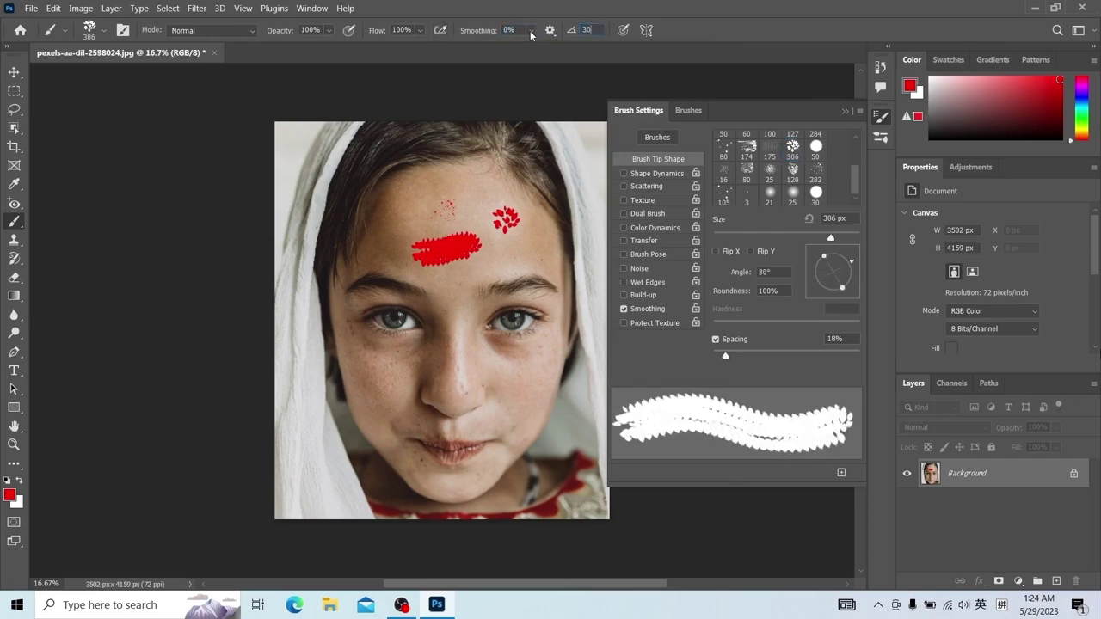
{"action": "left_click", "coordinate": [543, 220]}
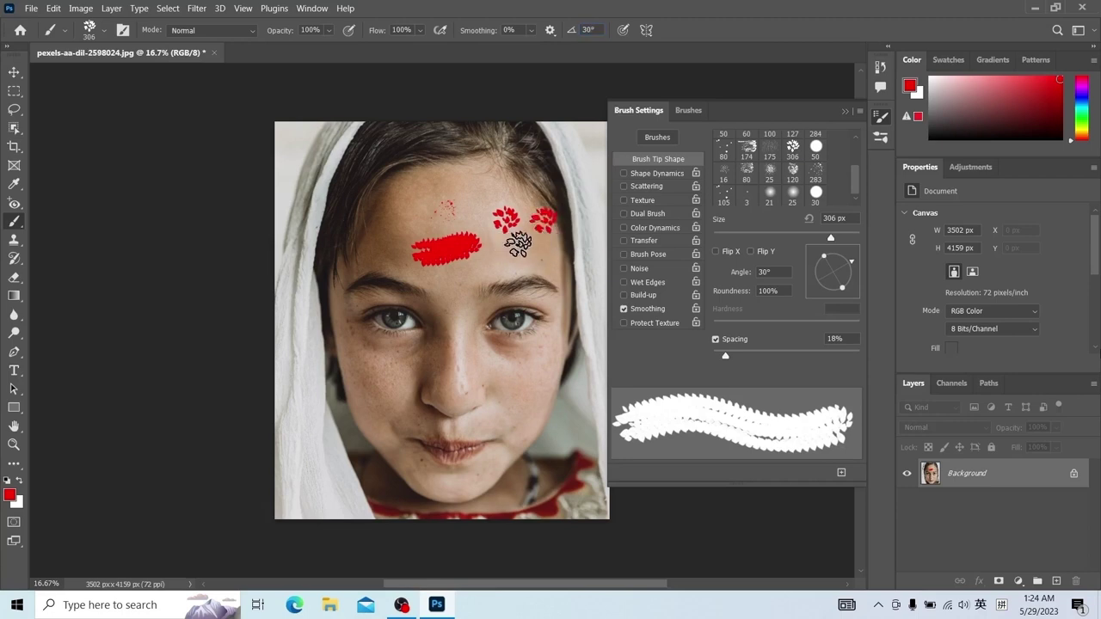
{"action": "left_click", "coordinate": [590, 29]}
{"action": "type", "text": "0"}
{"action": "key", "text": "Return"}
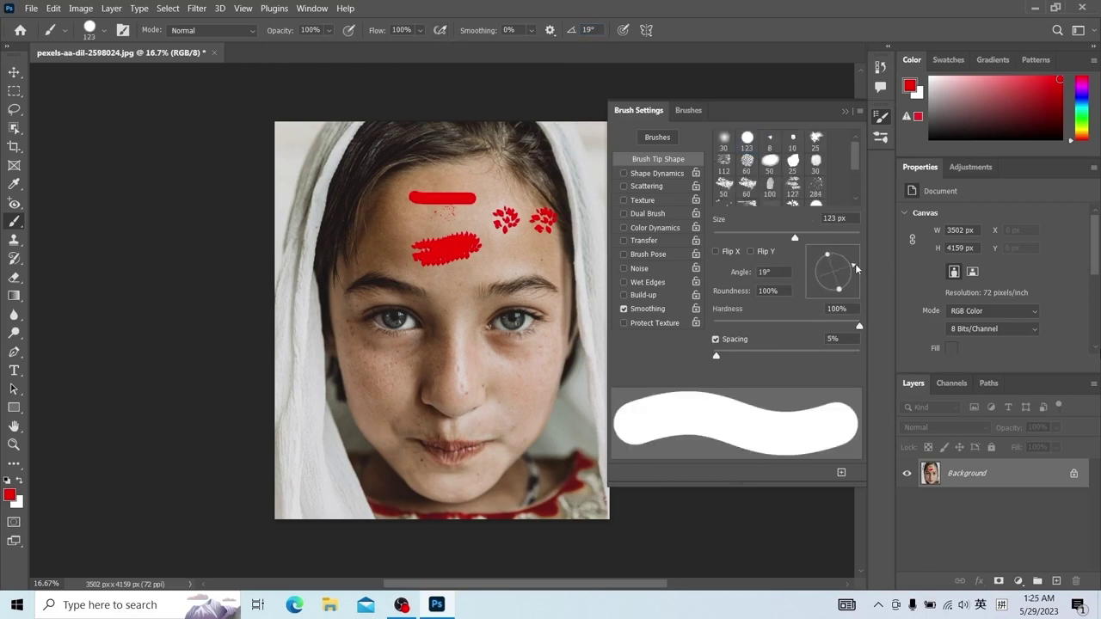
Try rotating the 123 px hard round tip with the angle dial, and reset its angle to 0°.
{"action": "left_click_drag", "start_coordinate": [857, 273], "coordinate": [856, 268]}
{"action": "left_click", "coordinate": [589, 29]}
{"action": "type", "text": "0"}
{"action": "key", "text": "Return"}
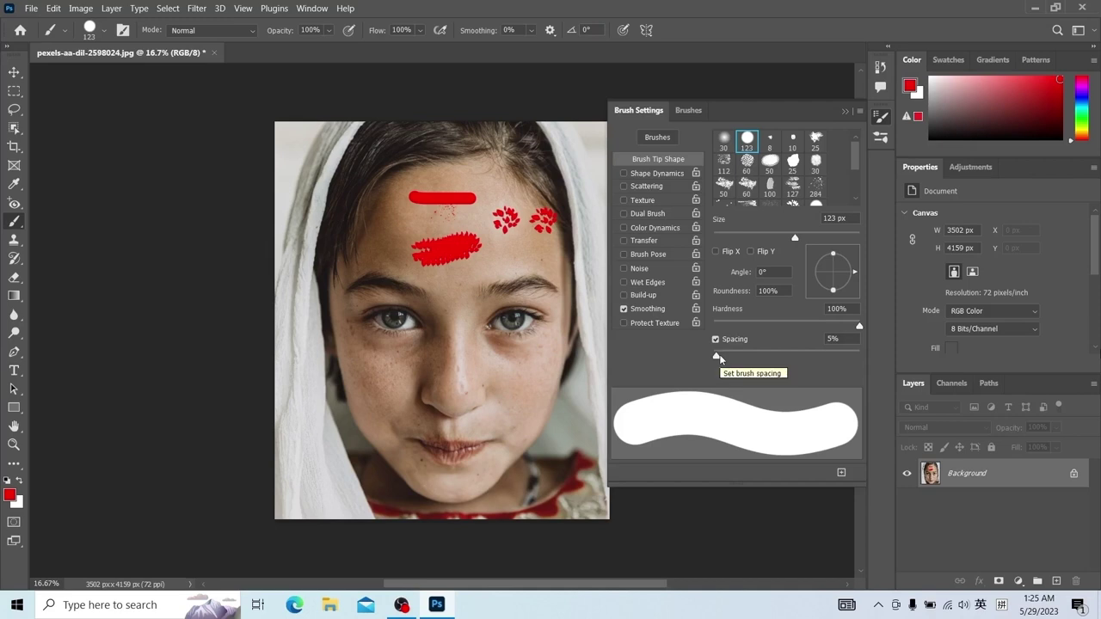
Paint a solid stroke across the eyebrows at 5% spacing, and dotted lines below the eyes and across the forehead at 141% spacing.
{"action": "left_click_drag", "start_coordinate": [401, 282], "coordinate": [528, 282]}
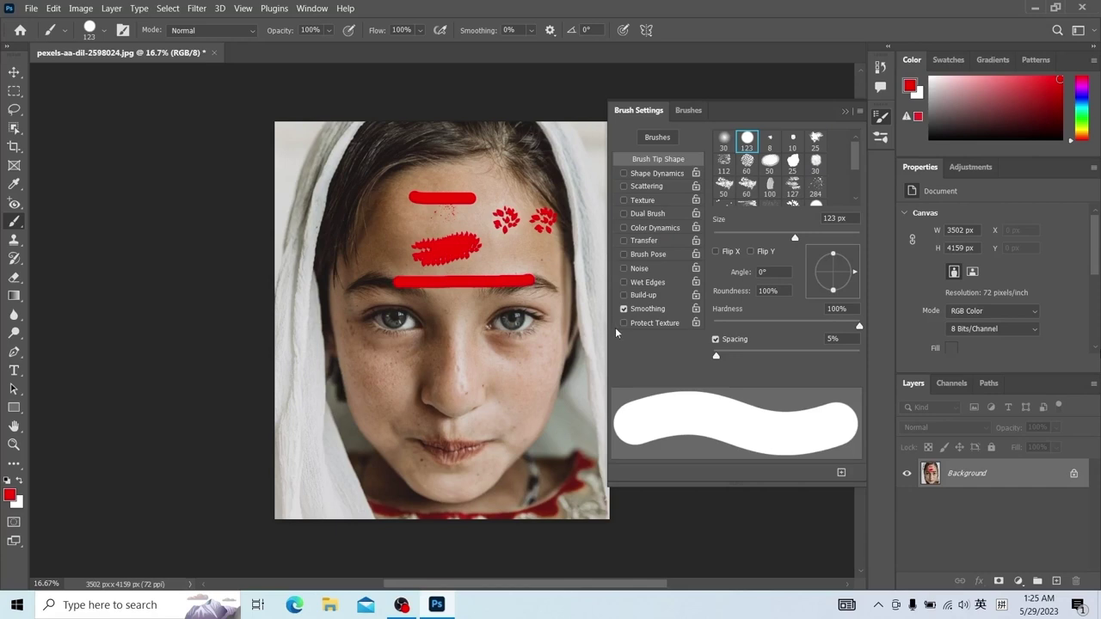
{"action": "left_click_drag", "start_coordinate": [784, 353], "coordinate": [802, 357]}
{"action": "left_click_drag", "start_coordinate": [370, 352], "coordinate": [541, 352]}
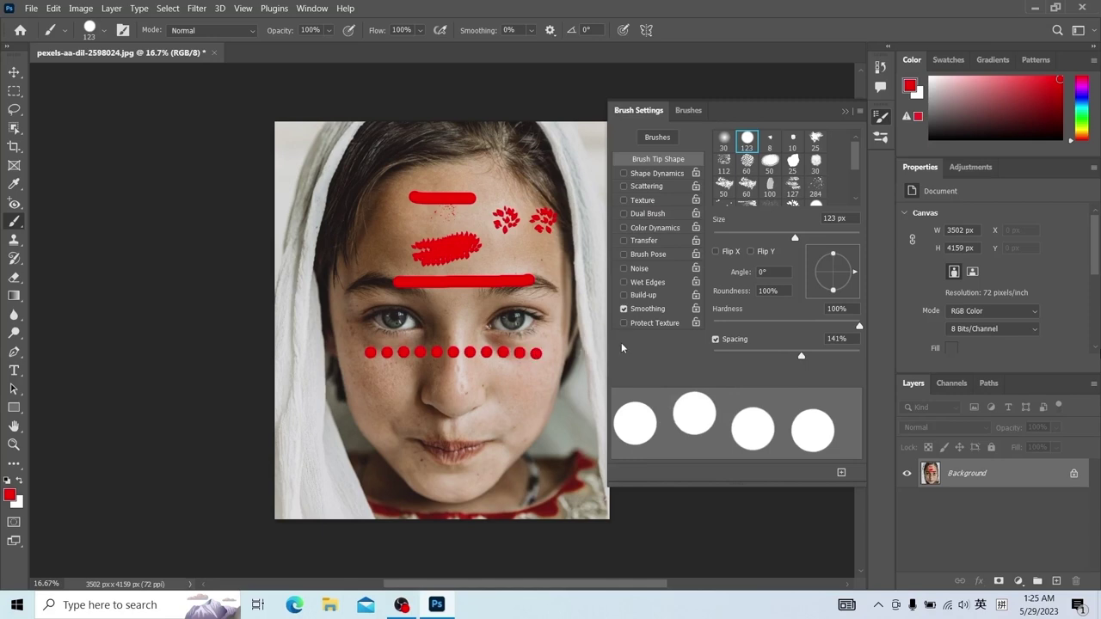
{"action": "left_click", "coordinate": [316, 218]}
{"action": "left_click", "coordinate": [515, 219], "text": "shift"}
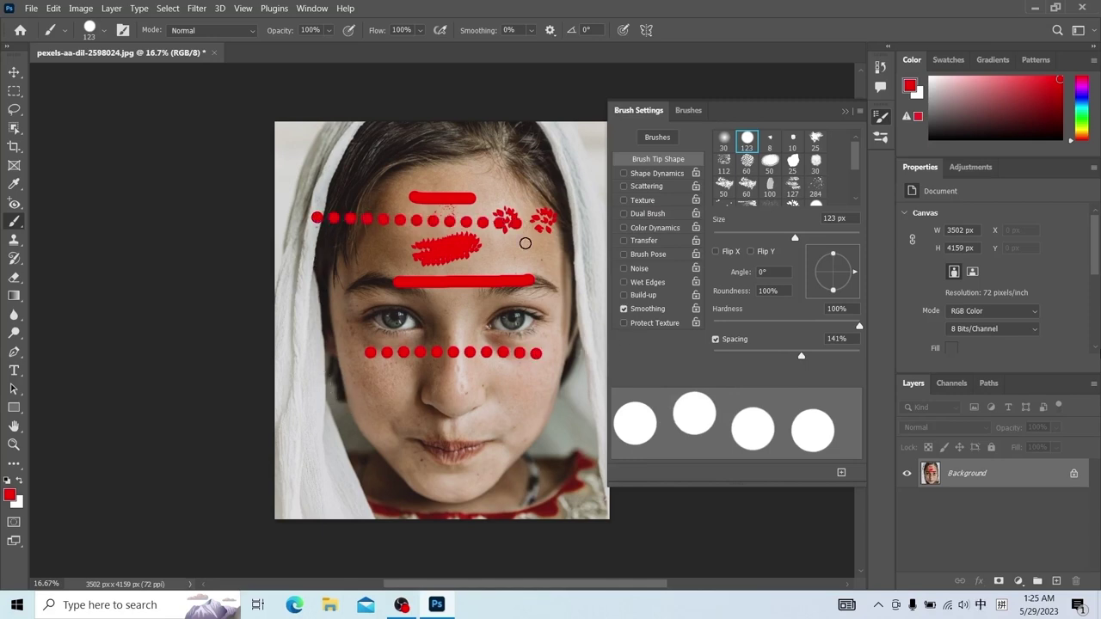
{"action": "left_click_drag", "start_coordinate": [341, 162], "coordinate": [543, 158]}
Reduce the brush spacing to 13% and revert the photo to its opened state through the history.
{"action": "left_click", "coordinate": [716, 339]}
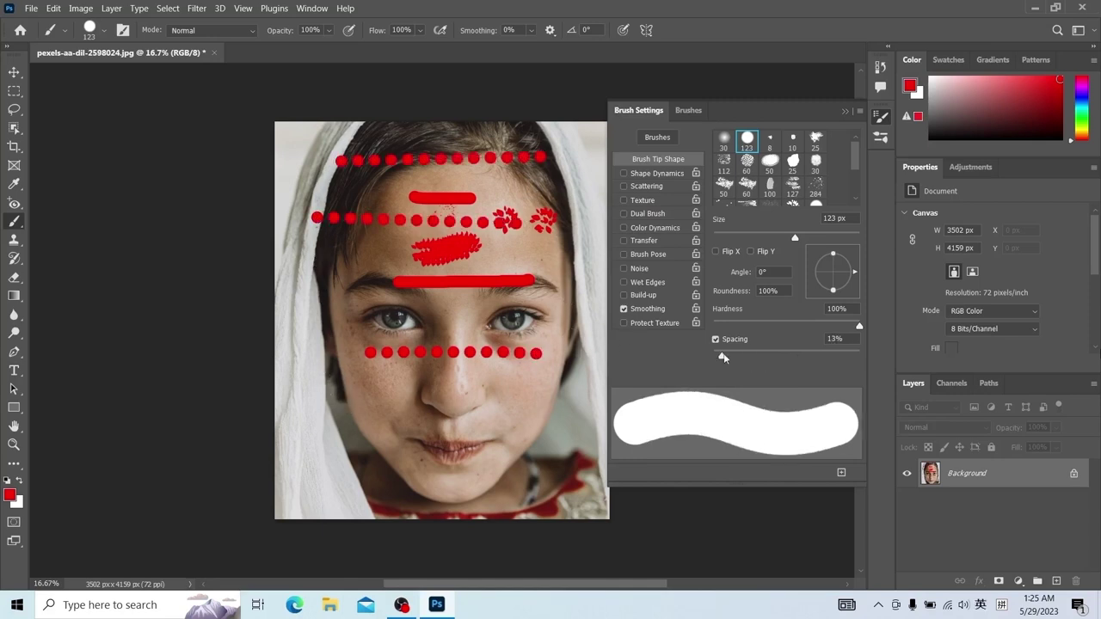
{"action": "left_click", "coordinate": [880, 66]}
{"action": "left_click", "coordinate": [781, 87]}
{"action": "left_click", "coordinate": [845, 62]}
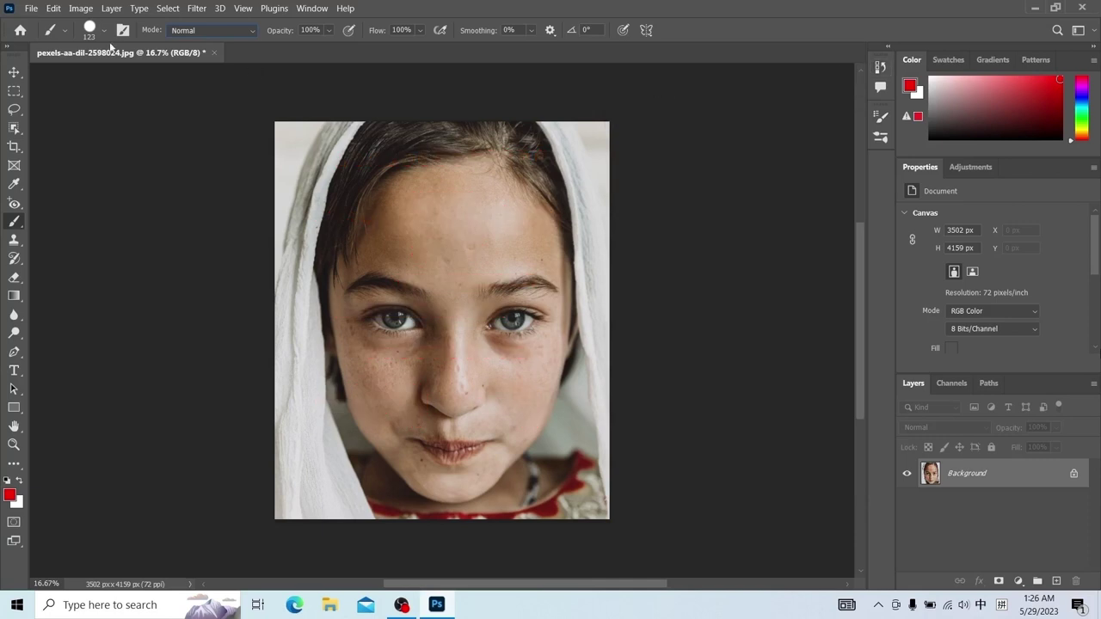
Set the brush blend mode to Dissolve and paint a horizontal stroke along the girl's hairline.
{"action": "left_click", "coordinate": [238, 34]}
{"action": "left_click", "coordinate": [247, 33]}
{"action": "left_click", "coordinate": [247, 34]}
{"action": "left_click", "coordinate": [246, 33]}
{"action": "left_click", "coordinate": [245, 29]}
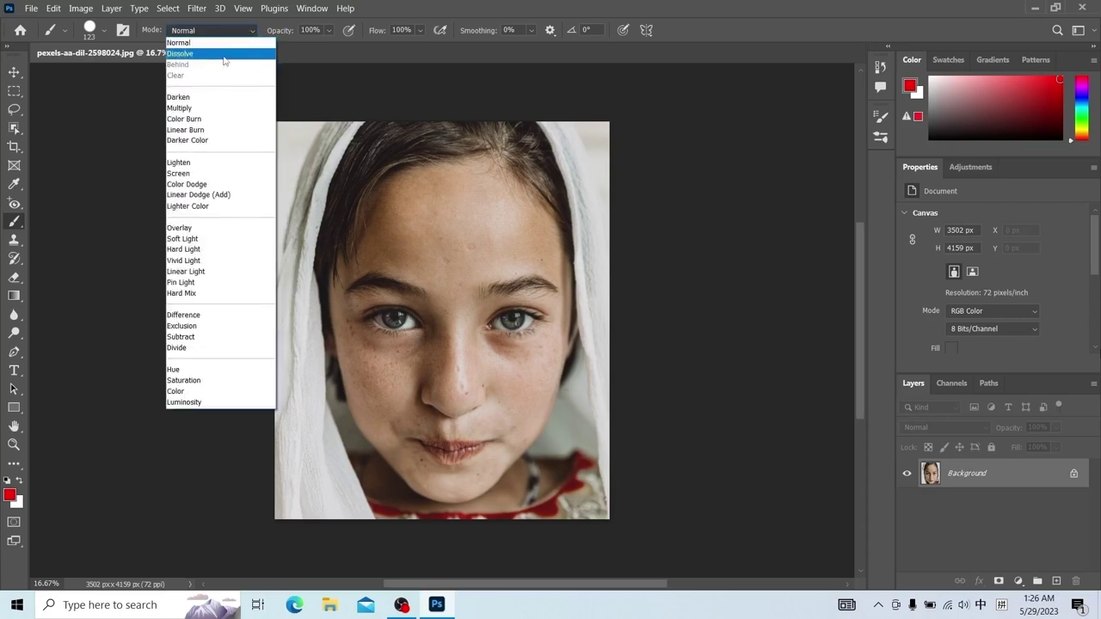
{"action": "left_click", "coordinate": [224, 59]}
{"action": "left_click_drag", "start_coordinate": [342, 173], "coordinate": [528, 169]}
Paint three more horizontal forehead strokes for comparison, using a darkening blend mode, a lightening blend mode and Soft Light.
{"action": "left_click", "coordinate": [246, 31]}
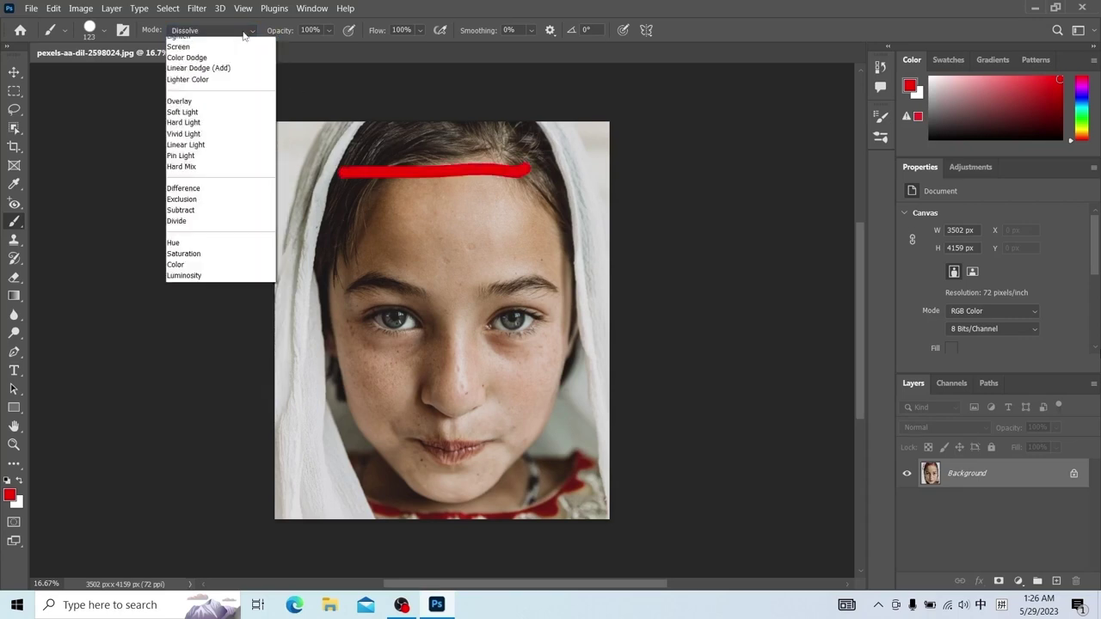
{"action": "left_click", "coordinate": [218, 141]}
{"action": "left_click_drag", "start_coordinate": [320, 197], "coordinate": [499, 209]}
{"action": "left_click", "coordinate": [246, 31]}
{"action": "left_click", "coordinate": [188, 205]}
{"action": "left_click_drag", "start_coordinate": [314, 234], "coordinate": [531, 242]}
{"action": "left_click", "coordinate": [246, 31]}
{"action": "left_click", "coordinate": [198, 242]}
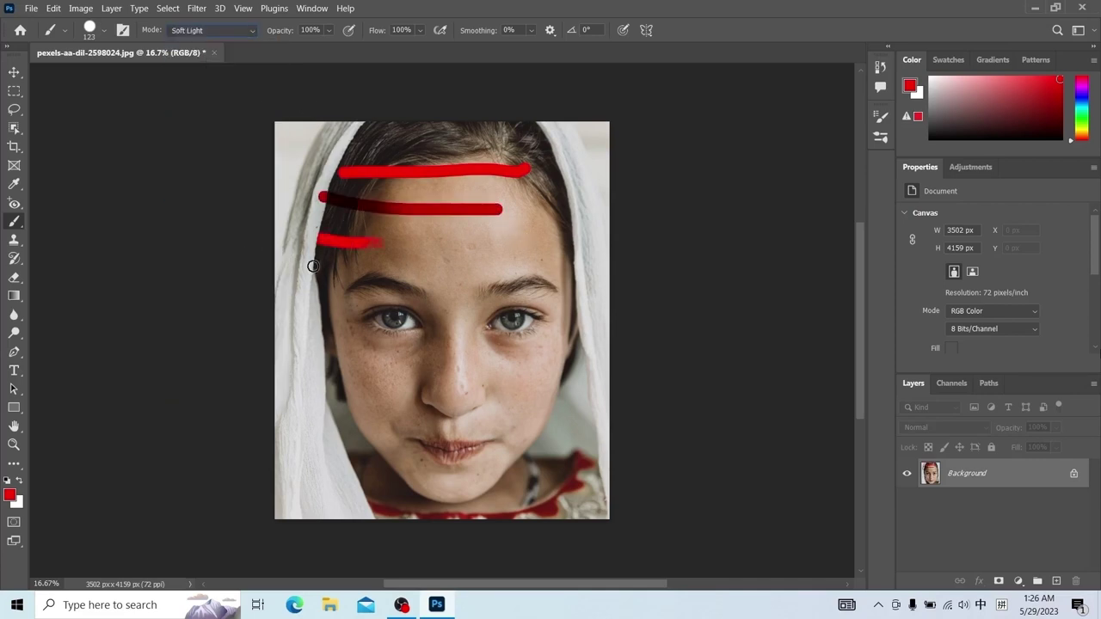
{"action": "left_click_drag", "start_coordinate": [312, 265], "coordinate": [494, 267]}
Set the brush blend mode back to Normal and undo the four blend-mode strokes.
{"action": "left_click", "coordinate": [246, 31]}
{"action": "left_click", "coordinate": [187, 41]}
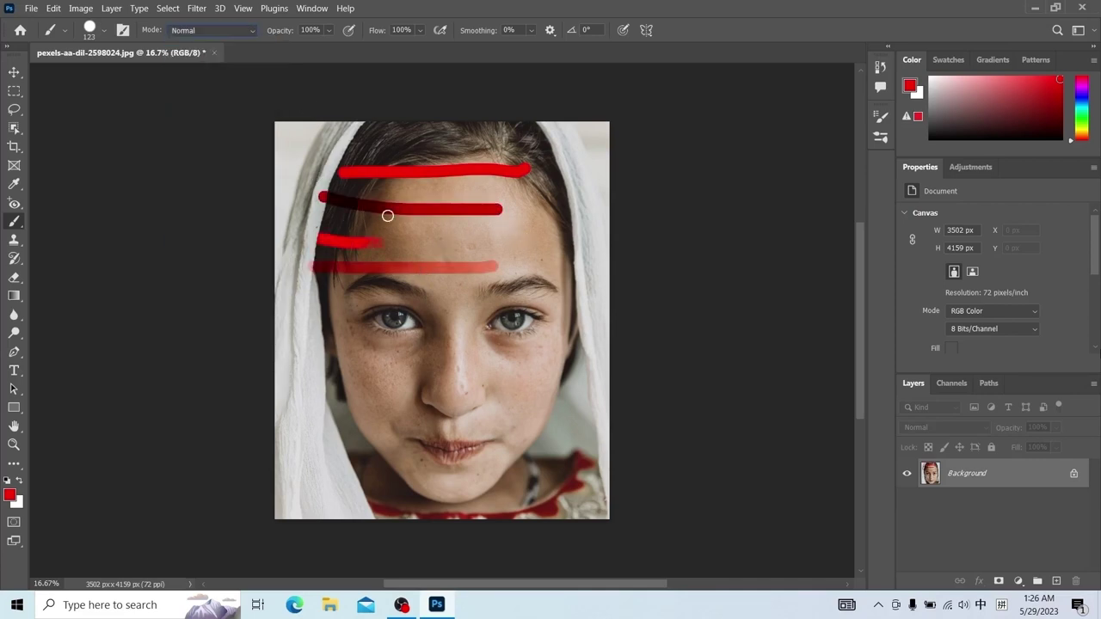
{"action": "key", "text": "ctrl+z"}
{"action": "key", "text": "ctrl+z"}
{"action": "key", "text": "ctrl+z"}
{"action": "key", "text": "ctrl+z"}
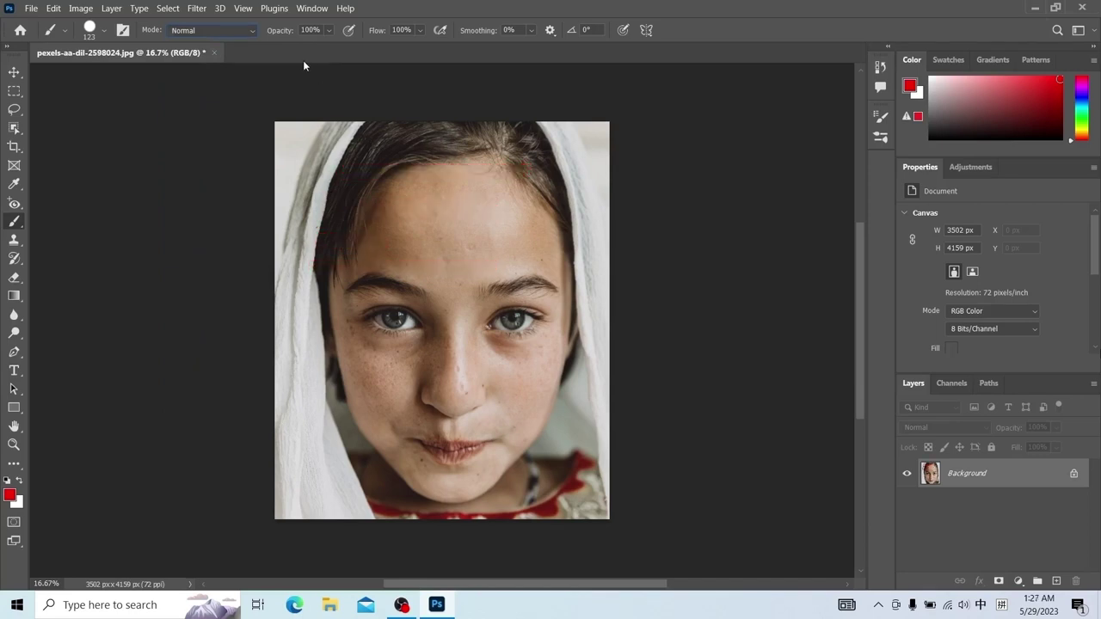
Paint a red forehead dot at 100% opacity, and a faint dot and short stroke at 17% opacity.
{"action": "left_click", "coordinate": [330, 32]}
{"action": "left_click", "coordinate": [508, 202]}
{"action": "left_click", "coordinate": [328, 31]}
{"action": "left_click", "coordinate": [291, 47]}
{"action": "left_click", "coordinate": [424, 202]}
{"action": "left_click_drag", "start_coordinate": [423, 214], "coordinate": [473, 216]}
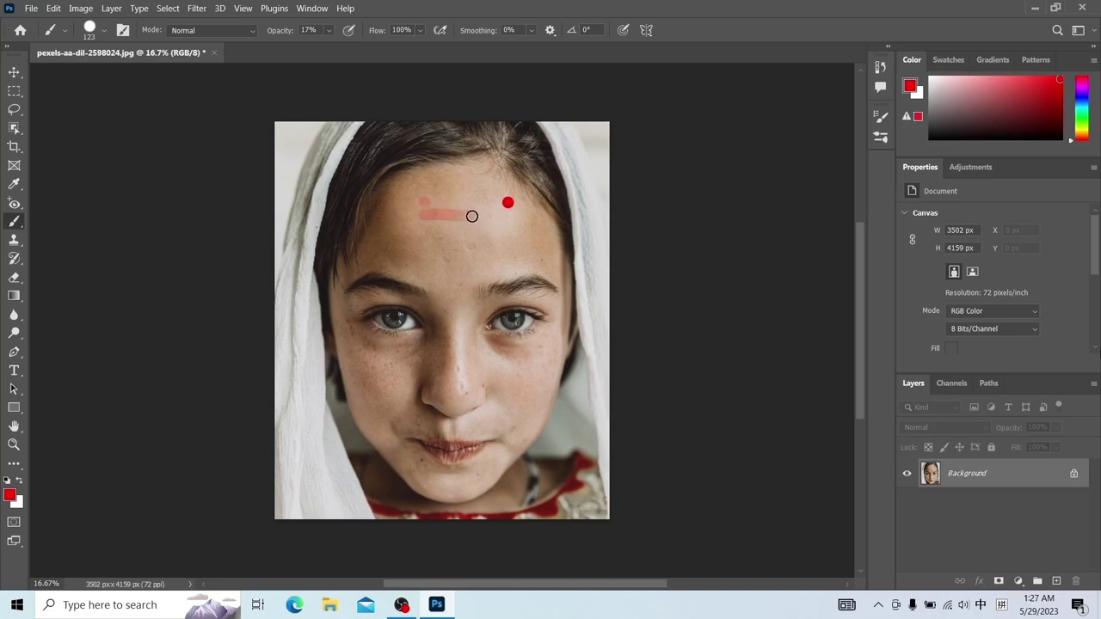
Restore the brush opacity to 100% and paint a short solid stroke below the red forehead dot.
{"action": "left_click", "coordinate": [329, 31]}
{"action": "left_click_drag", "start_coordinate": [379, 47], "coordinate": [397, 47]}
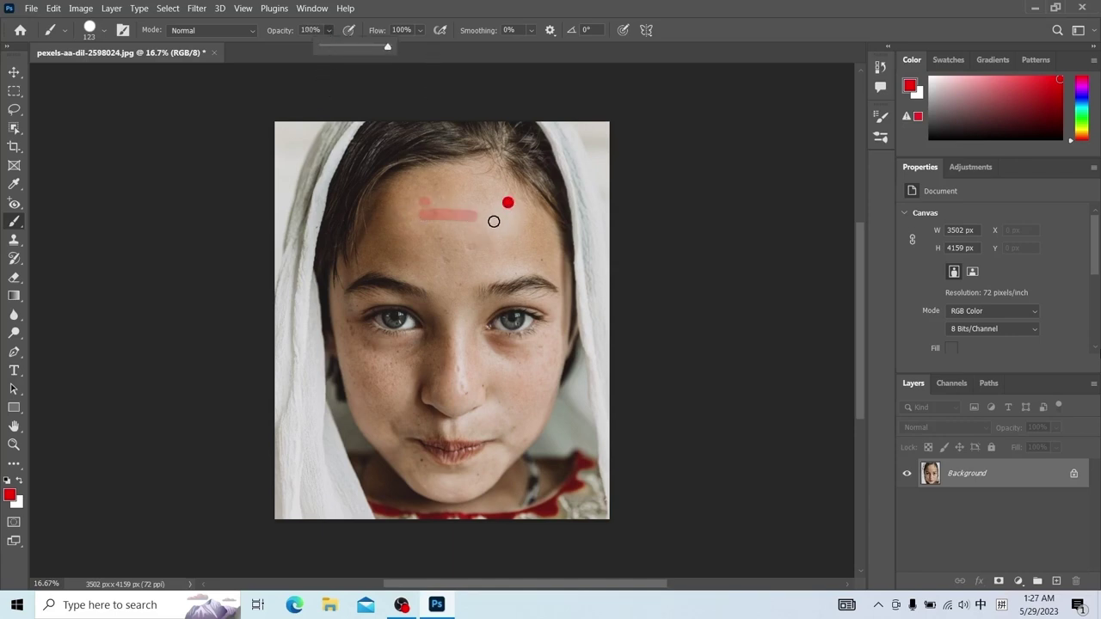
{"action": "left_click_drag", "start_coordinate": [488, 221], "coordinate": [538, 221]}
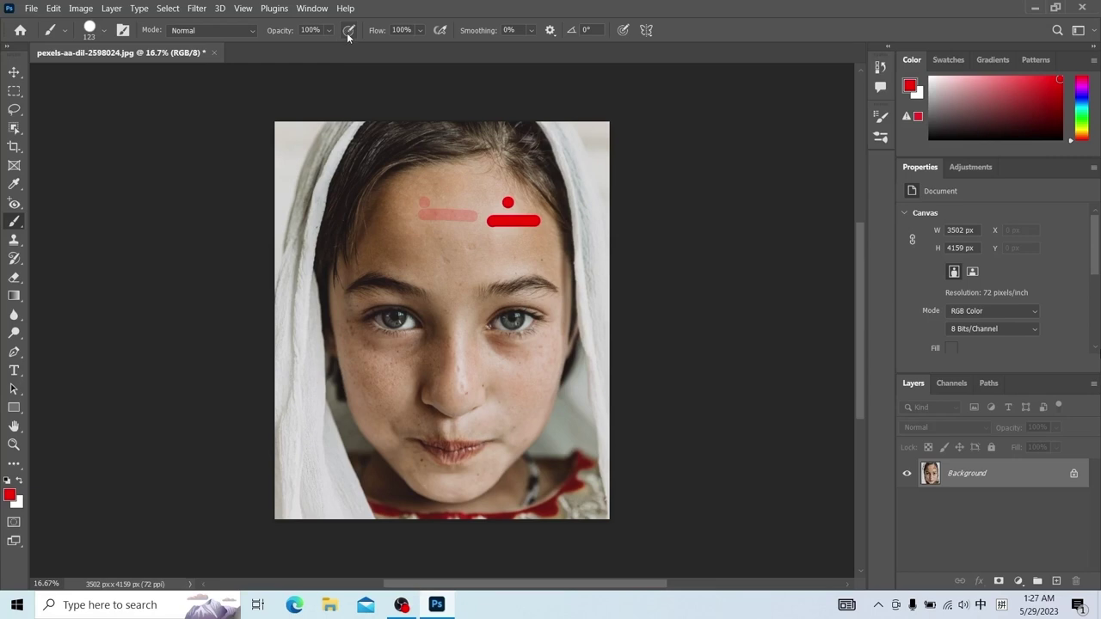
Paint a second solid red stroke below the first on the forehead with the brush flow at 100%.
{"action": "left_click", "coordinate": [421, 31]}
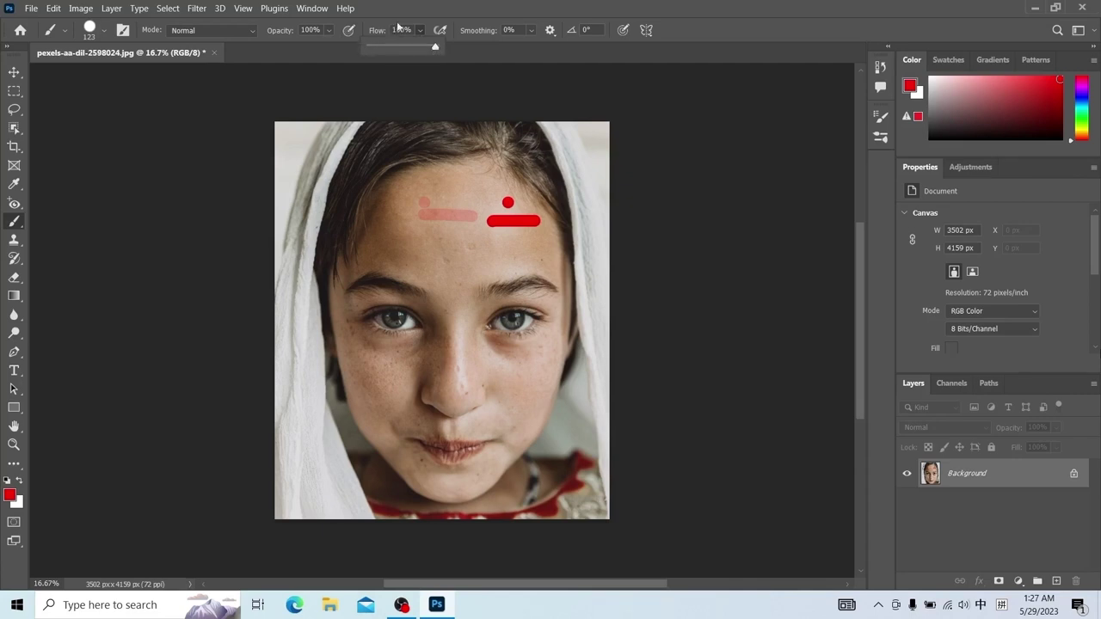
{"action": "left_click", "coordinate": [453, 54]}
{"action": "left_click", "coordinate": [421, 32]}
{"action": "left_click", "coordinate": [488, 244]}
{"action": "left_click_drag", "start_coordinate": [495, 244], "coordinate": [540, 244]}
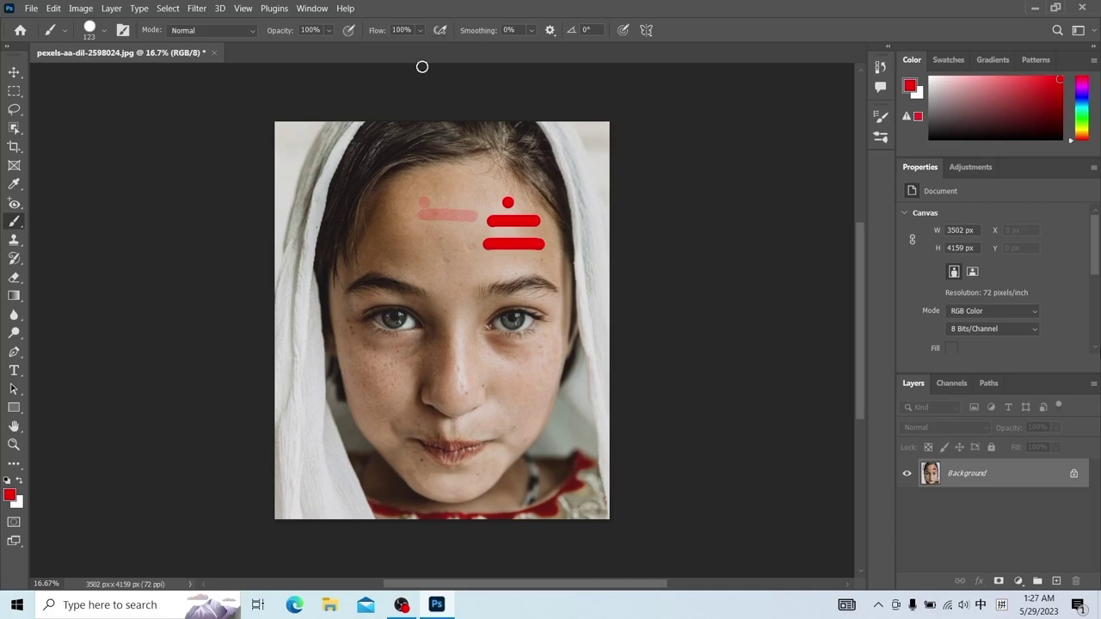
Set the brush flow to 14% and paint a short horizontal stroke on the lower forehead.
{"action": "left_click", "coordinate": [421, 31]}
{"action": "left_click", "coordinate": [378, 45]}
{"action": "left_click_drag", "start_coordinate": [408, 246], "coordinate": [456, 246]}
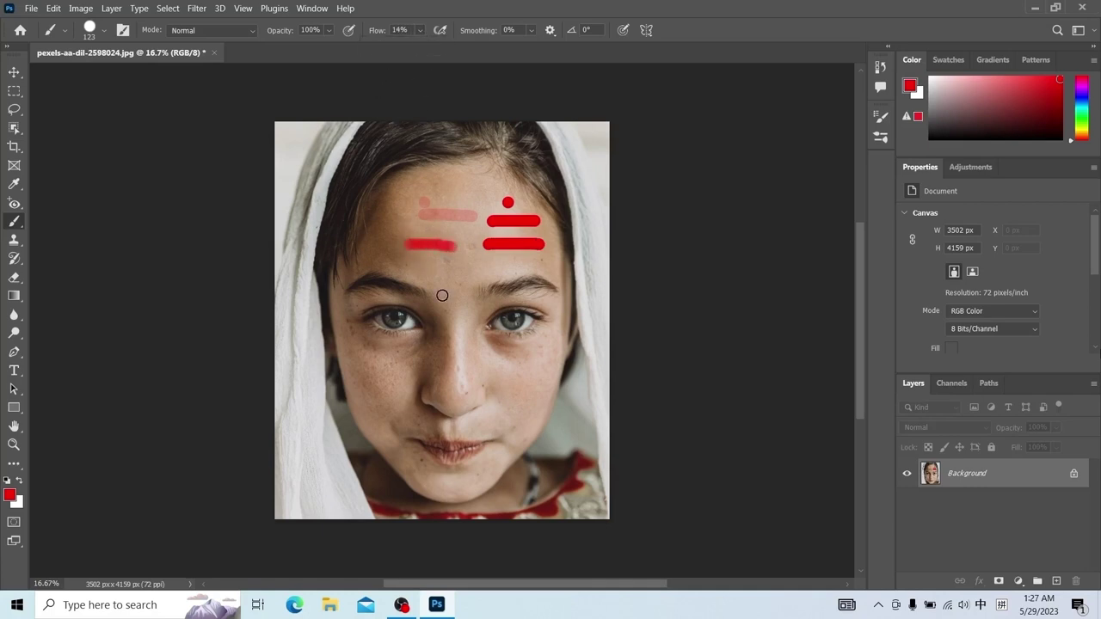
Set the brush flow to 5% and paint a stroke above the eyebrows, plus a dot and two short strokes on the upper forehead.
{"action": "left_click", "coordinate": [420, 31]}
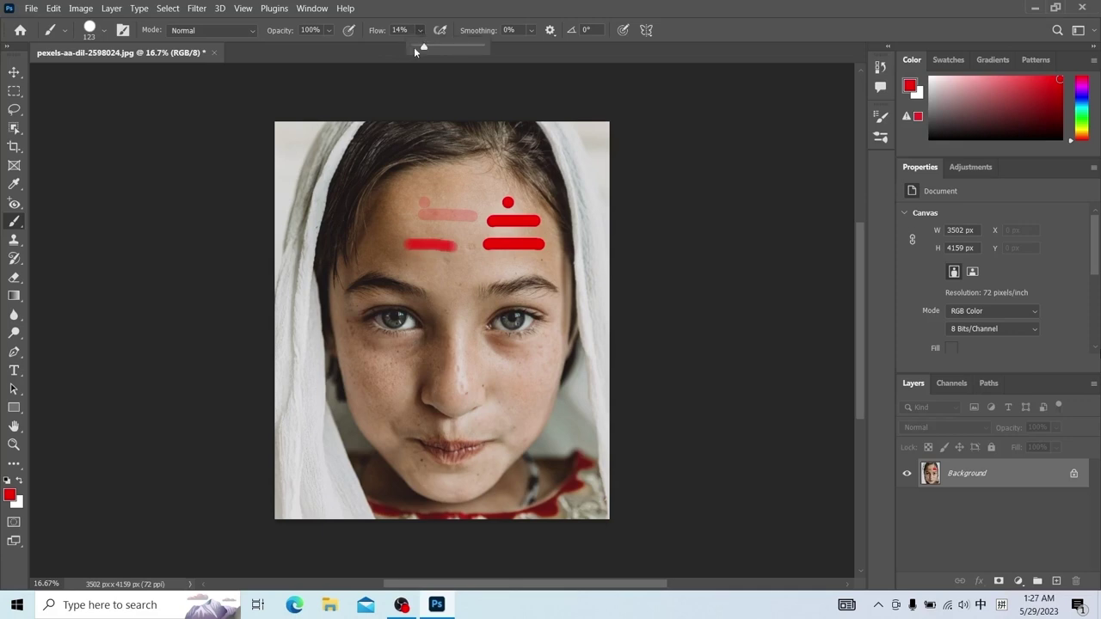
{"action": "left_click", "coordinate": [415, 48]}
{"action": "left_click_drag", "start_coordinate": [418, 268], "coordinate": [469, 269]}
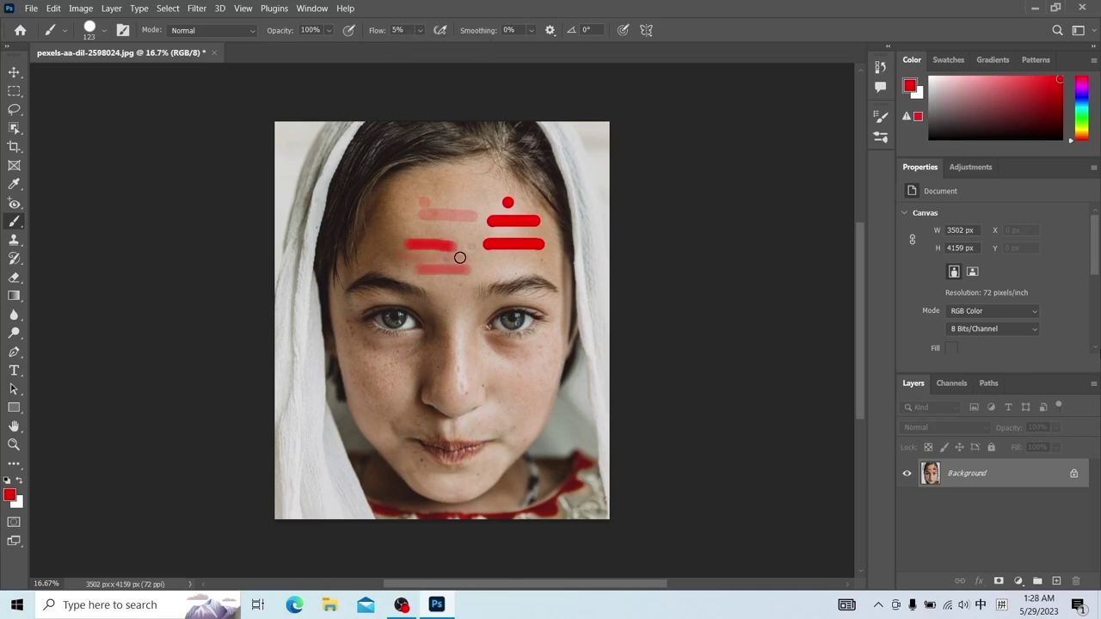
{"action": "left_click", "coordinate": [462, 189]}
{"action": "left_click_drag", "start_coordinate": [478, 188], "coordinate": [496, 189]}
{"action": "left_click_drag", "start_coordinate": [416, 179], "coordinate": [479, 172]}
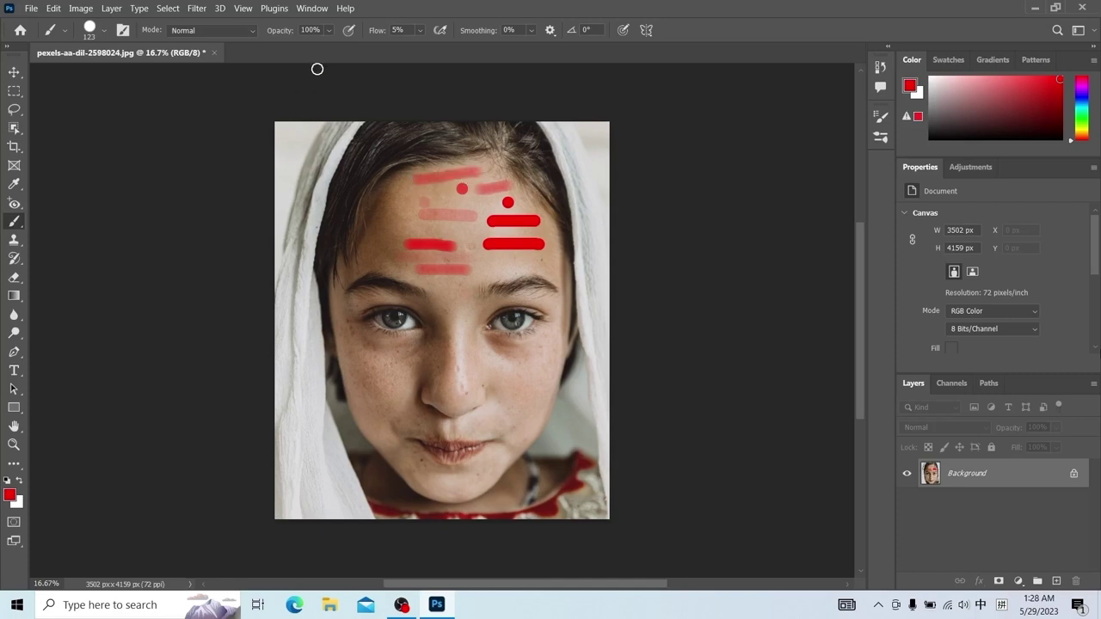
Using airbrush build-up, paint a forehead dot and a stroke with pauses across the nose, plus an even stroke below it for comparison.
{"action": "left_click", "coordinate": [440, 30]}
{"action": "left_click", "coordinate": [401, 203]}
{"action": "left_click", "coordinate": [440, 31]}
{"action": "left_click_drag", "start_coordinate": [369, 352], "coordinate": [465, 355]}
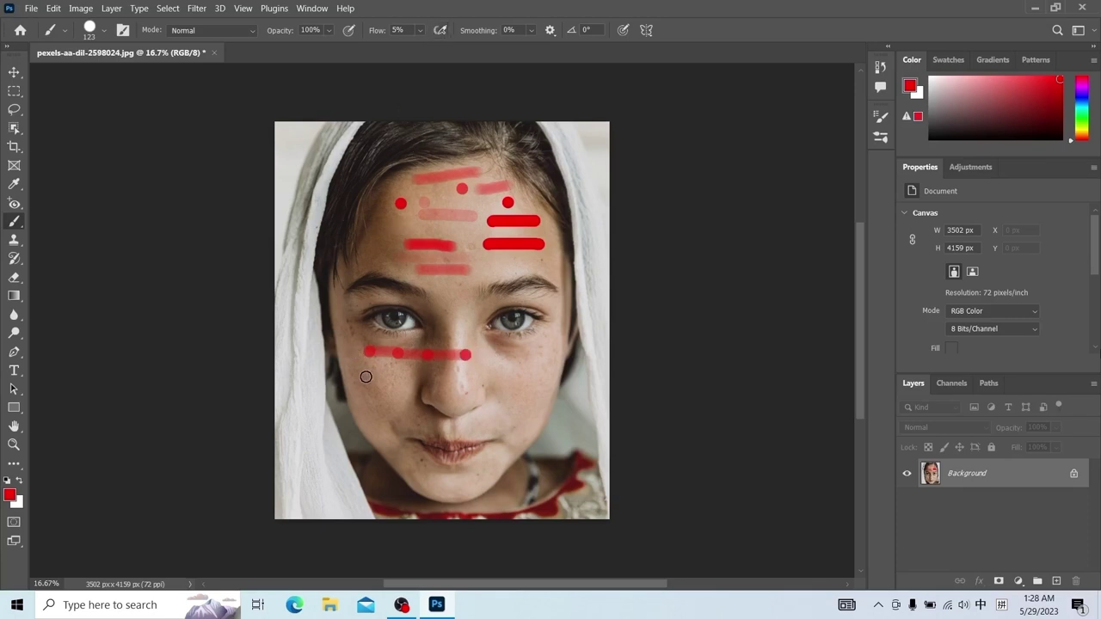
{"action": "left_click_drag", "start_coordinate": [366, 376], "coordinate": [476, 376]}
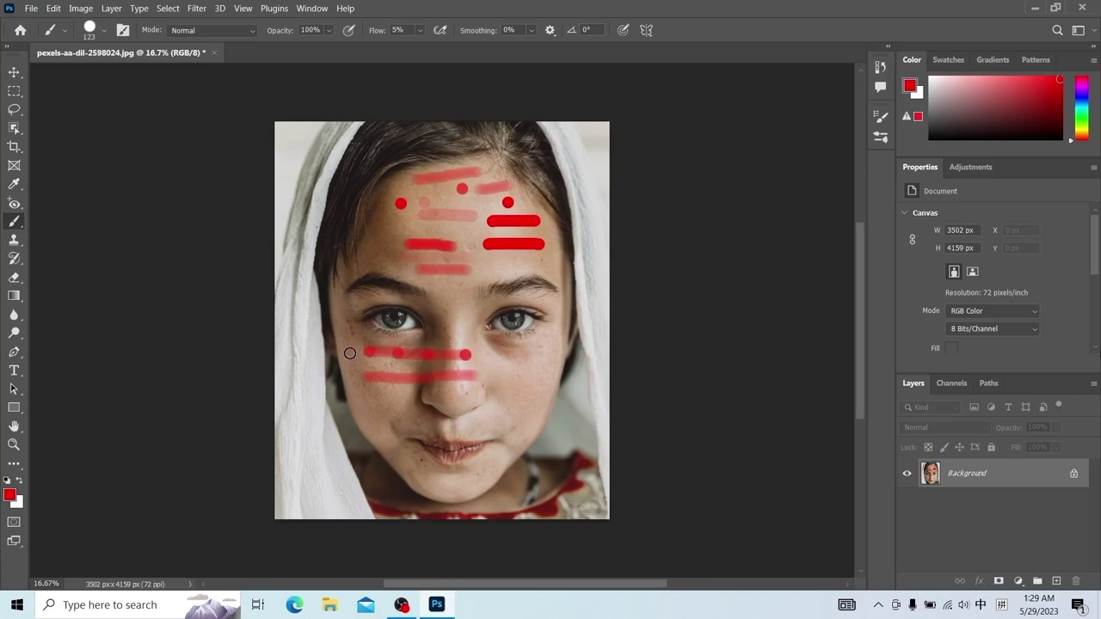
Restore the brush flow to 100% and revert the portrait to its opened state through the history.
{"action": "left_click", "coordinate": [420, 30]}
{"action": "left_click_drag", "start_coordinate": [422, 41], "coordinate": [513, 46]}
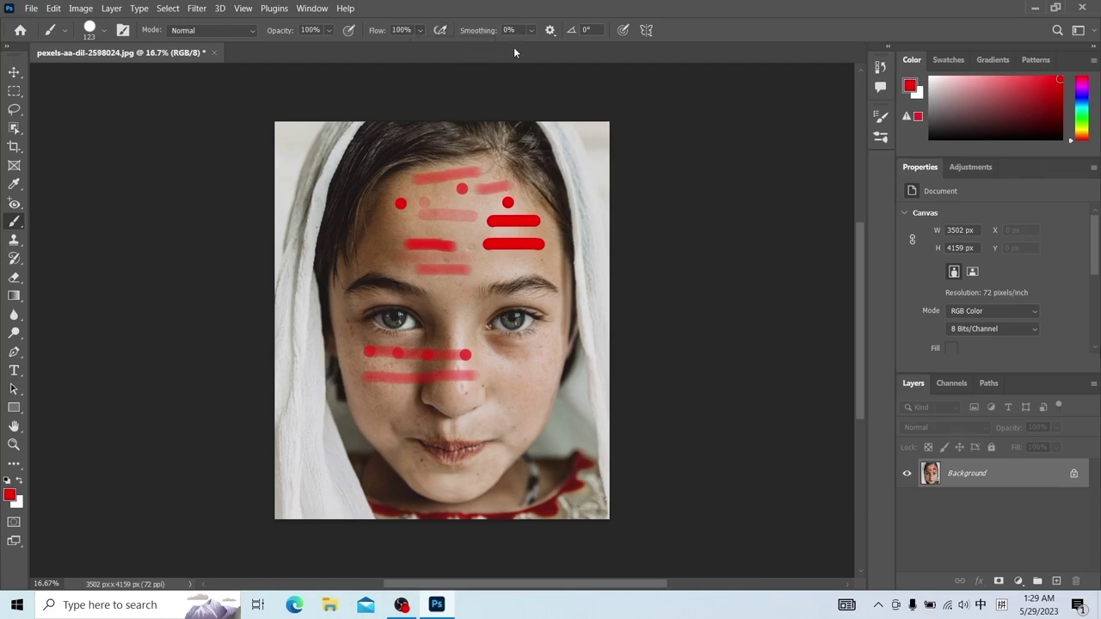
{"action": "left_click", "coordinate": [876, 72]}
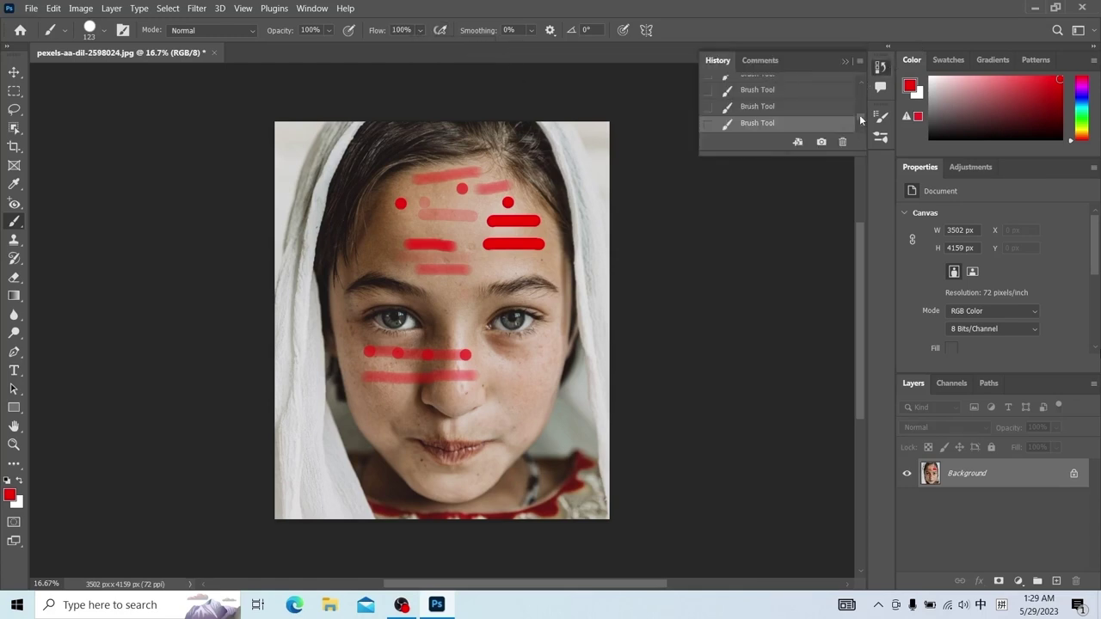
{"action": "left_click", "coordinate": [781, 84]}
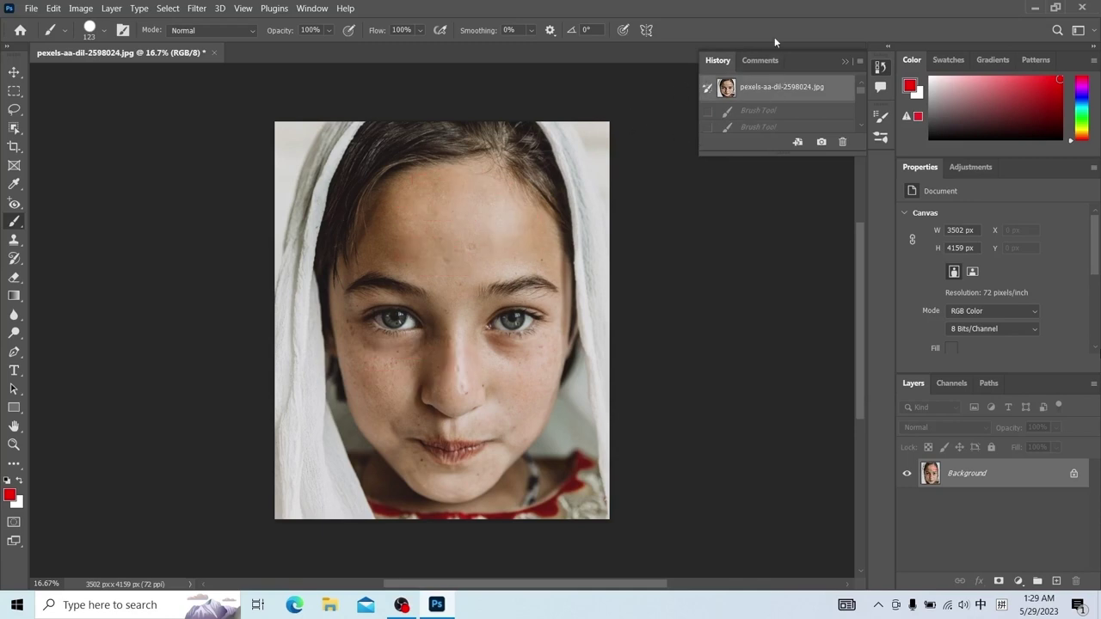
{"action": "left_click", "coordinate": [839, 63]}
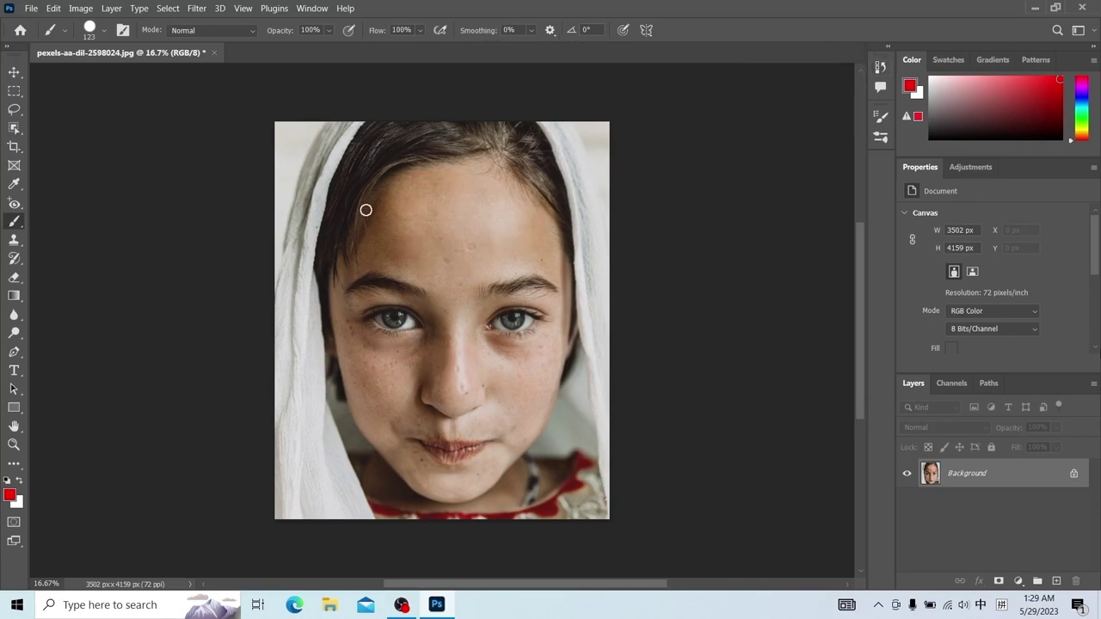
Paint a looping stroke over one side of the portrait at 0% smoothing and a matching one over the other side at 91%.
{"action": "left_click", "coordinate": [341, 144]}
{"action": "mouse_move", "coordinate": [342, 144]}
{"action": "left_mouse_down"}
{"action": "mouse_move", "coordinate": [304, 190]}
{"action": "mouse_move", "coordinate": [316, 212]}
{"action": "mouse_move", "coordinate": [358, 205]}
{"action": "mouse_move", "coordinate": [288, 252]}
{"action": "mouse_move", "coordinate": [390, 314]}
{"action": "mouse_move", "coordinate": [365, 285]}
{"action": "mouse_move", "coordinate": [296, 348]}
{"action": "mouse_move", "coordinate": [395, 358]}
{"action": "mouse_move", "coordinate": [342, 374]}
{"action": "mouse_move", "coordinate": [301, 425]}
{"action": "left_mouse_up"}
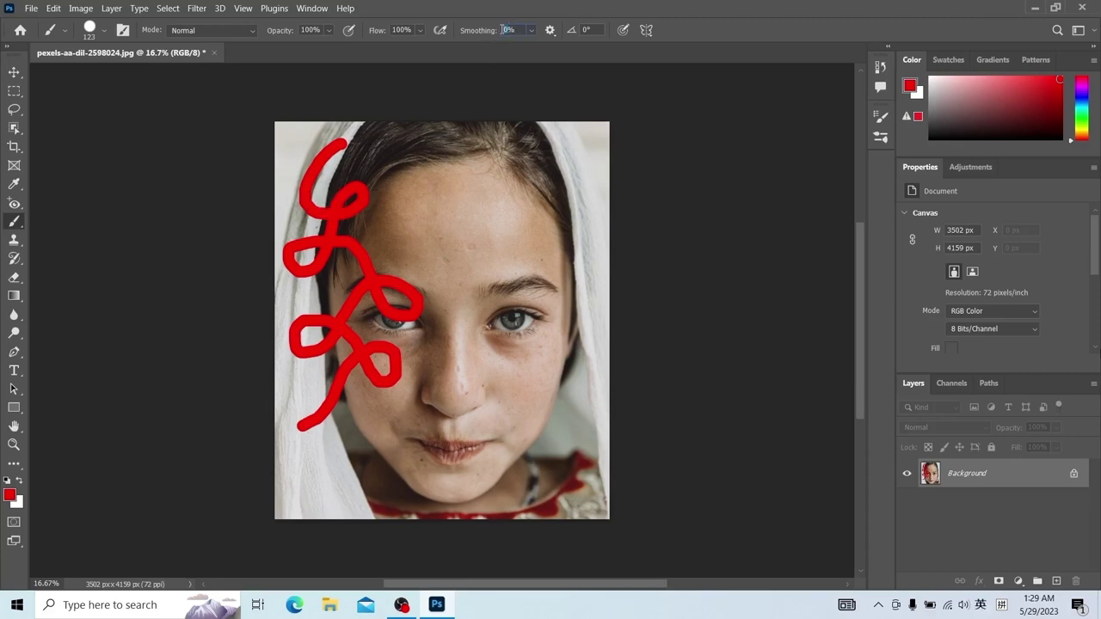
{"action": "left_click", "coordinate": [531, 30]}
{"action": "mouse_move", "coordinate": [576, 51]}
{"action": "left_mouse_down"}
{"action": "mouse_move", "coordinate": [648, 125]}
{"action": "mouse_move", "coordinate": [596, 49]}
{"action": "left_mouse_up"}
{"action": "left_click", "coordinate": [654, 138]}
{"action": "mouse_move", "coordinate": [533, 140]}
{"action": "left_mouse_down"}
{"action": "mouse_move", "coordinate": [505, 185]}
{"action": "mouse_move", "coordinate": [547, 212]}
{"action": "mouse_move", "coordinate": [571, 178]}
{"action": "mouse_move", "coordinate": [542, 189]}
{"action": "mouse_move", "coordinate": [482, 254]}
{"action": "mouse_move", "coordinate": [479, 218]}
{"action": "mouse_move", "coordinate": [524, 256]}
{"action": "mouse_move", "coordinate": [580, 251]}
{"action": "mouse_move", "coordinate": [553, 234]}
{"action": "mouse_move", "coordinate": [482, 315]}
{"action": "mouse_move", "coordinate": [433, 294]}
{"action": "mouse_move", "coordinate": [511, 299]}
{"action": "mouse_move", "coordinate": [565, 345]}
{"action": "mouse_move", "coordinate": [510, 335]}
{"action": "mouse_move", "coordinate": [434, 385]}
{"action": "left_mouse_up"}
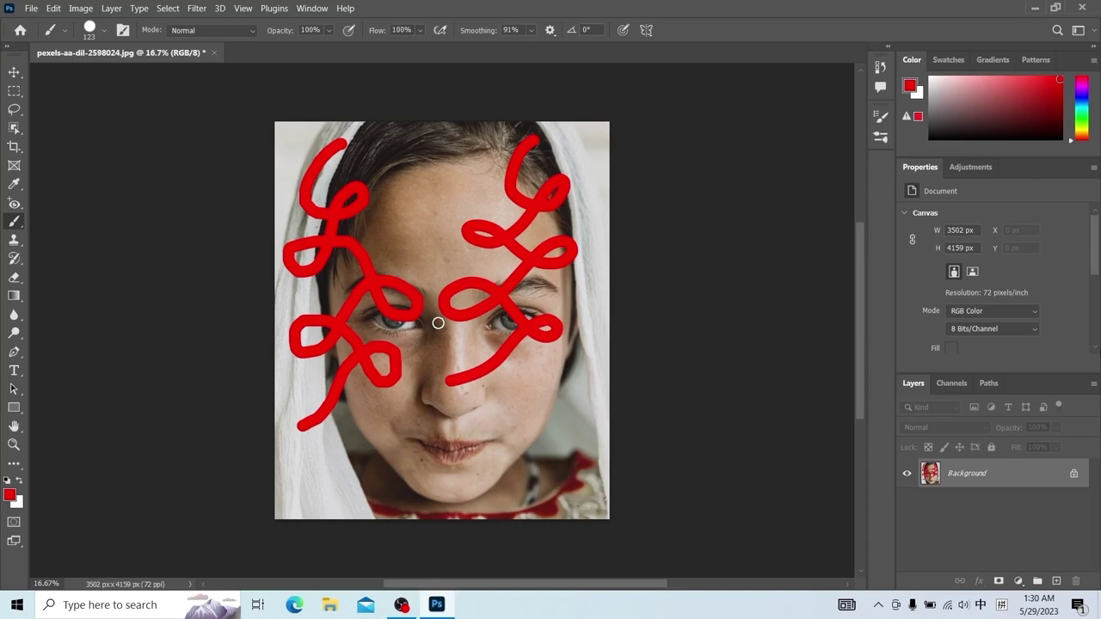
Lower the brush smoothing to 18% and review the smoothing options and the pen-pressure size control.
{"action": "left_click", "coordinate": [531, 30]}
{"action": "left_click_drag", "start_coordinate": [548, 45], "coordinate": [494, 47]}
{"action": "left_click", "coordinate": [551, 30]}
{"action": "left_click", "coordinate": [550, 30]}
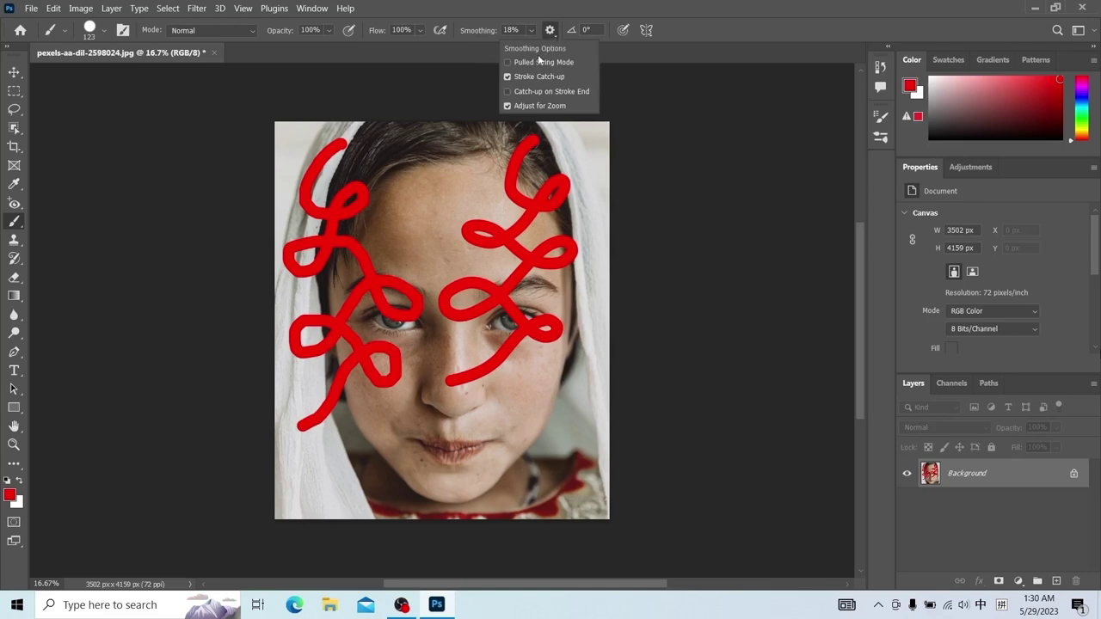
{"action": "left_click", "coordinate": [621, 35]}
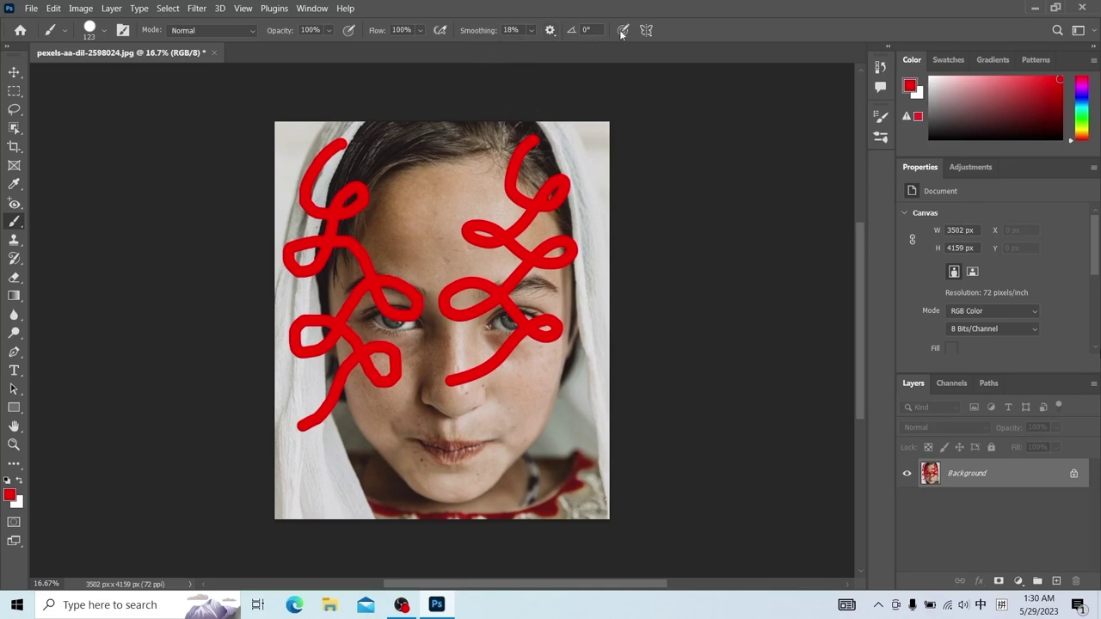
{"action": "key", "text": "shift"}
{"action": "left_click", "coordinate": [621, 34]}
Revert the portrait to its opened state through the history to remove the looping strokes.
{"action": "left_click", "coordinate": [879, 67]}
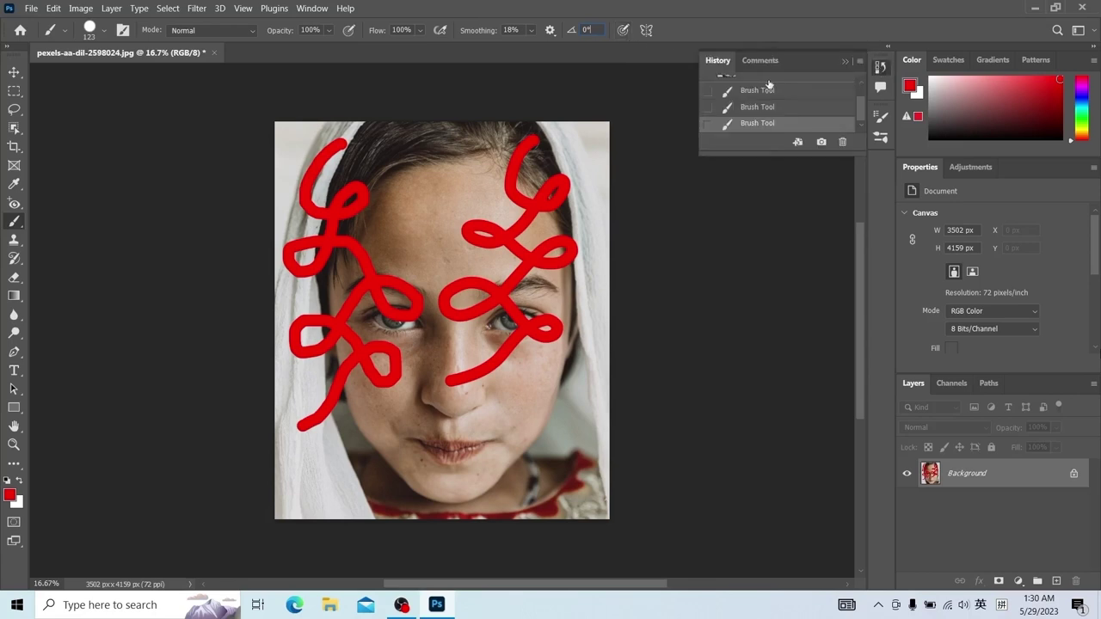
{"action": "left_click", "coordinate": [727, 86]}
{"action": "left_click", "coordinate": [647, 30]}
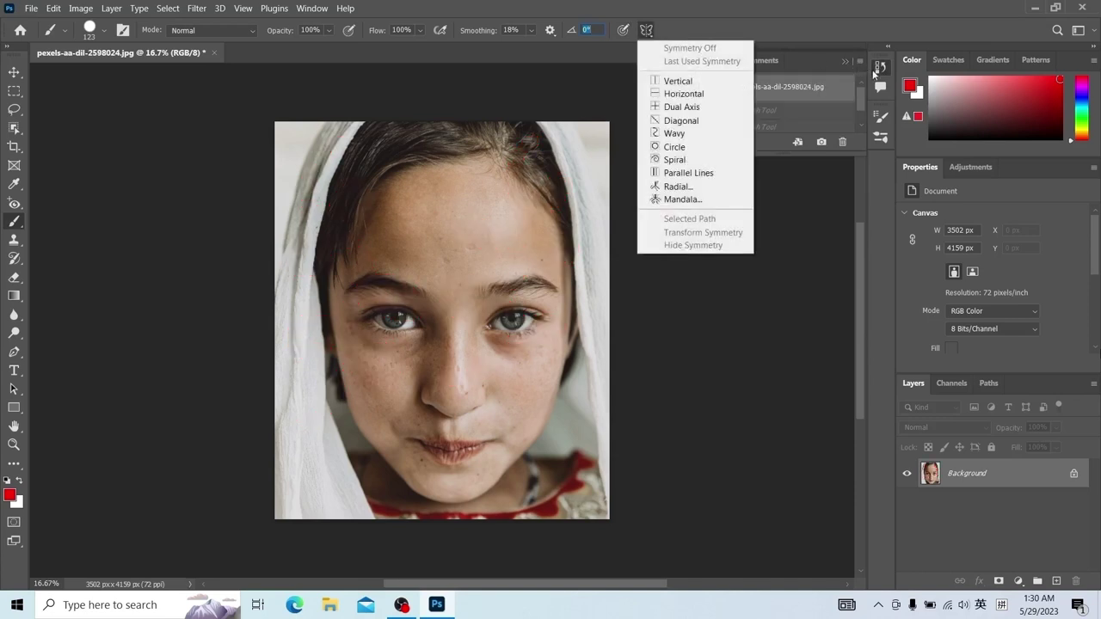
{"action": "left_click", "coordinate": [873, 73]}
Turn on vertical paint symmetry and move its axis to the middle of the nose.
{"action": "left_click", "coordinate": [647, 30]}
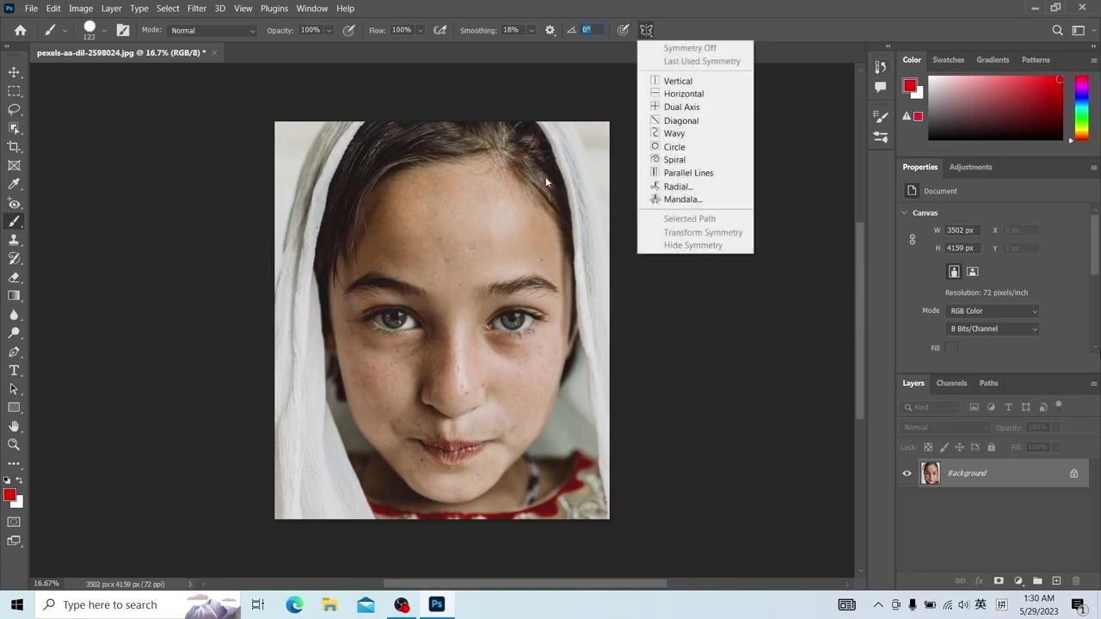
{"action": "left_click", "coordinate": [678, 81]}
{"action": "left_click_drag", "start_coordinate": [442, 321], "coordinate": [469, 321]}
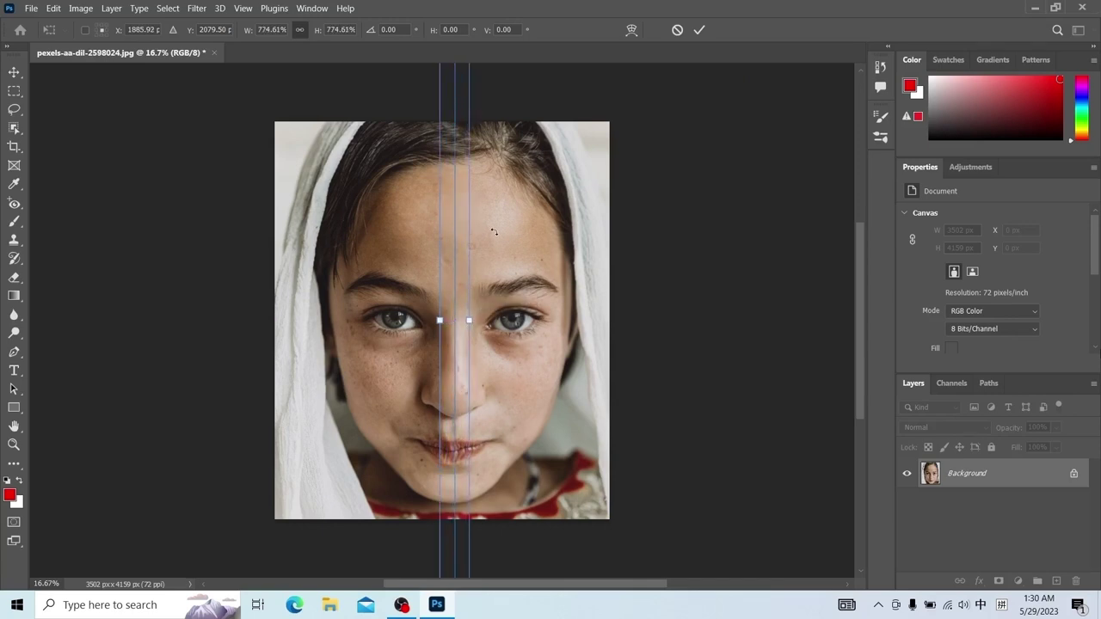
{"action": "key", "text": "Return"}
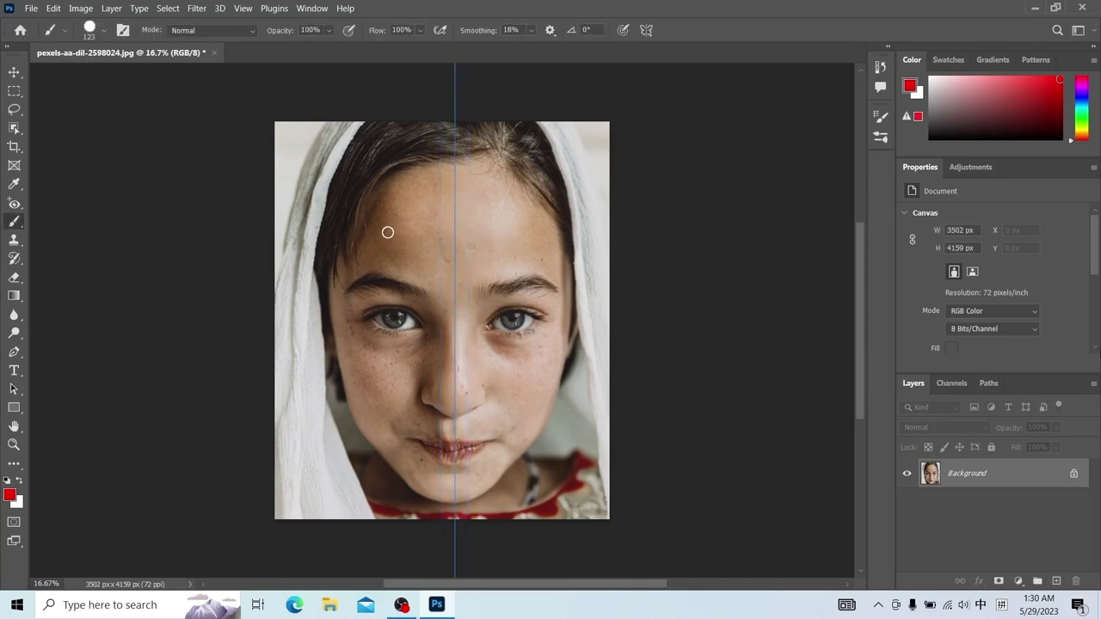
Set the brush size to 32 px and trace the eyebrow, eye, nose and lips on one side of the symmetry axis.
{"action": "left_click", "coordinate": [102, 35]}
{"action": "left_click_drag", "start_coordinate": [88, 86], "coordinate": [57, 89]}
{"action": "key", "text": "Return"}
{"action": "mouse_move", "coordinate": [346, 289]}
{"action": "left_mouse_down"}
{"action": "mouse_move", "coordinate": [419, 290]}
{"action": "mouse_move", "coordinate": [378, 282]}
{"action": "left_mouse_up"}
{"action": "mouse_move", "coordinate": [363, 318]}
{"action": "left_mouse_down"}
{"action": "mouse_move", "coordinate": [423, 318]}
{"action": "mouse_move", "coordinate": [403, 324]}
{"action": "left_mouse_up"}
{"action": "left_click_drag", "start_coordinate": [418, 397], "coordinate": [455, 421]}
{"action": "mouse_move", "coordinate": [418, 441]}
{"action": "left_mouse_down"}
{"action": "mouse_move", "coordinate": [455, 445]}
{"action": "mouse_move", "coordinate": [456, 461]}
{"action": "left_mouse_up"}
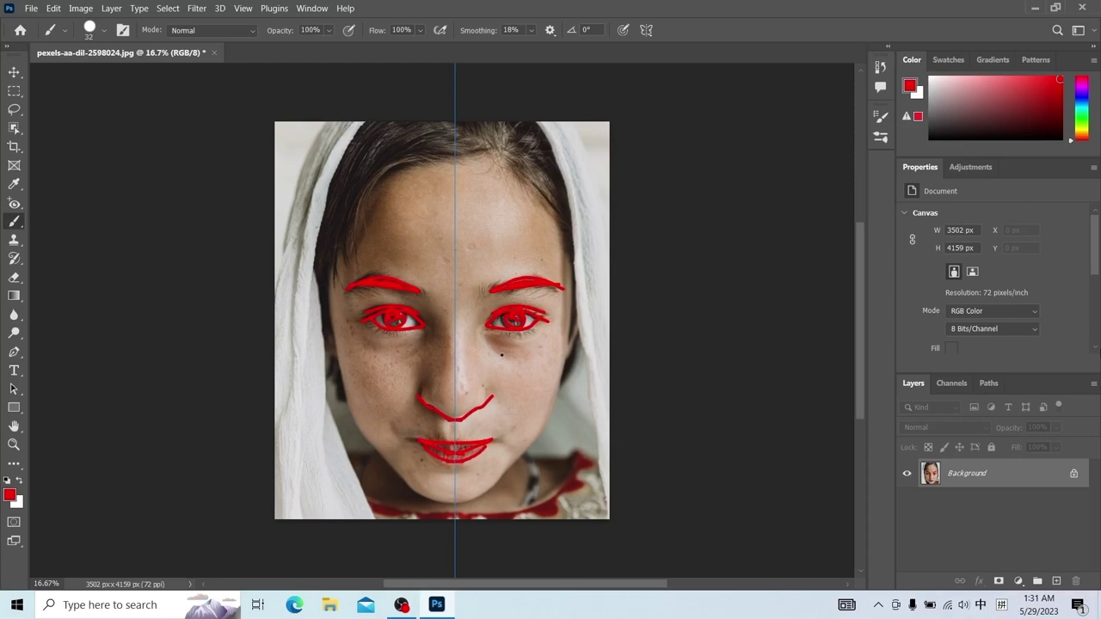
Switch to horizontal paint symmetry with the axis at eye level and paint several mirrored strokes across the face.
{"action": "left_click", "coordinate": [646, 30]}
{"action": "left_click", "coordinate": [671, 91]}
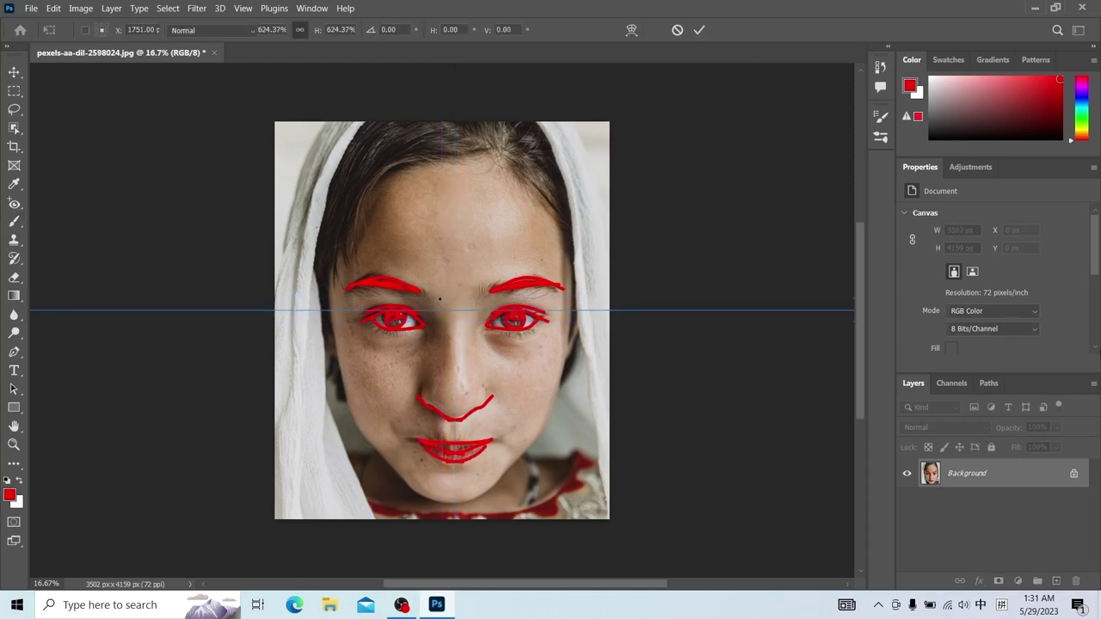
{"action": "key", "text": "Return"}
{"action": "left_click_drag", "start_coordinate": [296, 296], "coordinate": [392, 296]}
{"action": "mouse_move", "coordinate": [463, 211]}
{"action": "left_mouse_down"}
{"action": "mouse_move", "coordinate": [432, 308]}
{"action": "mouse_move", "coordinate": [496, 183]}
{"action": "mouse_move", "coordinate": [522, 257]}
{"action": "left_mouse_up"}
{"action": "mouse_move", "coordinate": [527, 292]}
{"action": "left_mouse_down"}
{"action": "mouse_move", "coordinate": [563, 308]}
{"action": "mouse_move", "coordinate": [566, 368]}
{"action": "left_mouse_up"}
Turn paint symmetry off and revert the portrait to its opened state through the history.
{"action": "left_click", "coordinate": [646, 30]}
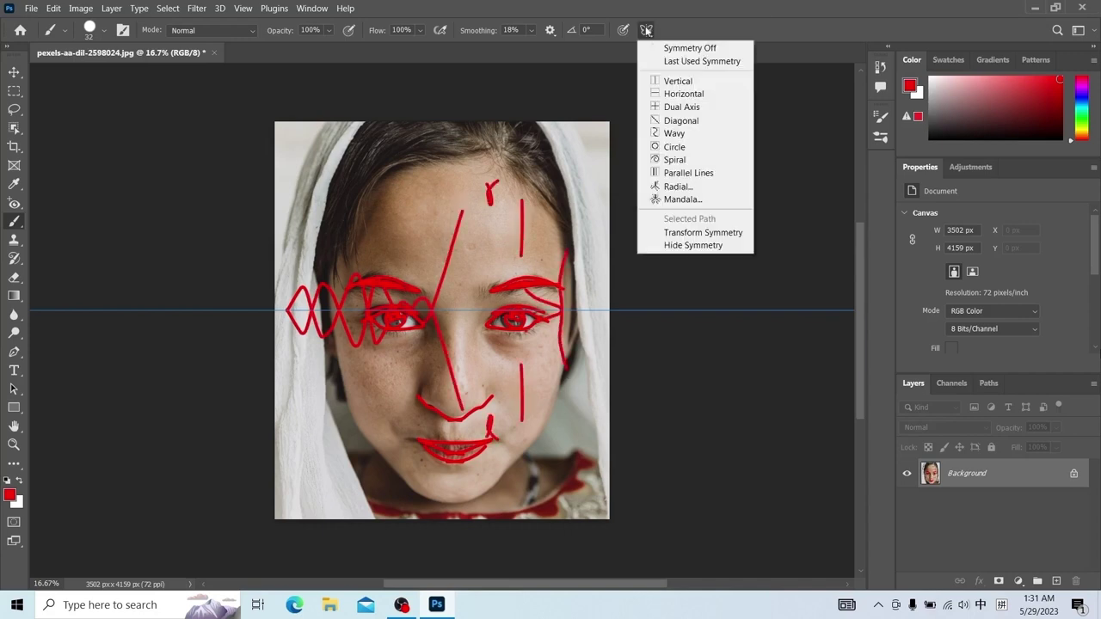
{"action": "left_click", "coordinate": [669, 52]}
{"action": "key", "text": "v"}
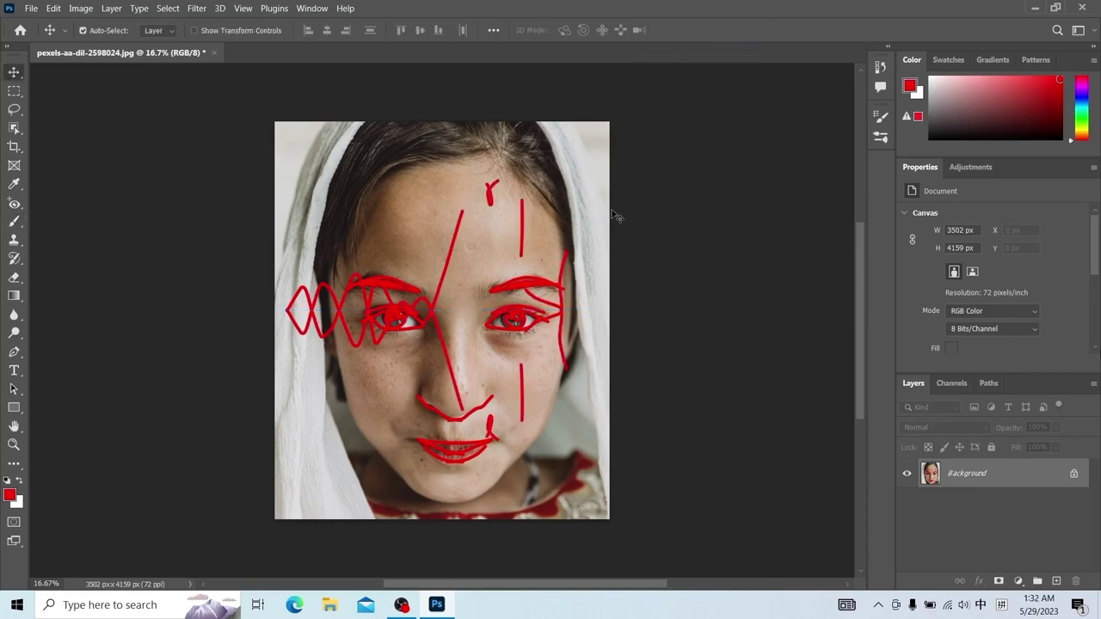
{"action": "left_click", "coordinate": [879, 67]}
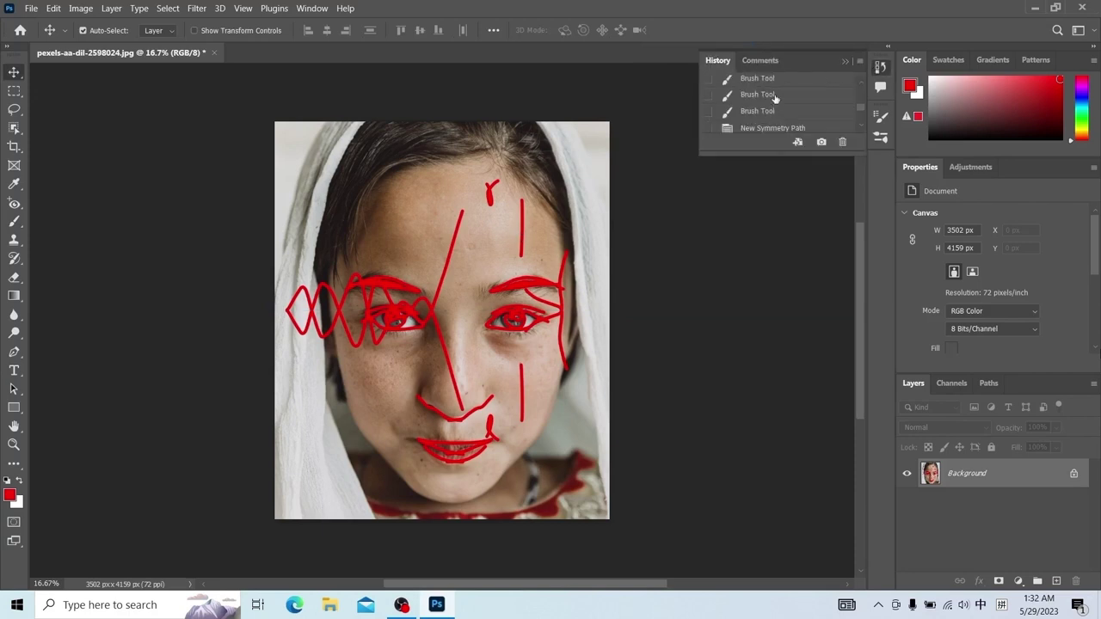
{"action": "left_click", "coordinate": [774, 89]}
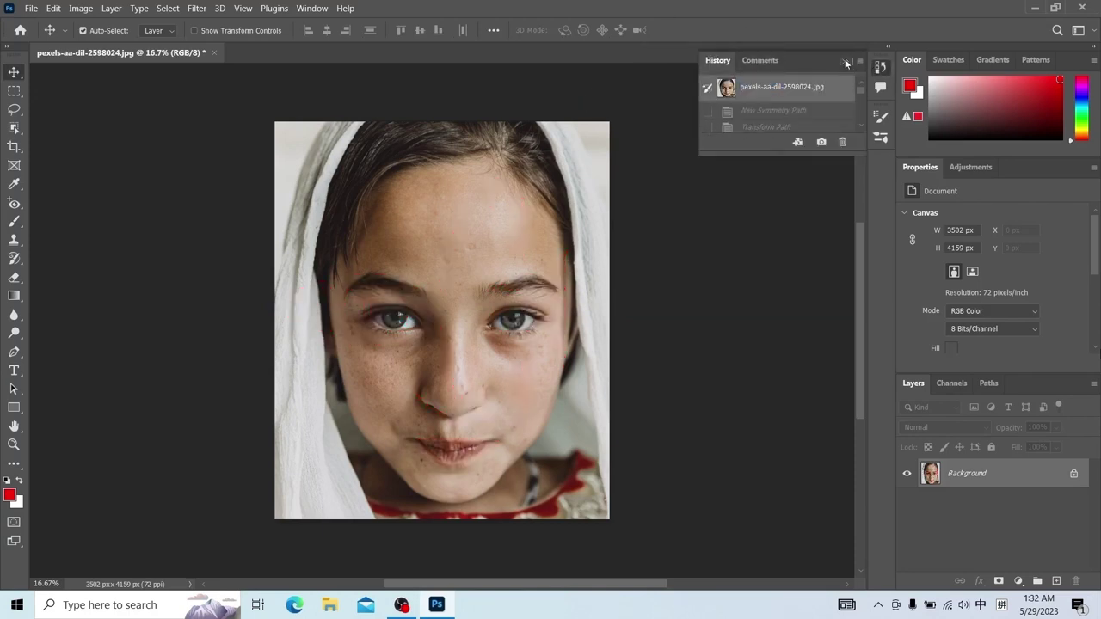
{"action": "left_click", "coordinate": [846, 61]}
With the Pencil Tool at 31 px, draw a red X on the forehead.
{"action": "key", "text": "b"}
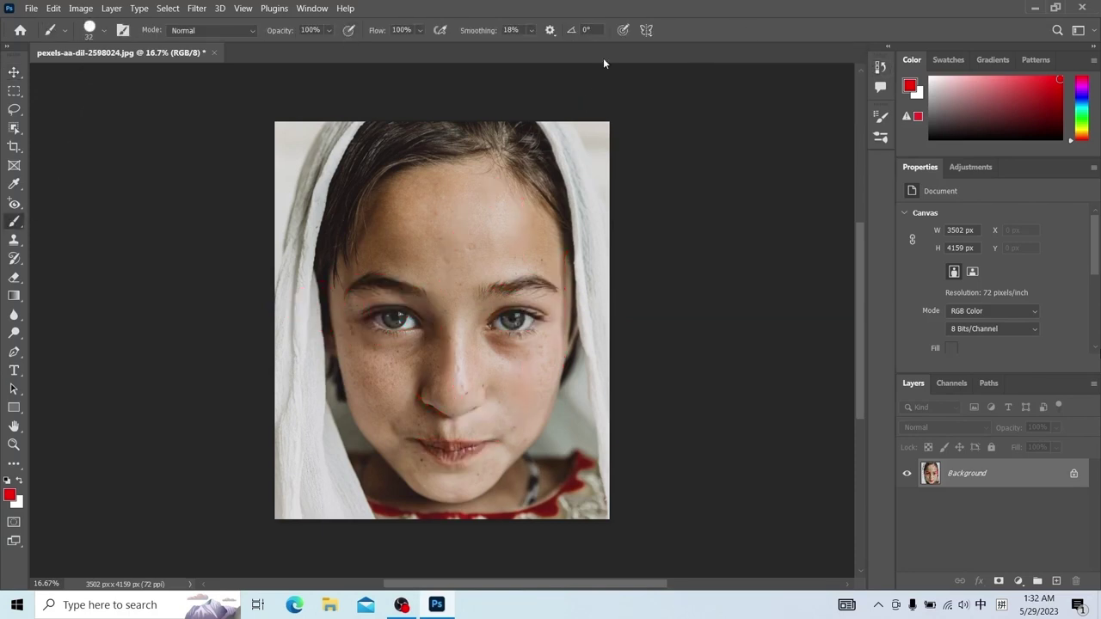
{"action": "right_click", "coordinate": [14, 220]}
{"action": "left_click", "coordinate": [62, 233]}
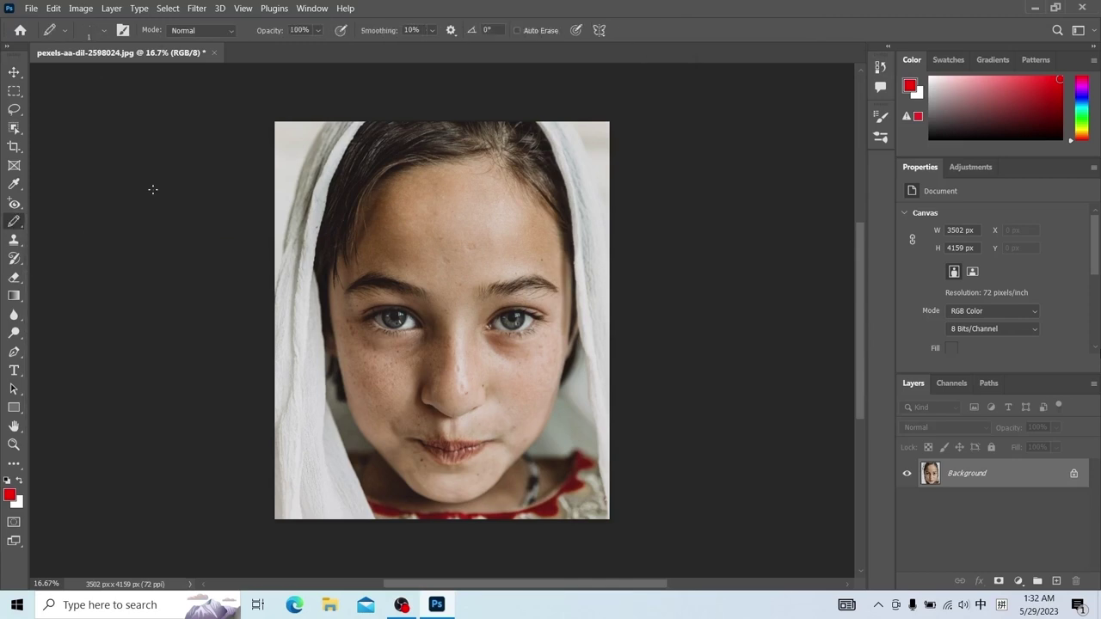
{"action": "left_click", "coordinate": [103, 30]}
{"action": "left_click", "coordinate": [123, 30]}
{"action": "left_click", "coordinate": [123, 30]}
{"action": "left_click", "coordinate": [104, 30]}
{"action": "left_click_drag", "start_coordinate": [83, 76], "coordinate": [94, 75]}
{"action": "mouse_move", "coordinate": [436, 191]}
{"action": "left_mouse_down"}
{"action": "mouse_move", "coordinate": [457, 241]}
{"action": "mouse_move", "coordinate": [471, 243]}
{"action": "left_mouse_up"}
{"action": "left_click_drag", "start_coordinate": [481, 191], "coordinate": [432, 246]}
{"action": "left_click", "coordinate": [103, 30]}
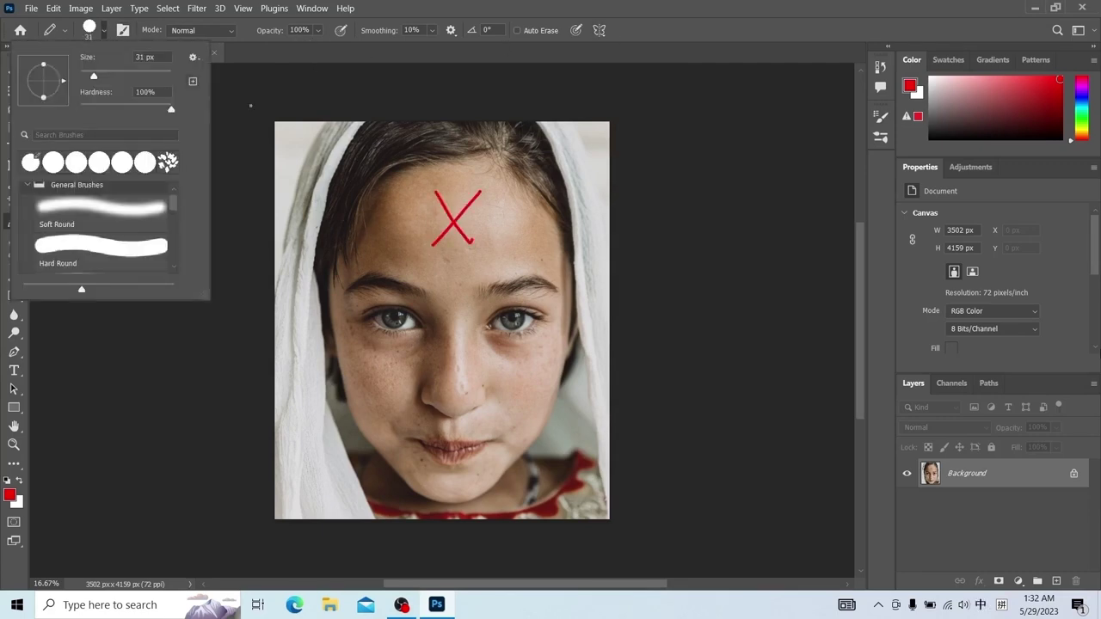
{"action": "left_click", "coordinate": [258, 123]}
Choose the Color Replacement Tool and undo the pencil X on the forehead.
{"action": "right_click", "coordinate": [12, 226]}
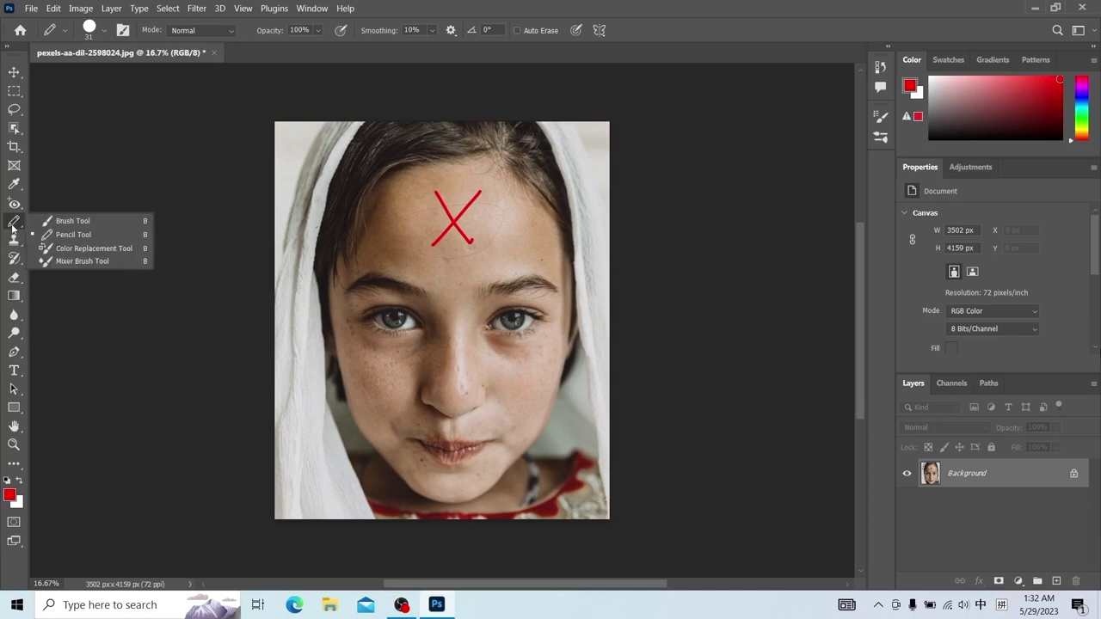
{"action": "left_click", "coordinate": [86, 246]}
{"action": "key", "text": "ctrl+z"}
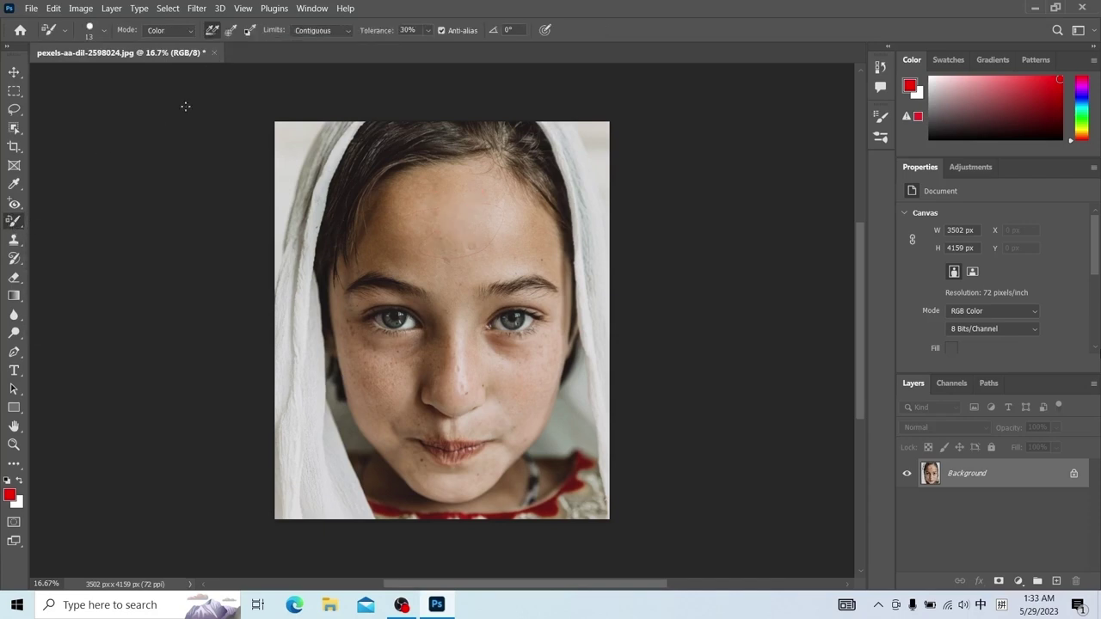
Close the portrait without saving its changes and open the recent file houses-1622066_1920.jpg.
{"action": "left_click", "coordinate": [215, 51]}
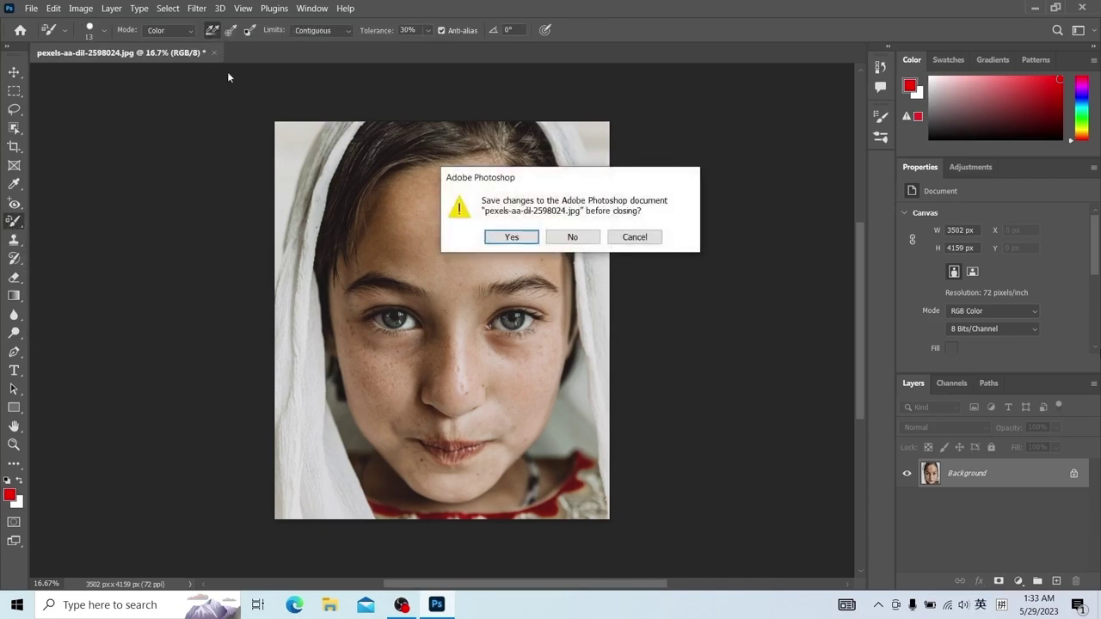
{"action": "left_click", "coordinate": [572, 237]}
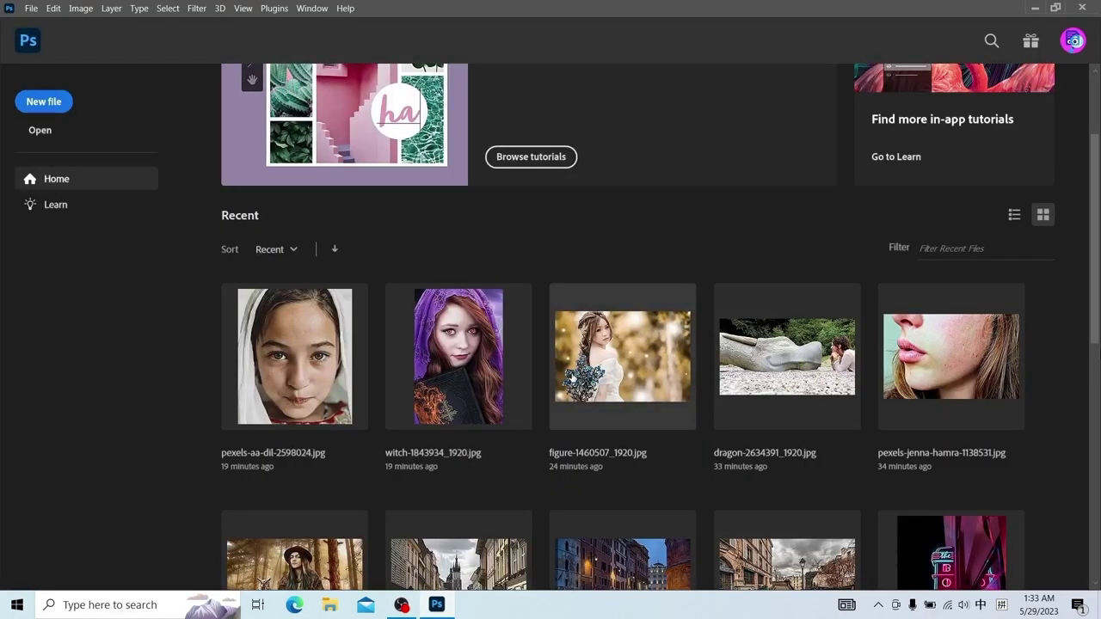
{"action": "scroll", "coordinate": [572, 378], "scroll_direction": "down", "scroll_amount": 3}
{"action": "scroll", "coordinate": [572, 378], "scroll_direction": "down", "scroll_amount": 3}
{"action": "left_click", "coordinate": [804, 440]}
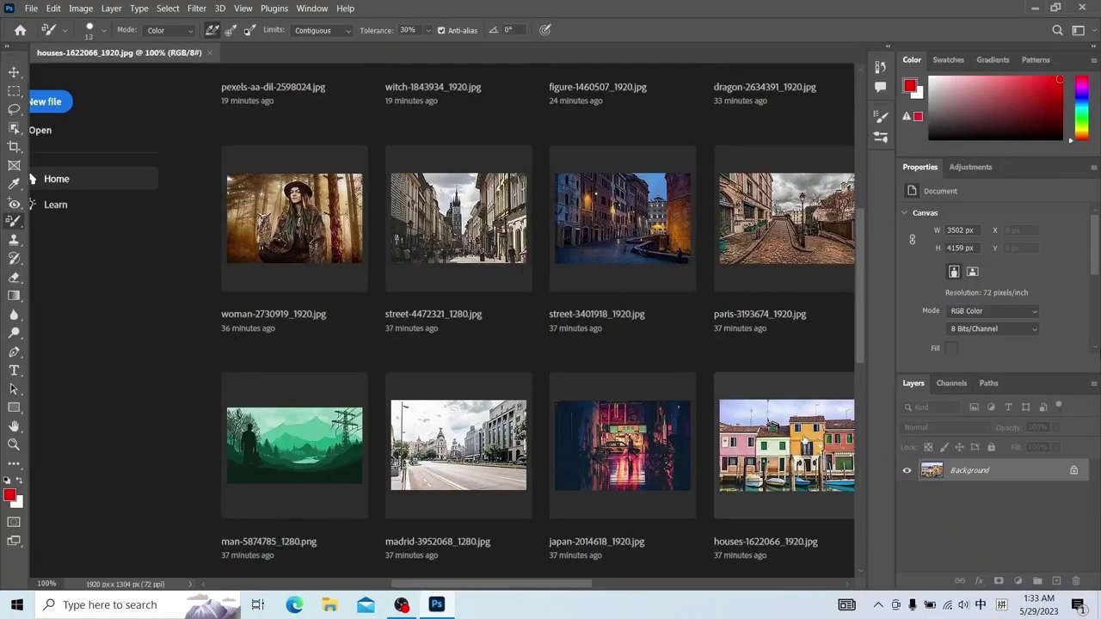
Set the Color Replacement brush to 50 px, sample the orange house wall, and recolor the green house's right window.
{"action": "left_click", "coordinate": [188, 31]}
{"action": "left_click", "coordinate": [192, 36]}
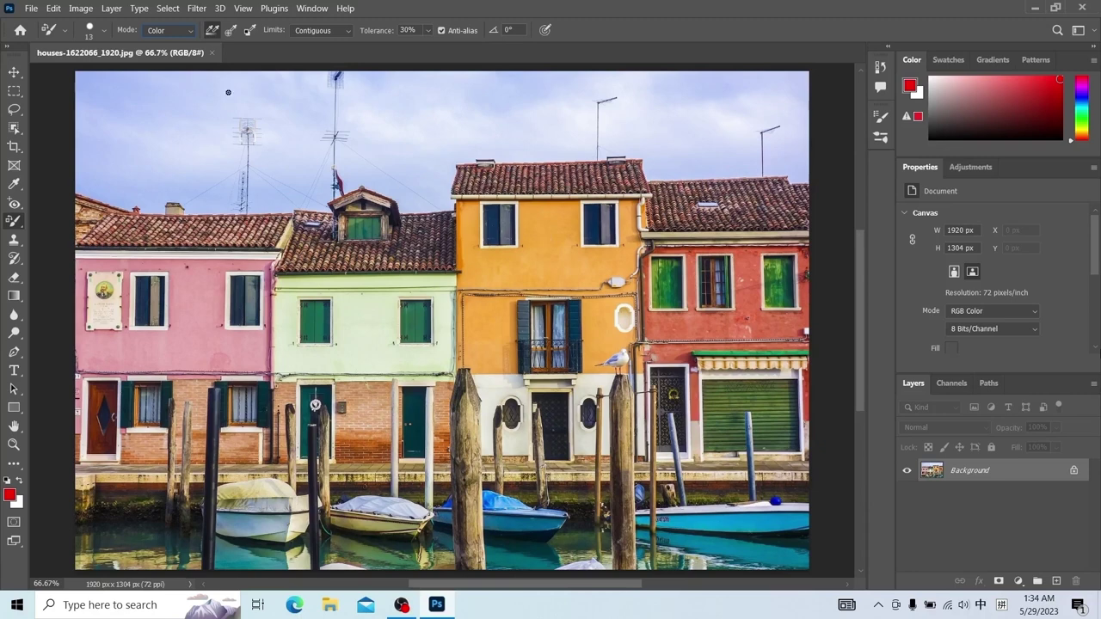
{"action": "left_click", "coordinate": [103, 33]}
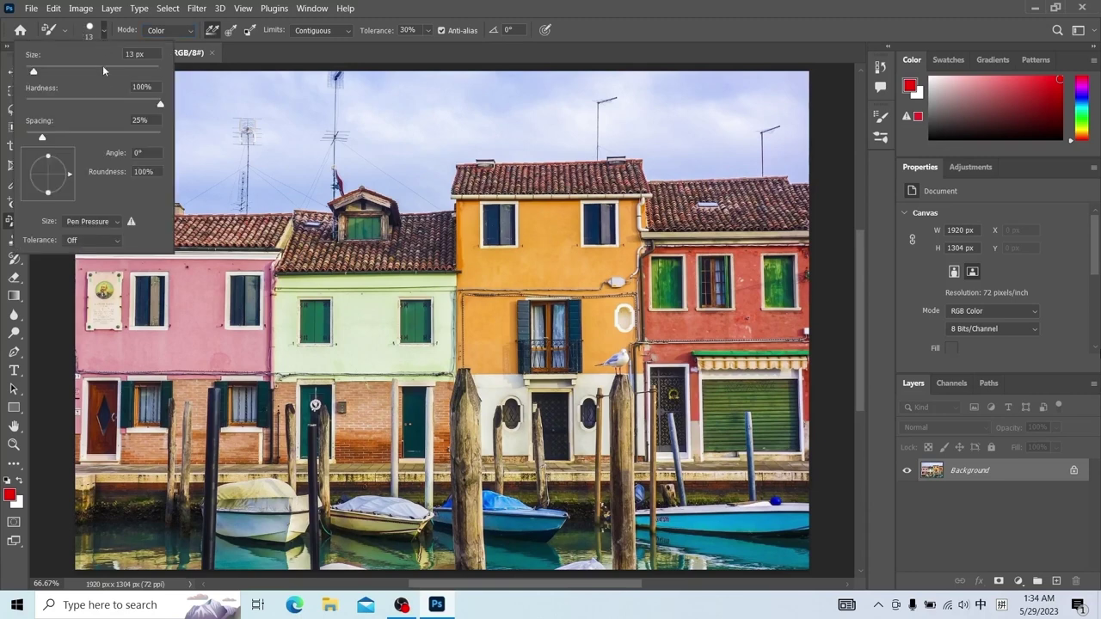
{"action": "left_click_drag", "start_coordinate": [49, 75], "coordinate": [58, 69]}
{"action": "left_click", "coordinate": [103, 33]}
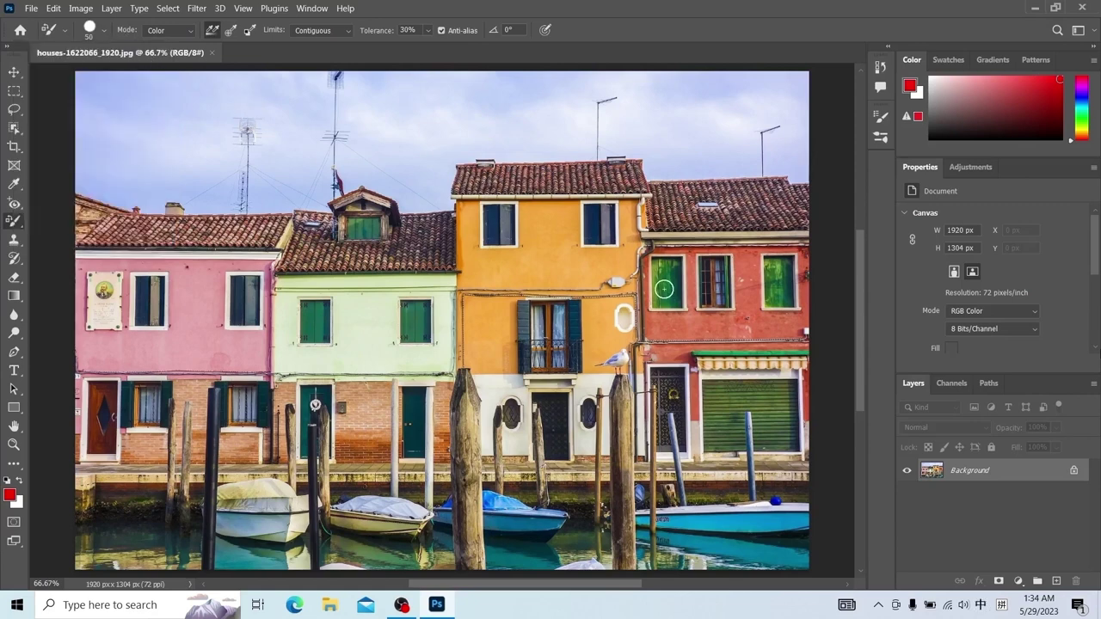
{"action": "left_click", "coordinate": [551, 236], "text": "alt"}
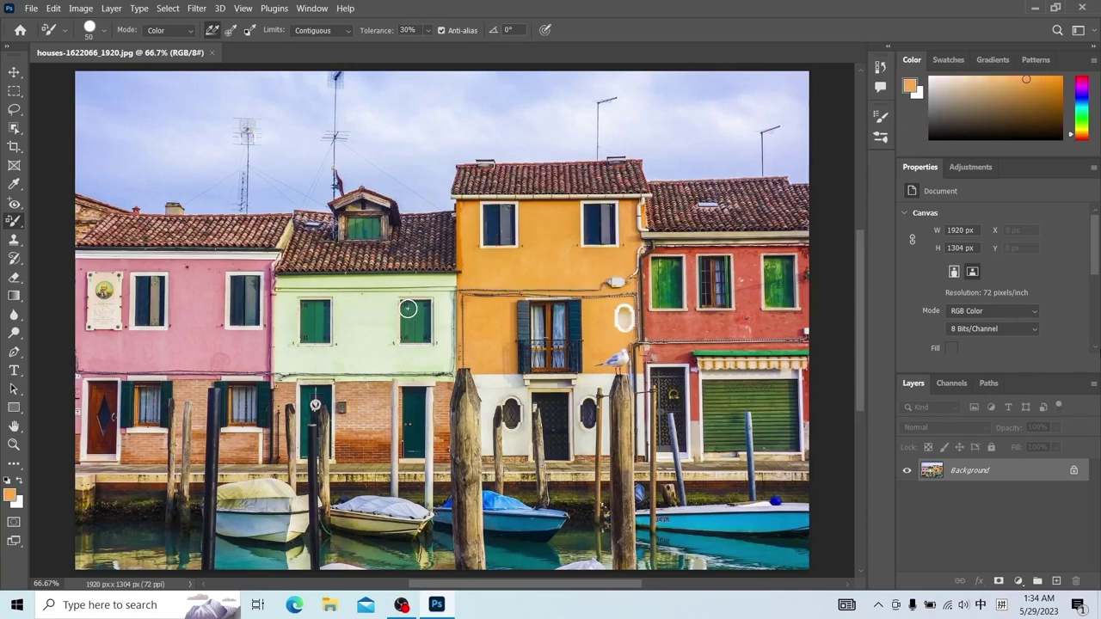
{"action": "mouse_move", "coordinate": [407, 307]}
{"action": "left_mouse_down"}
{"action": "mouse_move", "coordinate": [425, 340]}
{"action": "mouse_move", "coordinate": [421, 304]}
{"action": "mouse_move", "coordinate": [414, 329]}
{"action": "mouse_move", "coordinate": [418, 317]}
{"action": "mouse_move", "coordinate": [295, 273]}
{"action": "mouse_move", "coordinate": [291, 296]}
{"action": "mouse_move", "coordinate": [415, 326]}
{"action": "left_mouse_up"}
Switch the Color Replacement mode to Hue and recolor the green house's left window.
{"action": "left_click", "coordinate": [185, 33]}
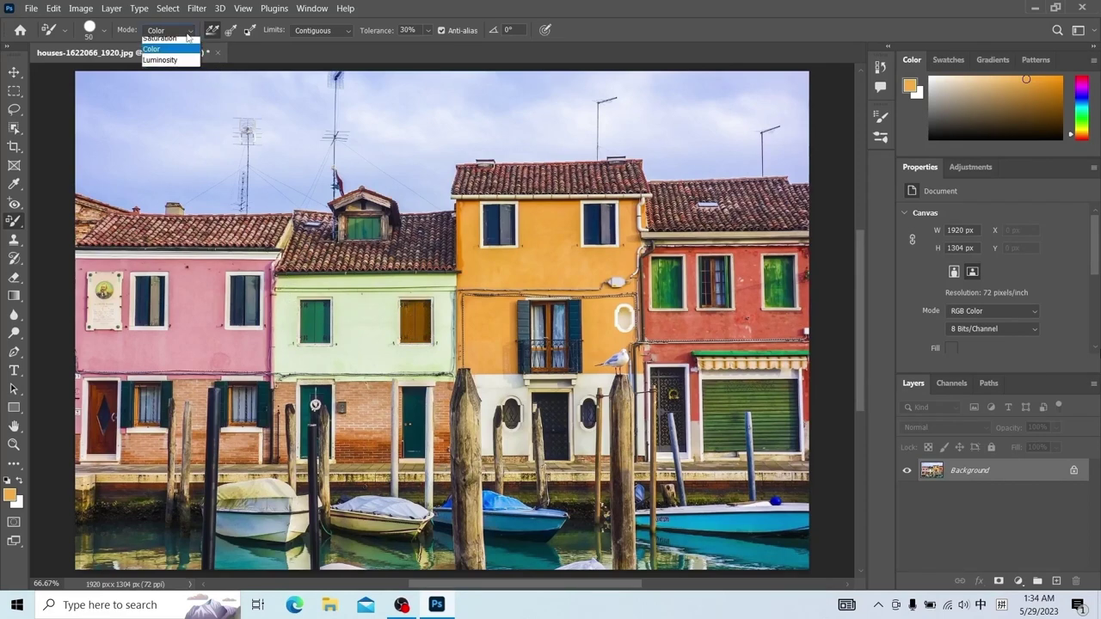
{"action": "left_click", "coordinate": [172, 43]}
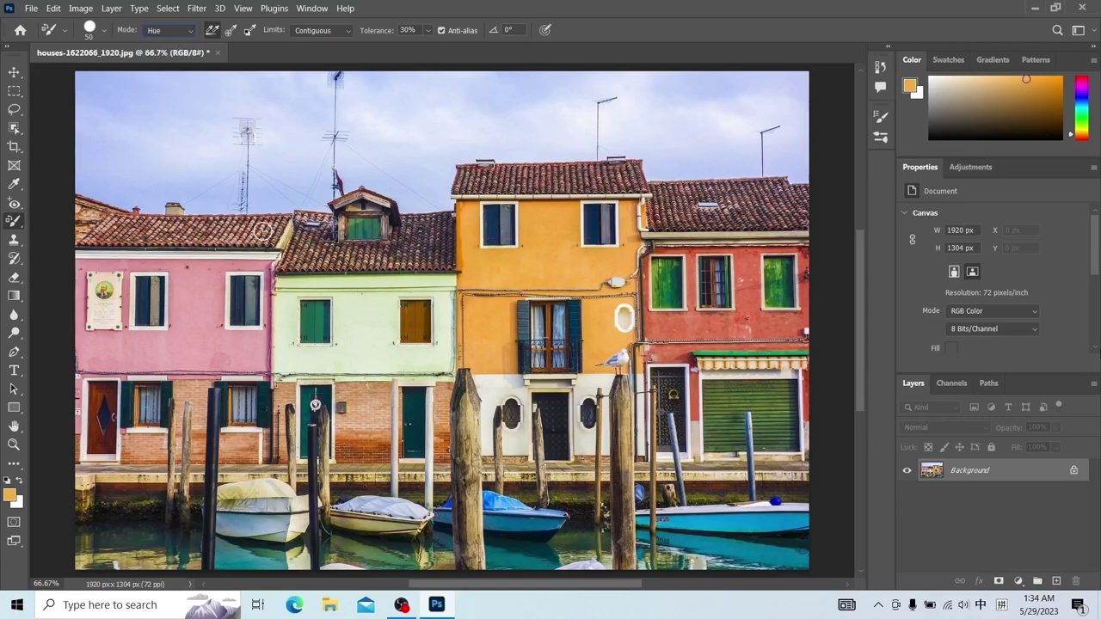
{"action": "mouse_move", "coordinate": [300, 304]}
{"action": "left_mouse_down"}
{"action": "mouse_move", "coordinate": [318, 337]}
{"action": "mouse_move", "coordinate": [327, 311]}
{"action": "mouse_move", "coordinate": [314, 320]}
{"action": "left_mouse_up"}
Switch the replacement mode to Saturation and paint over the green house's attic window.
{"action": "left_click", "coordinate": [187, 31]}
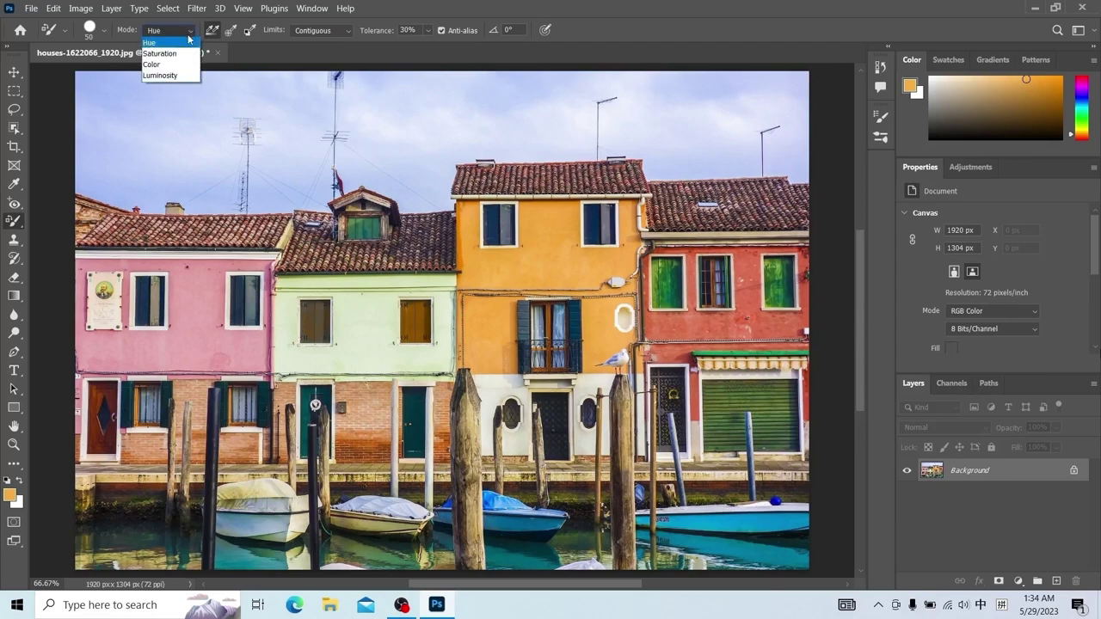
{"action": "left_click", "coordinate": [163, 53]}
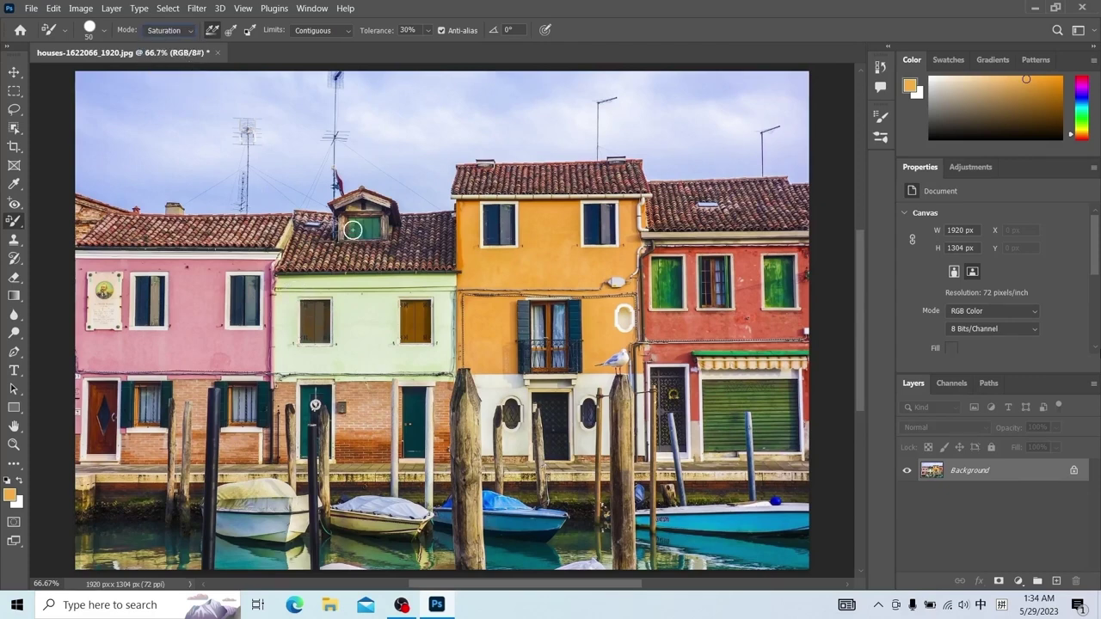
{"action": "left_click_drag", "start_coordinate": [360, 224], "coordinate": [353, 238]}
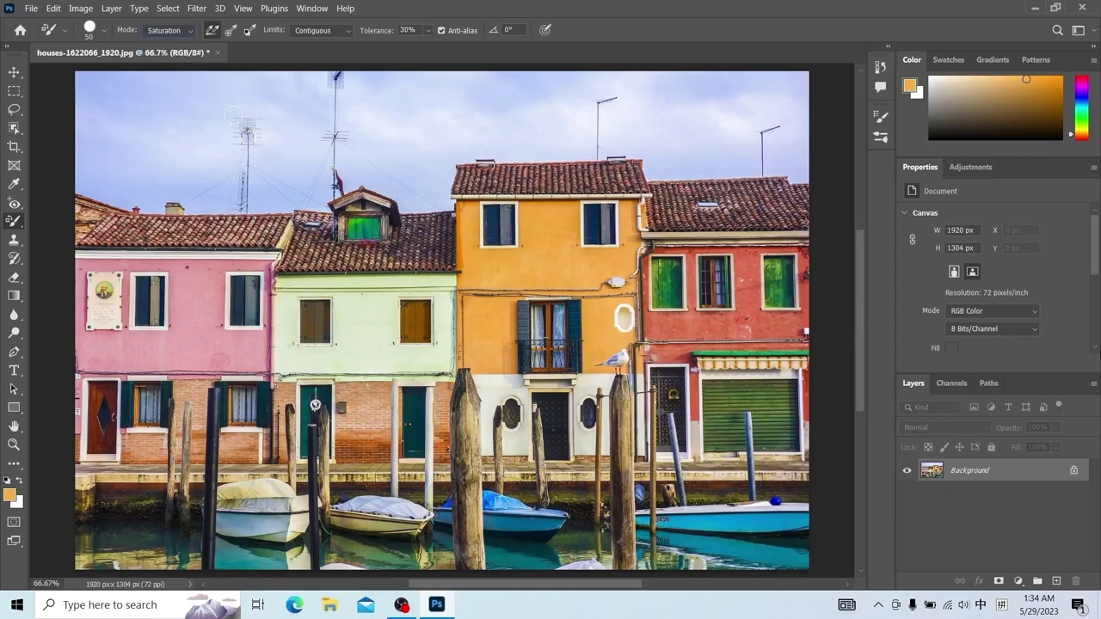
Switch the replacement mode to Luminosity and paint over the pink house's upper-left window.
{"action": "left_click", "coordinate": [191, 32]}
{"action": "left_click", "coordinate": [188, 77]}
{"action": "mouse_move", "coordinate": [172, 292]}
{"action": "left_mouse_down"}
{"action": "mouse_move", "coordinate": [157, 314]}
{"action": "mouse_move", "coordinate": [130, 324]}
{"action": "mouse_move", "coordinate": [143, 304]}
{"action": "mouse_move", "coordinate": [138, 282]}
{"action": "mouse_move", "coordinate": [157, 281]}
{"action": "mouse_move", "coordinate": [155, 318]}
{"action": "mouse_move", "coordinate": [150, 292]}
{"action": "left_mouse_up"}
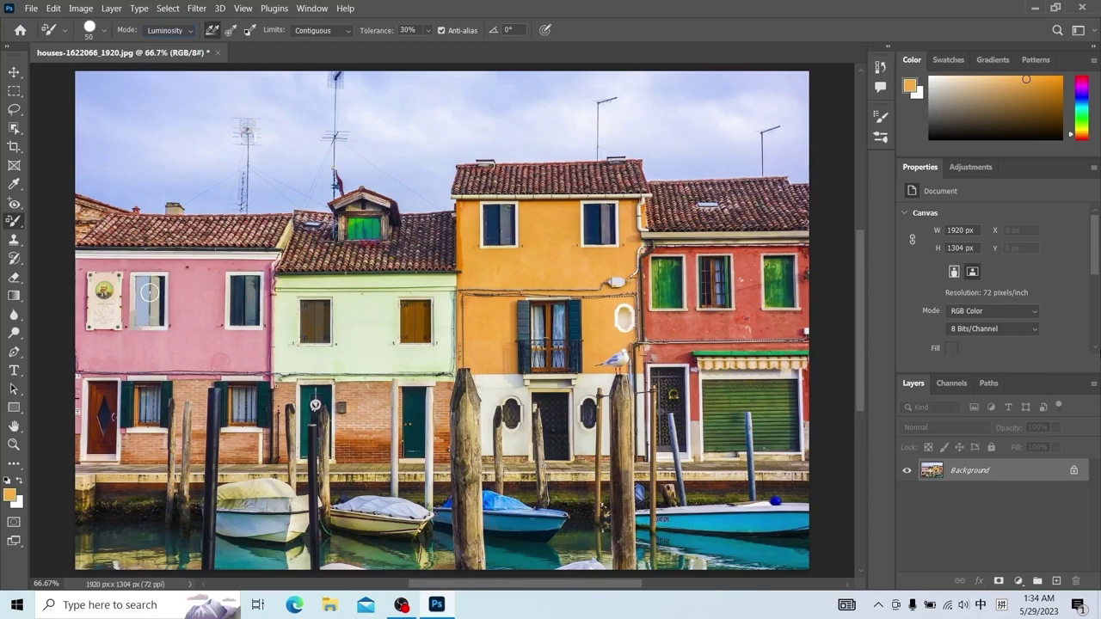
Set the replacement mode back to Color and examine the Limits options, keeping Contiguous.
{"action": "left_click", "coordinate": [188, 36]}
{"action": "left_click", "coordinate": [172, 66]}
{"action": "left_click", "coordinate": [348, 32]}
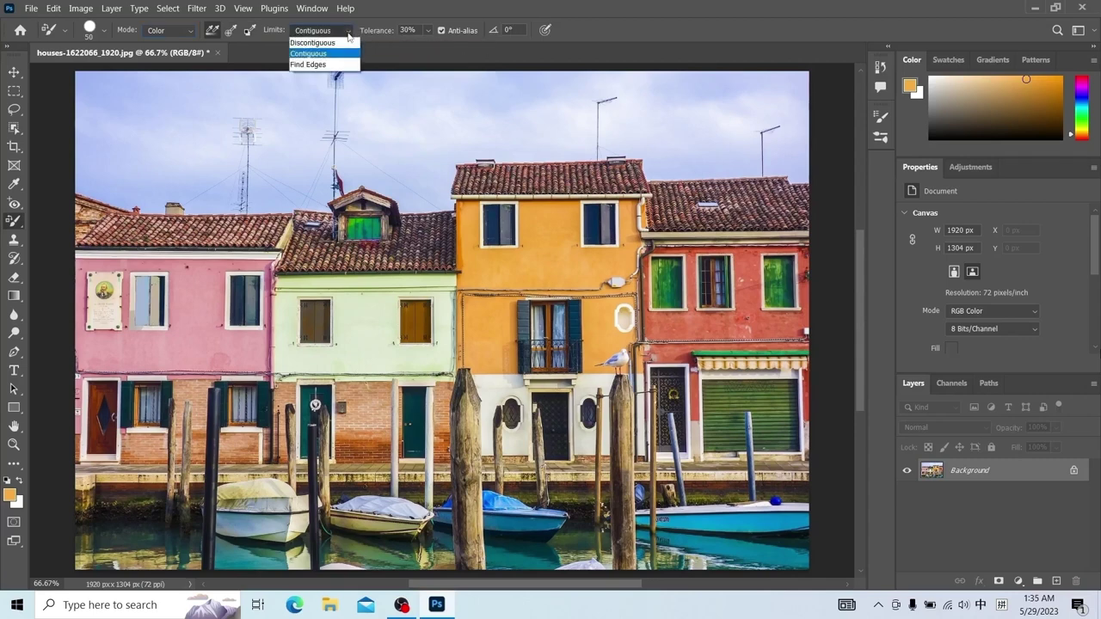
{"action": "left_click", "coordinate": [349, 33]}
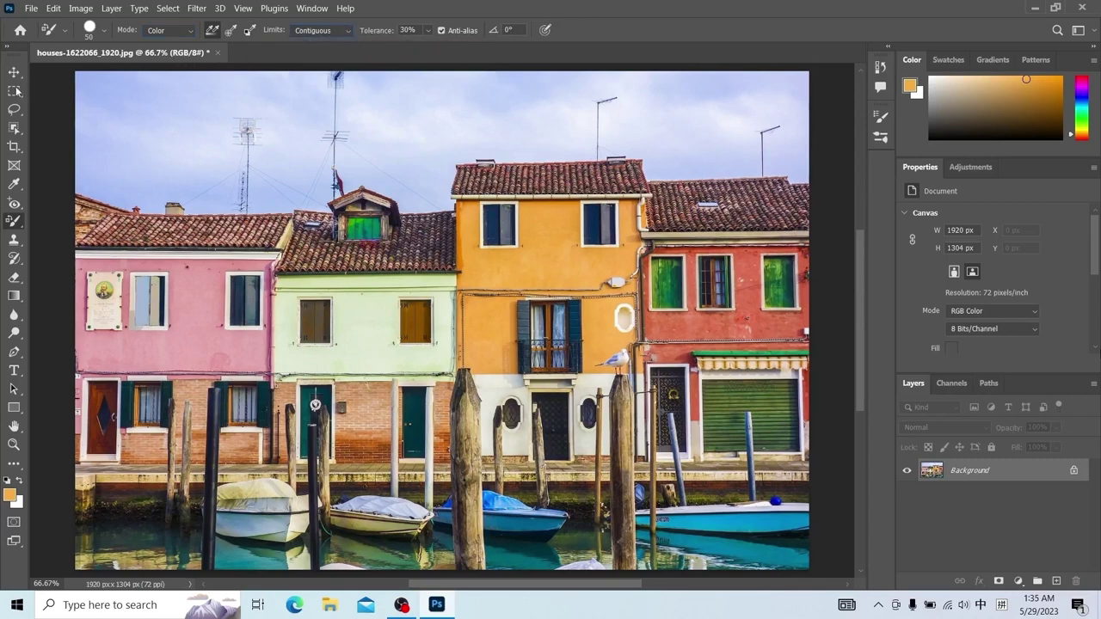
Switch to the Mixer Brush Tool, examine its brush presets and tip settings, and clean the brush.
{"action": "key", "text": "shift+b"}
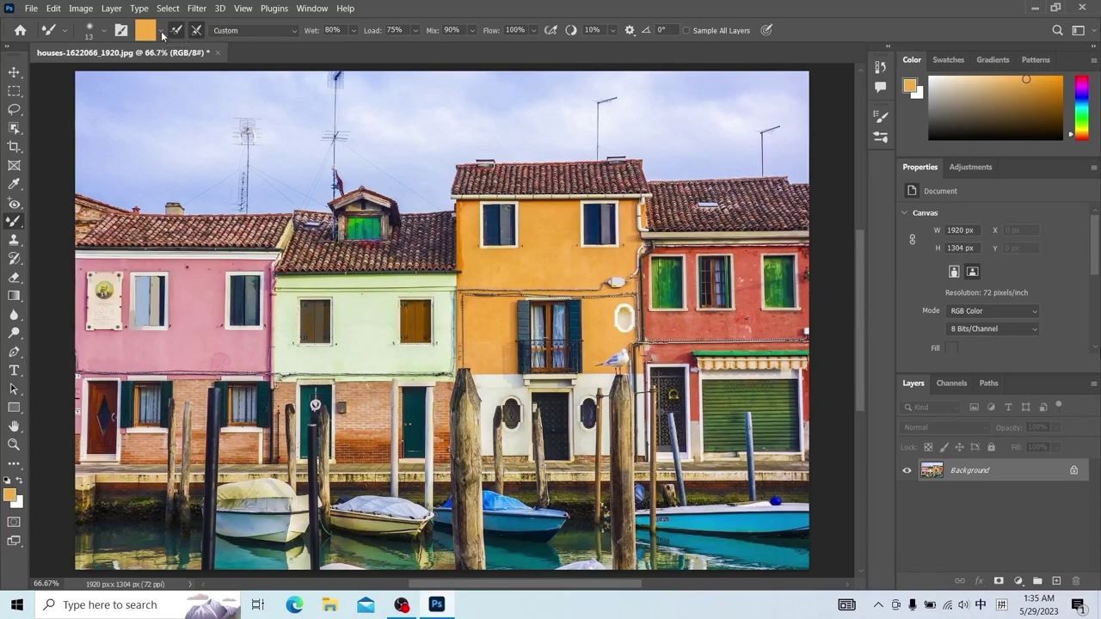
{"action": "left_click", "coordinate": [105, 35]}
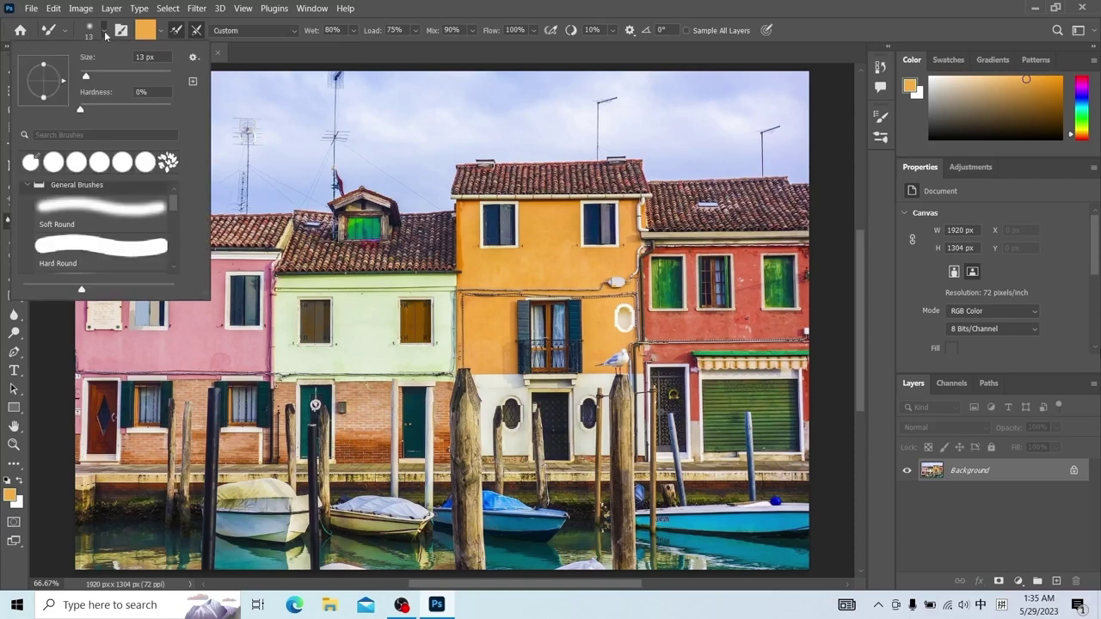
{"action": "left_click", "coordinate": [105, 35]}
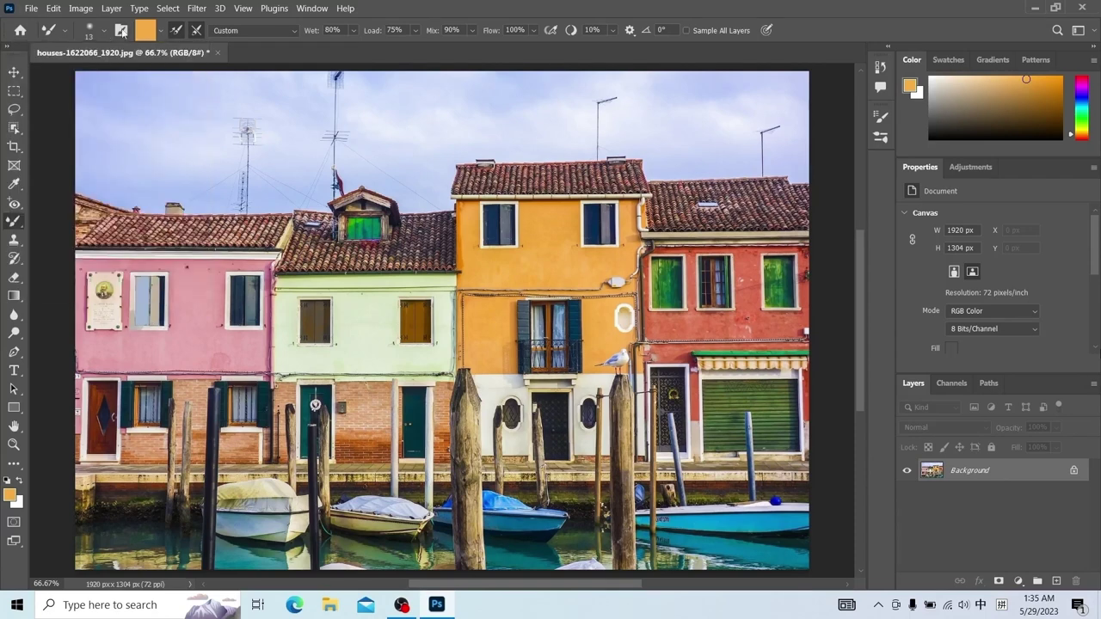
{"action": "left_click", "coordinate": [121, 30]}
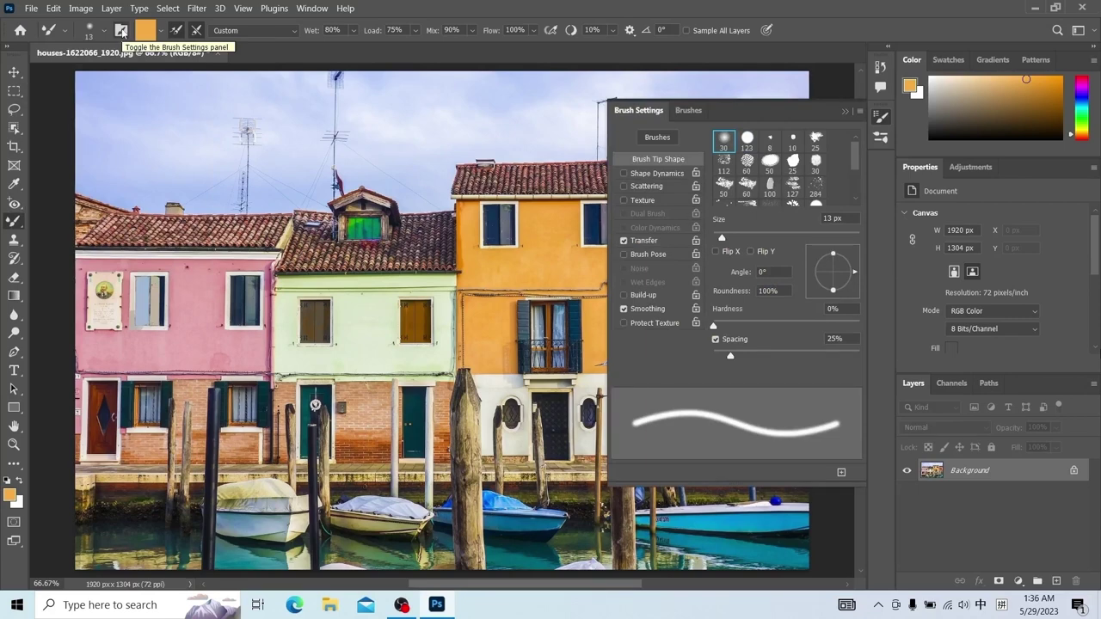
{"action": "left_click", "coordinate": [121, 30]}
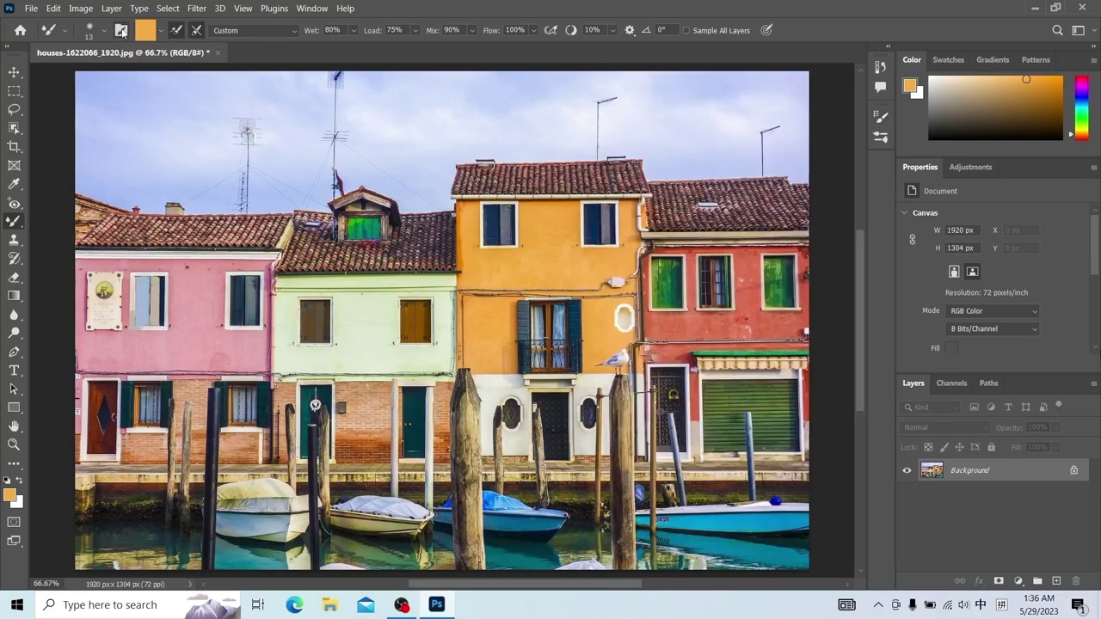
{"action": "left_click", "coordinate": [159, 32]}
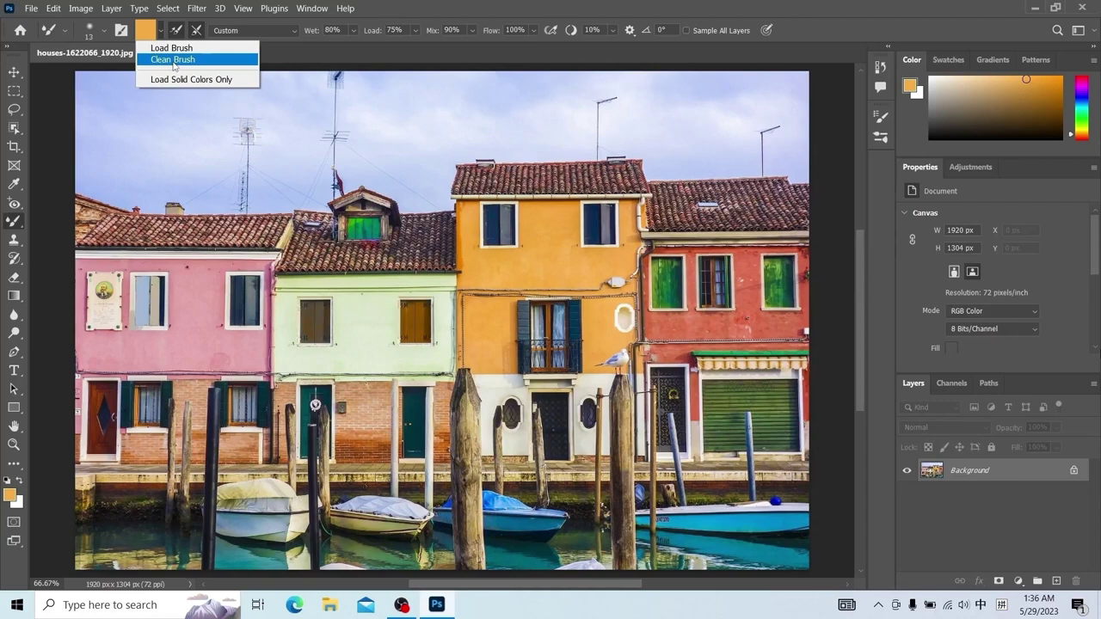
{"action": "left_click", "coordinate": [173, 59]}
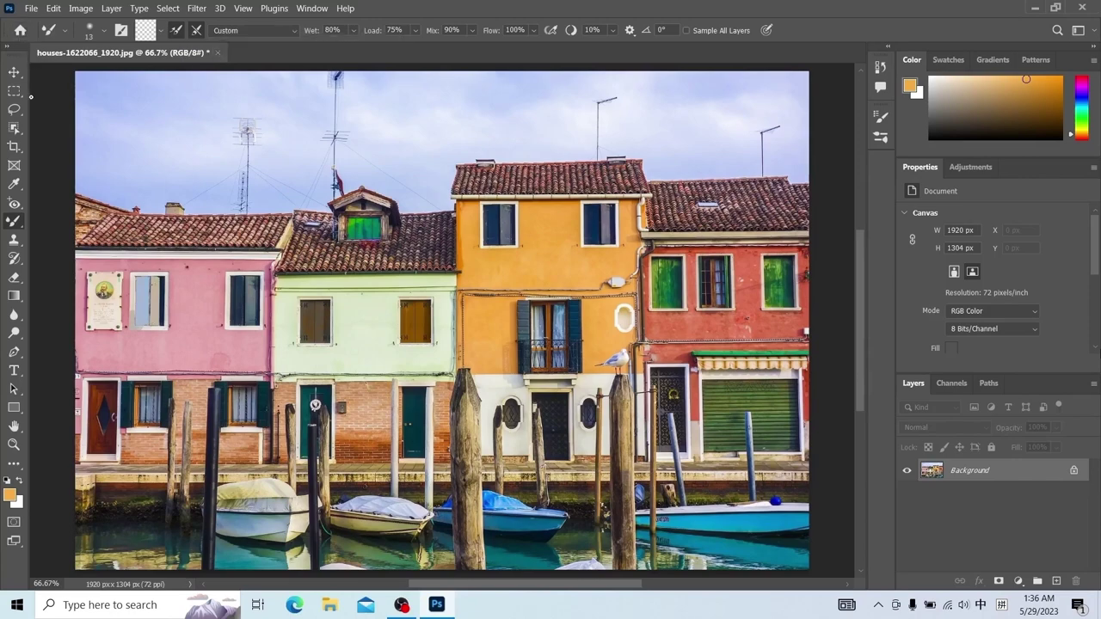
Create a new blank document 1920 px wide and 1080 px high at 72 ppi.
{"action": "left_click", "coordinate": [30, 8]}
{"action": "key", "text": "Escape"}
{"action": "key", "text": "ctrl+n"}
{"action": "left_click", "coordinate": [778, 160]}
{"action": "left_click", "coordinate": [778, 188]}
{"action": "type", "text": "1920"}
{"action": "key", "text": "Tab"}
{"action": "type", "text": "1080"}
{"action": "key", "text": "Tab"}
{"action": "type", "text": "72"}
{"action": "left_click", "coordinate": [787, 500]}
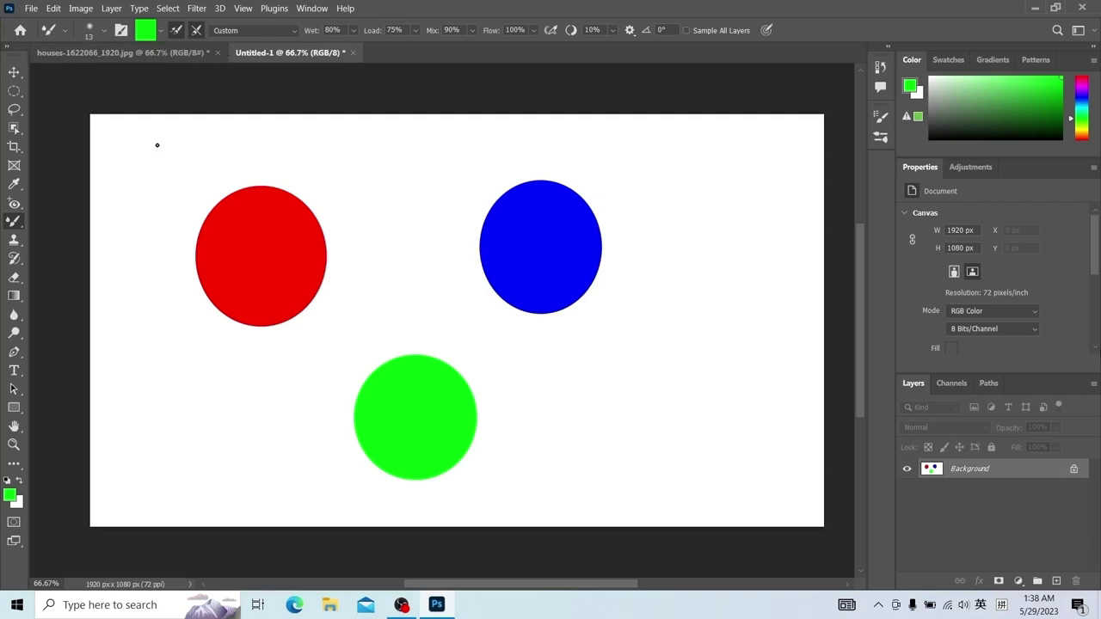
Set the Mixer Brush size to 51 px, turn off loading after each stroke, and clean the brush.
{"action": "left_click", "coordinate": [103, 30]}
{"action": "left_click_drag", "start_coordinate": [97, 75], "coordinate": [103, 75]}
{"action": "left_click", "coordinate": [222, 85]}
{"action": "left_click", "coordinate": [178, 32]}
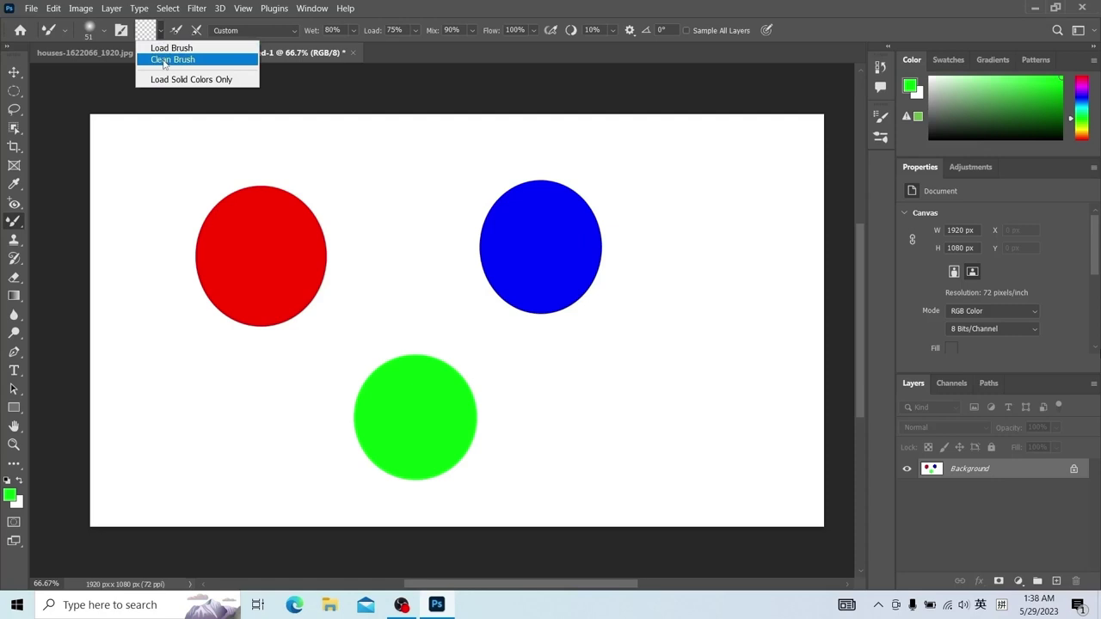
{"action": "left_click", "coordinate": [164, 61]}
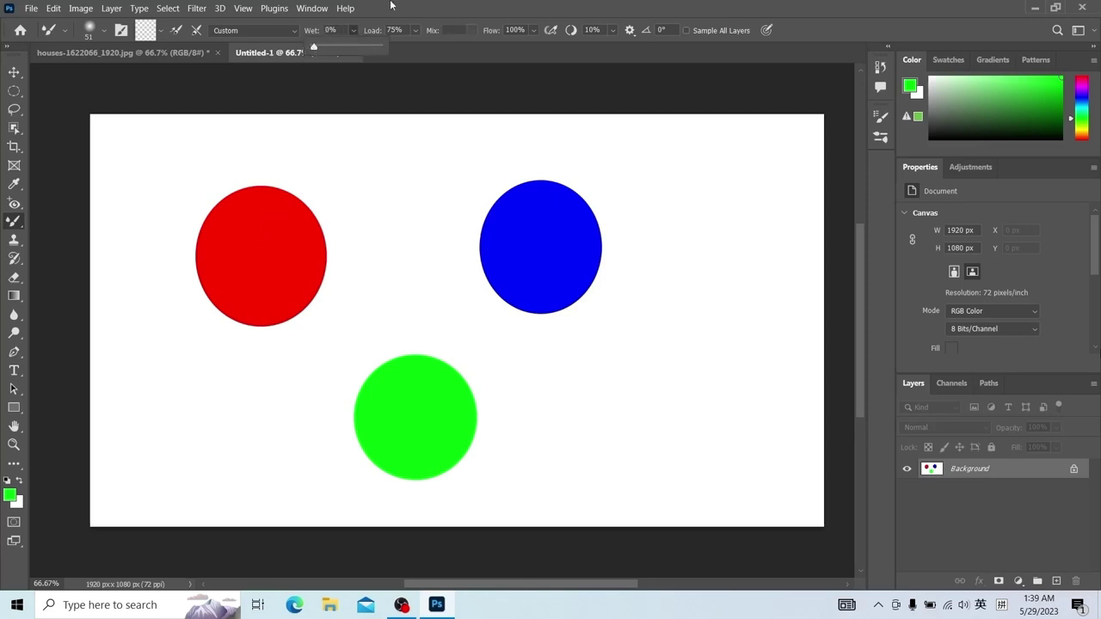
Try Wet at 0%, set it to 42%, and smear the red circle's lower-left edge onto the white canvas.
{"action": "left_click", "coordinate": [315, 44]}
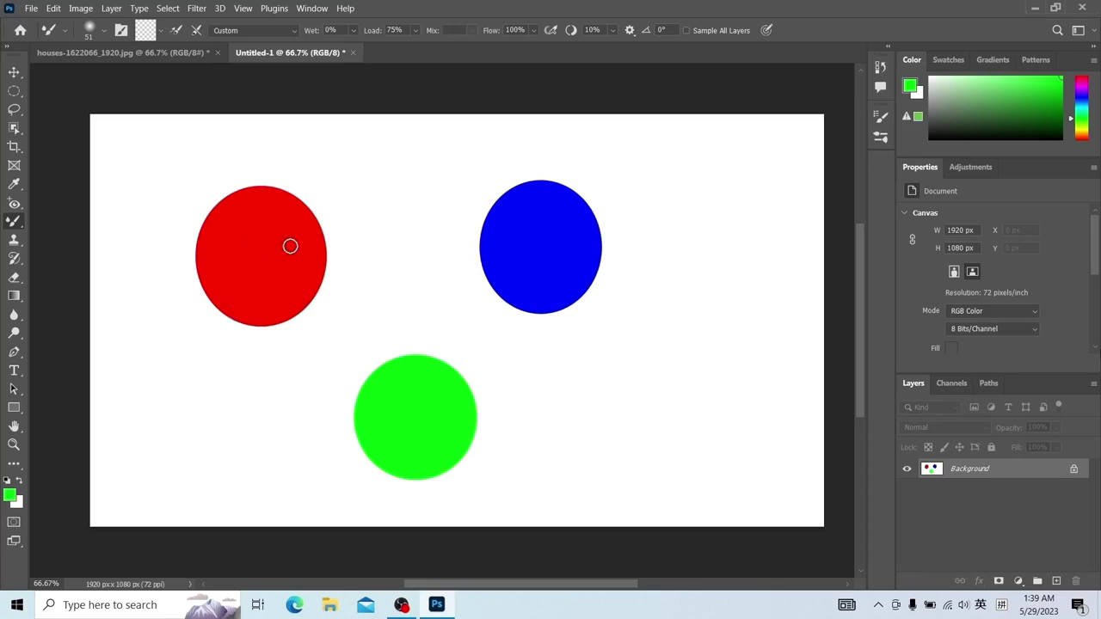
{"action": "left_click", "coordinate": [352, 31]}
{"action": "left_click_drag", "start_coordinate": [361, 47], "coordinate": [383, 50]}
{"action": "left_click_drag", "start_coordinate": [247, 276], "coordinate": [199, 359]}
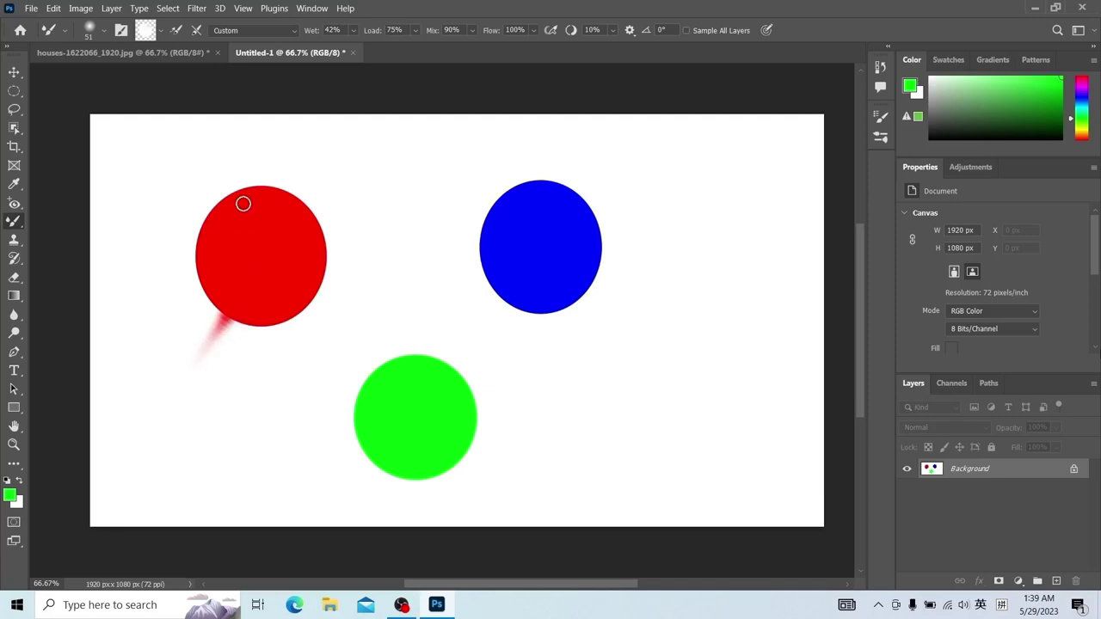
Reduce the spacing of the Mixer Brush tip in the brush settings.
{"action": "left_click", "coordinate": [121, 30]}
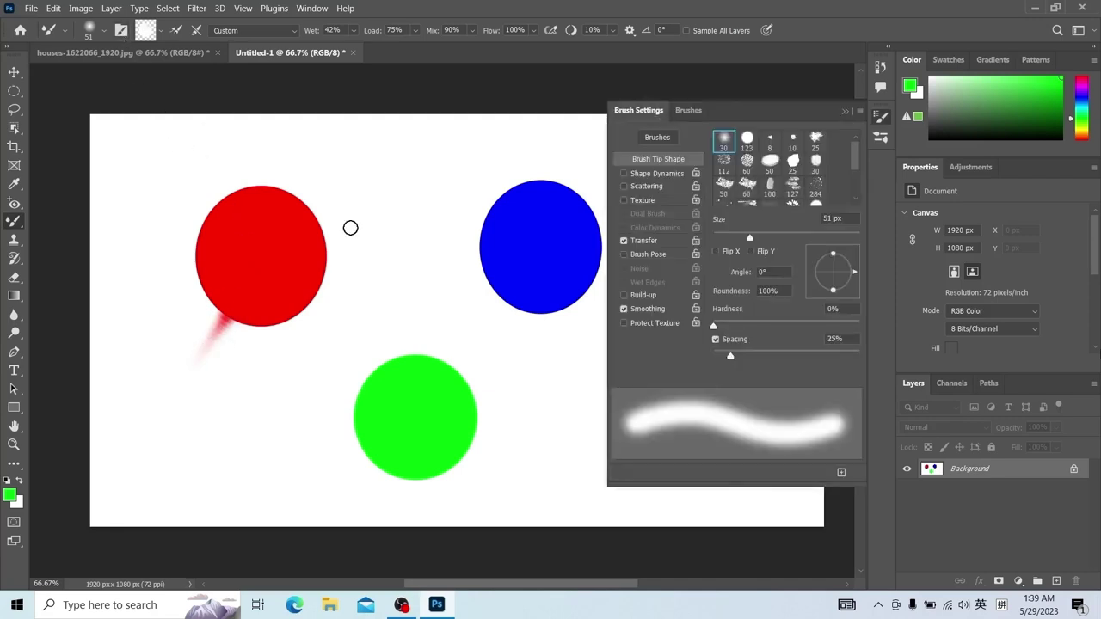
{"action": "left_click_drag", "start_coordinate": [718, 354], "coordinate": [714, 355]}
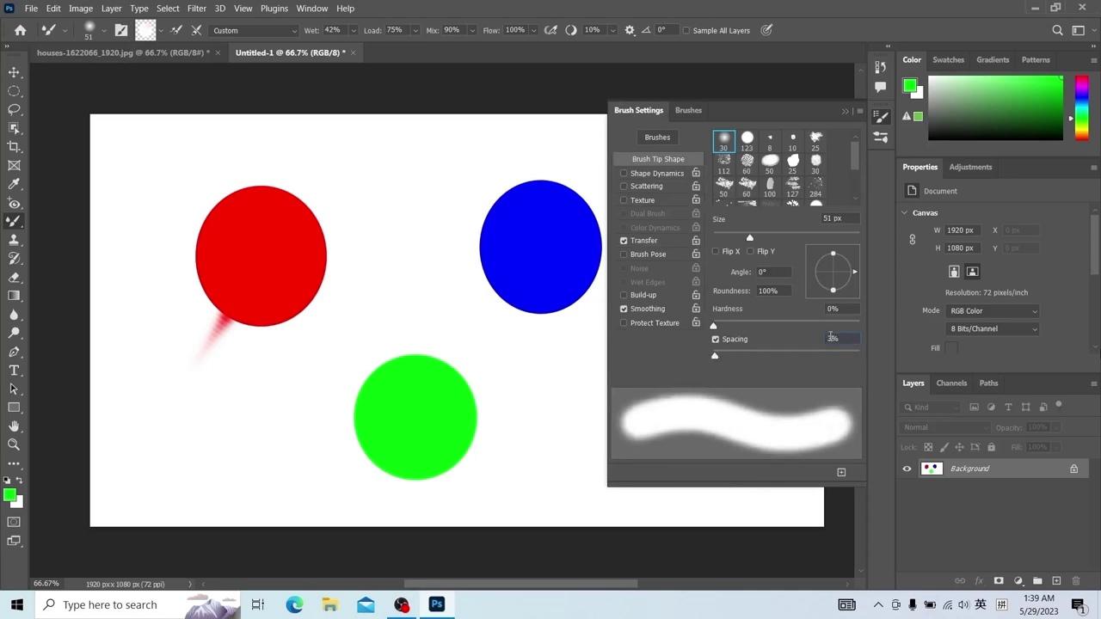
{"action": "left_click", "coordinate": [846, 111]}
Smear the red circle's left and lower-left edges outward onto the white canvas with several Mixer Brush strokes.
{"action": "left_click", "coordinate": [232, 274]}
{"action": "left_click_drag", "start_coordinate": [215, 280], "coordinate": [148, 312]}
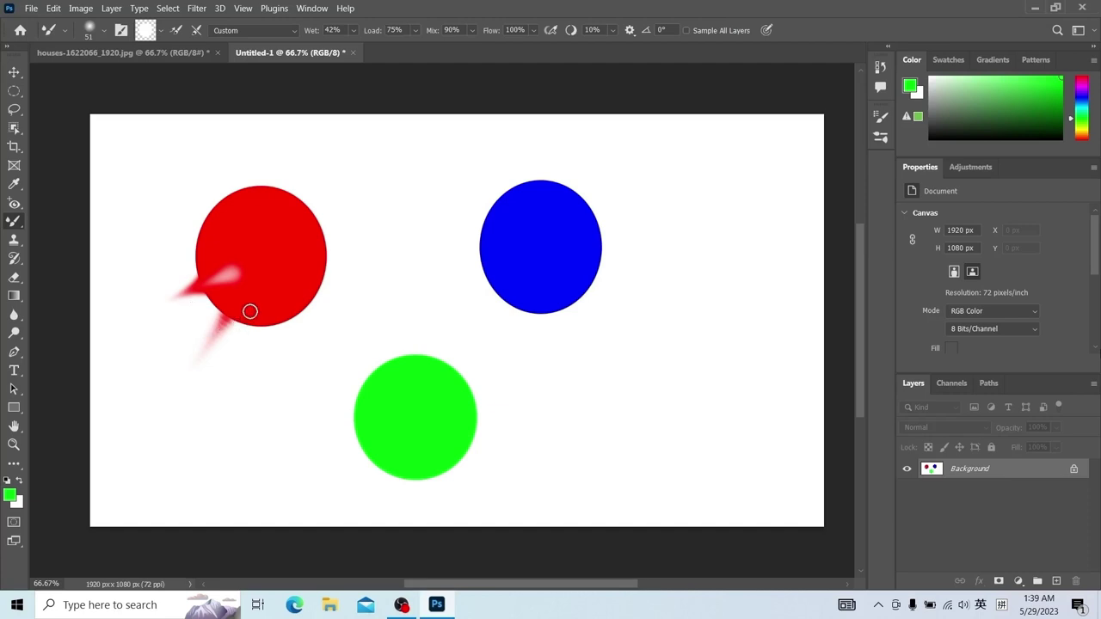
{"action": "left_click_drag", "start_coordinate": [226, 312], "coordinate": [207, 362]}
{"action": "left_click_drag", "start_coordinate": [229, 313], "coordinate": [191, 375]}
{"action": "left_click_drag", "start_coordinate": [234, 273], "coordinate": [167, 298]}
{"action": "left_click_drag", "start_coordinate": [226, 246], "coordinate": [137, 222]}
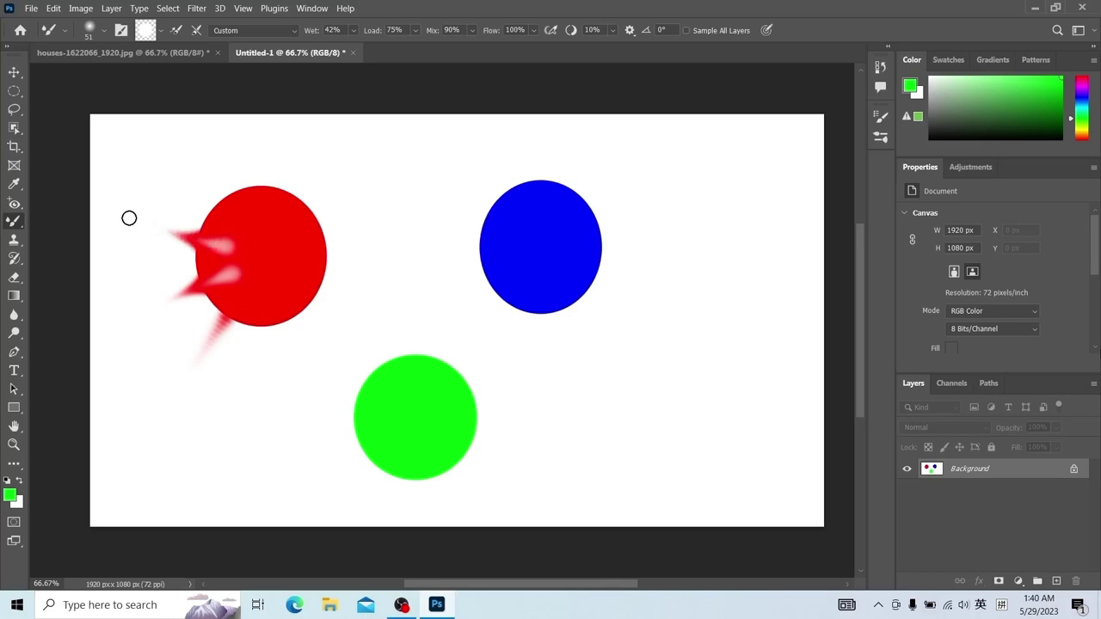
Clean the Mixer Brush and load it with the green foreground color.
{"action": "left_click", "coordinate": [160, 31]}
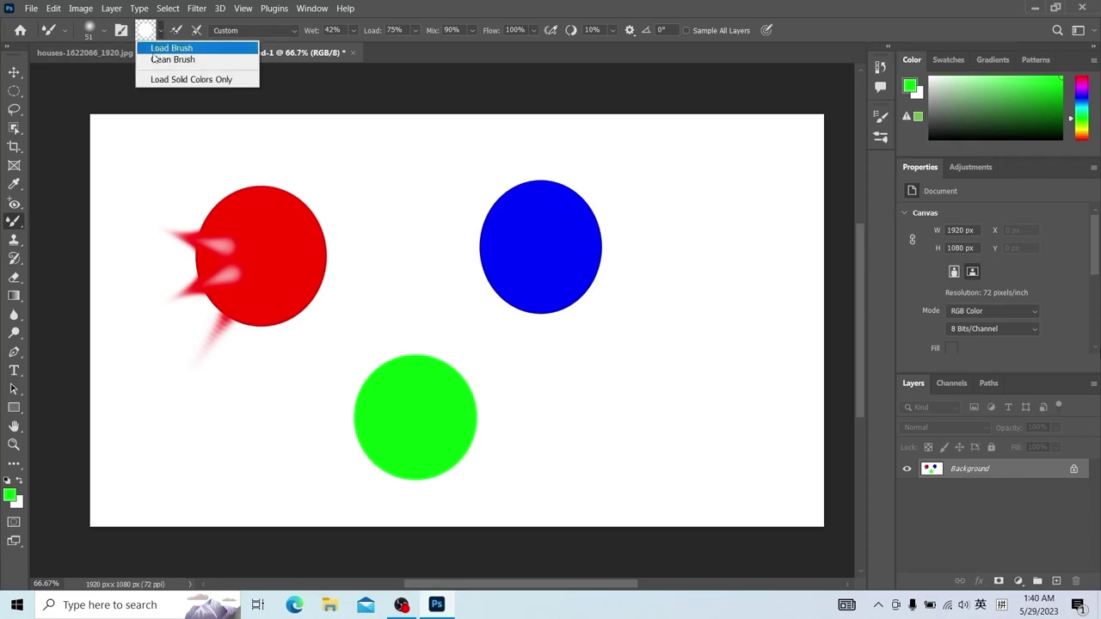
{"action": "left_click", "coordinate": [152, 50]}
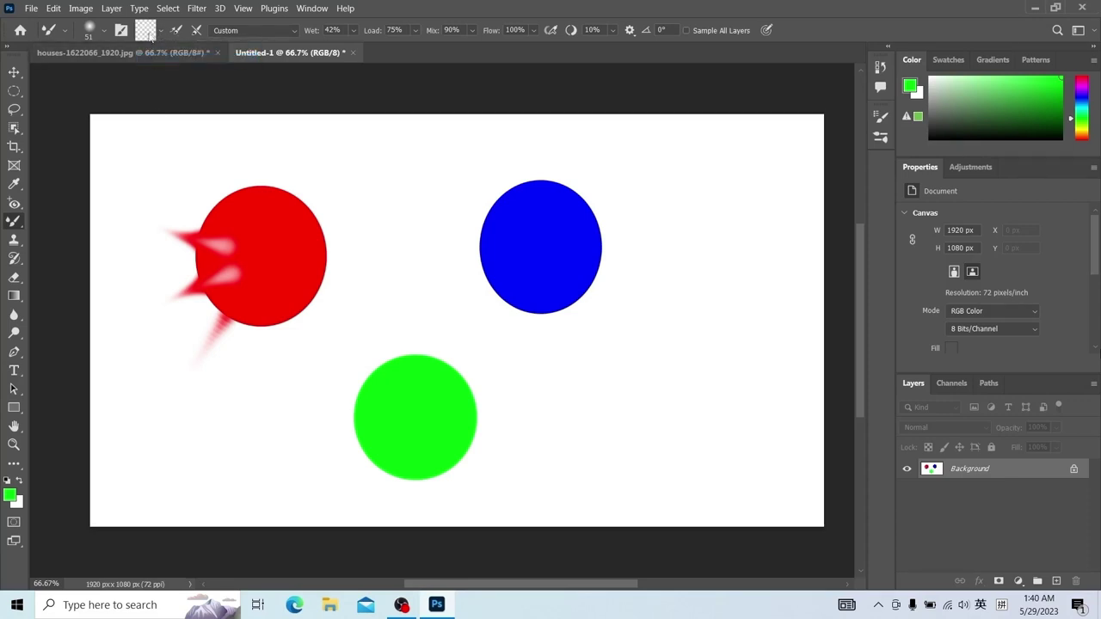
{"action": "left_click", "coordinate": [161, 31]}
{"action": "left_click", "coordinate": [158, 49]}
{"action": "left_click", "coordinate": [160, 31]}
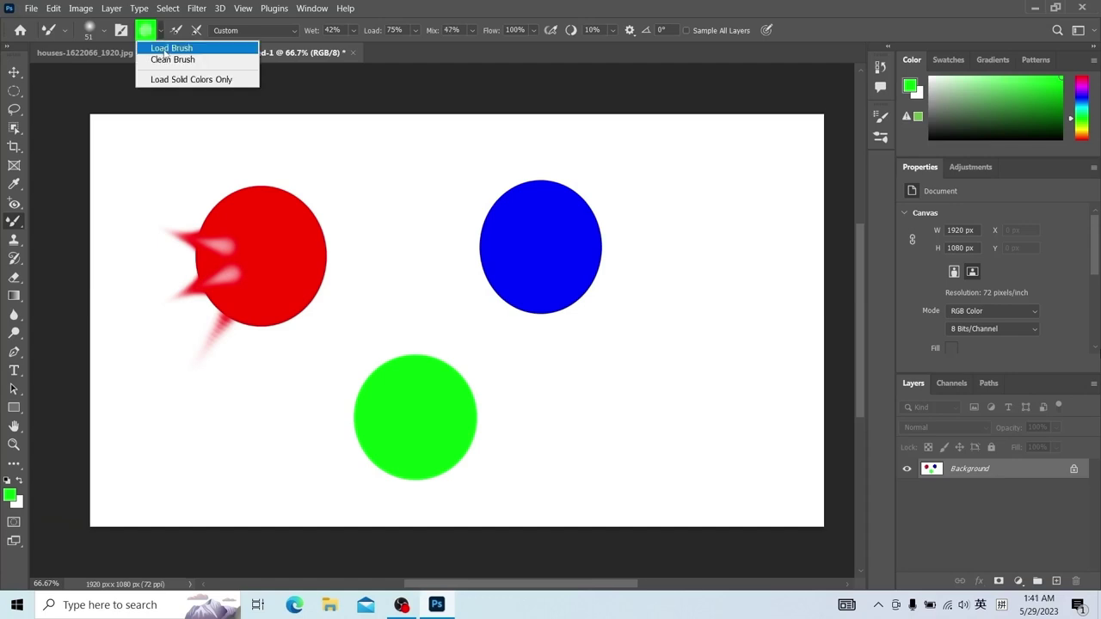
{"action": "left_click", "coordinate": [164, 49]}
Clean the brush, reload it with green, and paint strokes across the red circle's upper edge.
{"action": "left_click", "coordinate": [161, 31]}
{"action": "left_click", "coordinate": [168, 59]}
{"action": "left_click", "coordinate": [160, 31]}
{"action": "left_click", "coordinate": [163, 48]}
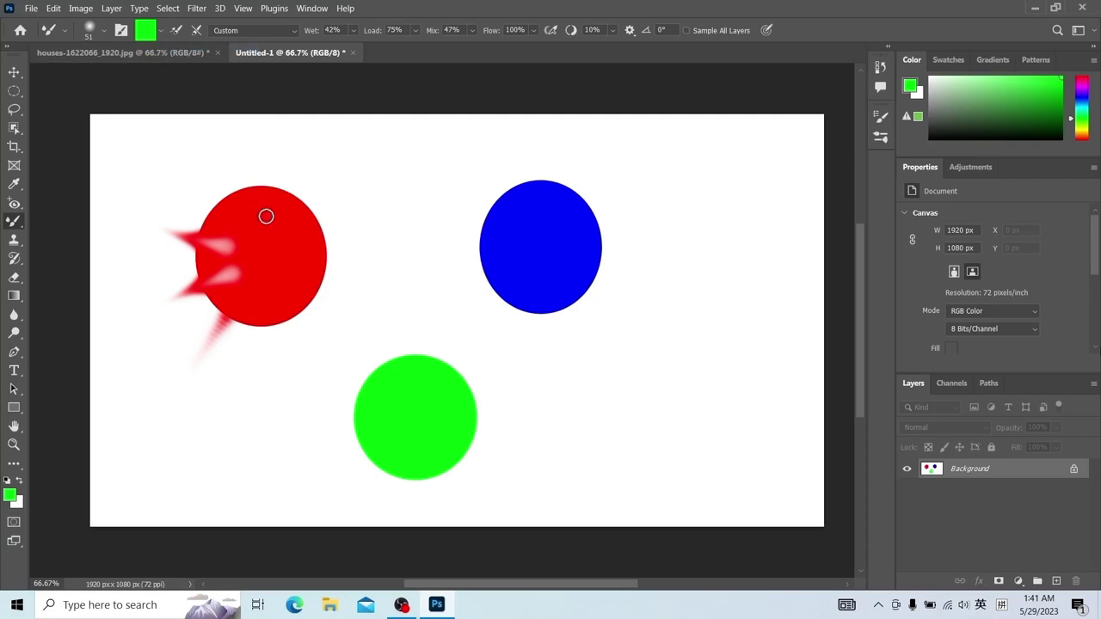
{"action": "left_click_drag", "start_coordinate": [266, 216], "coordinate": [282, 121]}
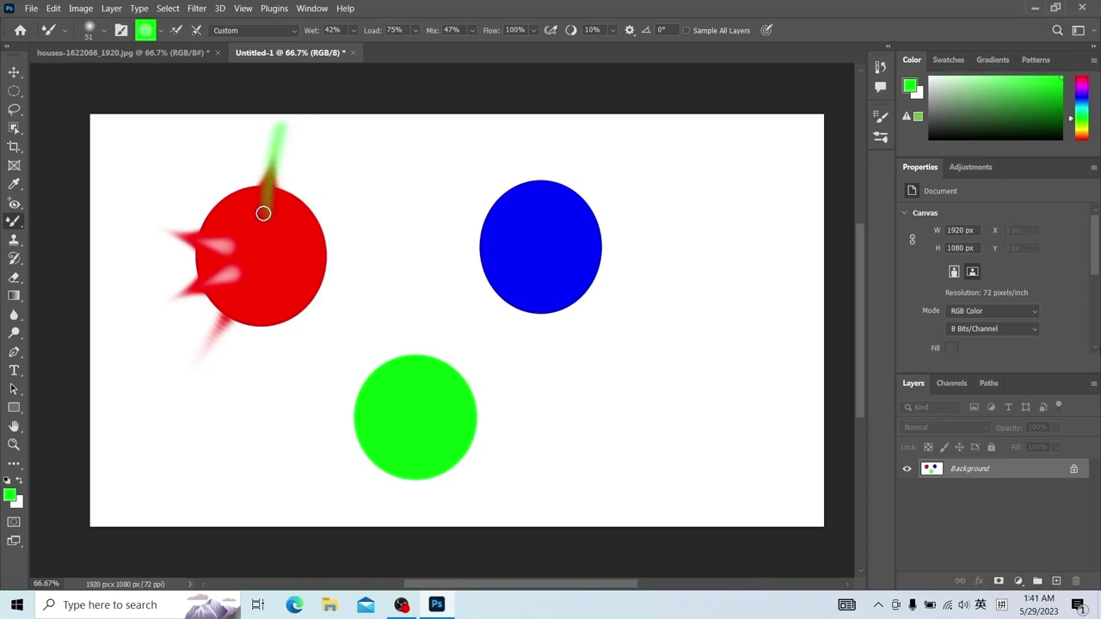
{"action": "left_click_drag", "start_coordinate": [263, 213], "coordinate": [269, 185]}
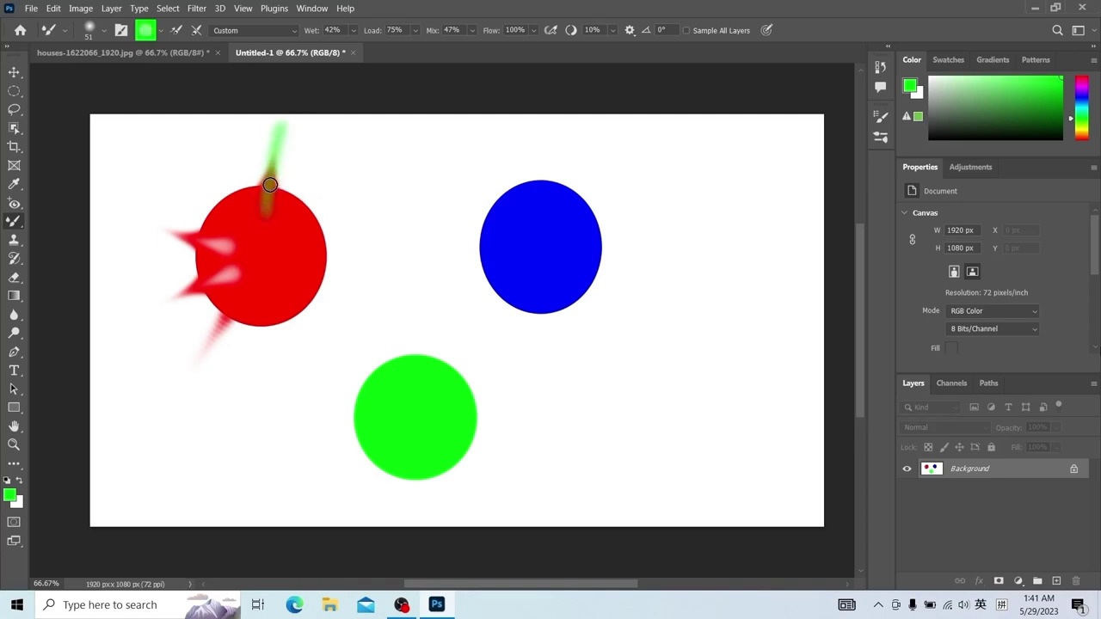
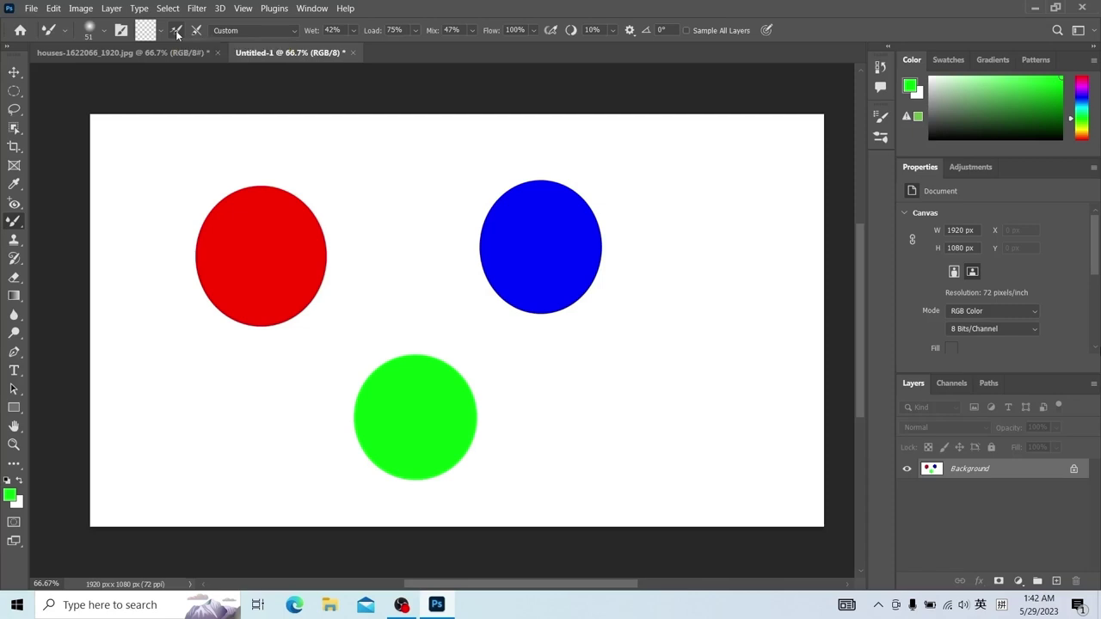
Turn on loading the brush after each stroke and paint green Mixer Brush strokes outward all around the red circle.
{"action": "left_click", "coordinate": [177, 31]}
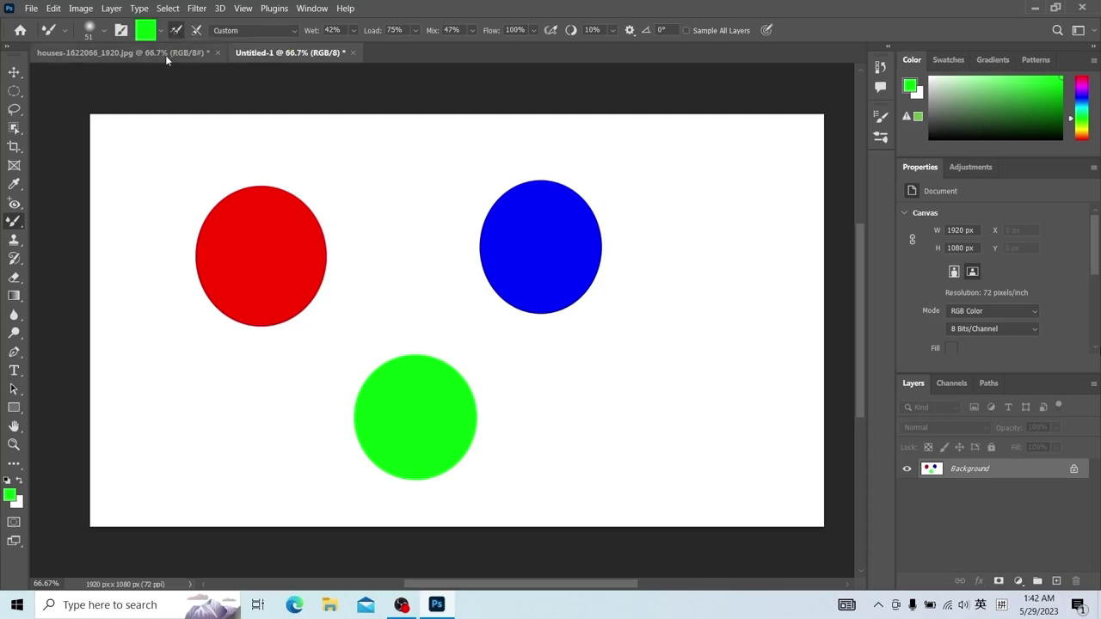
{"action": "left_click_drag", "start_coordinate": [270, 233], "coordinate": [346, 171]}
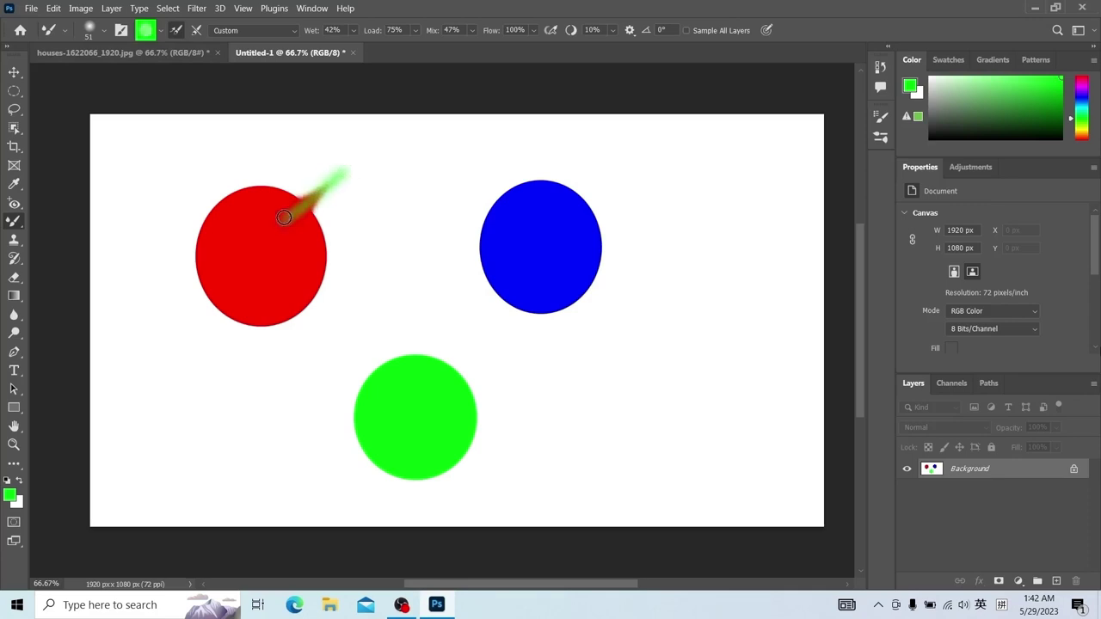
{"action": "left_click_drag", "start_coordinate": [260, 222], "coordinate": [230, 148]}
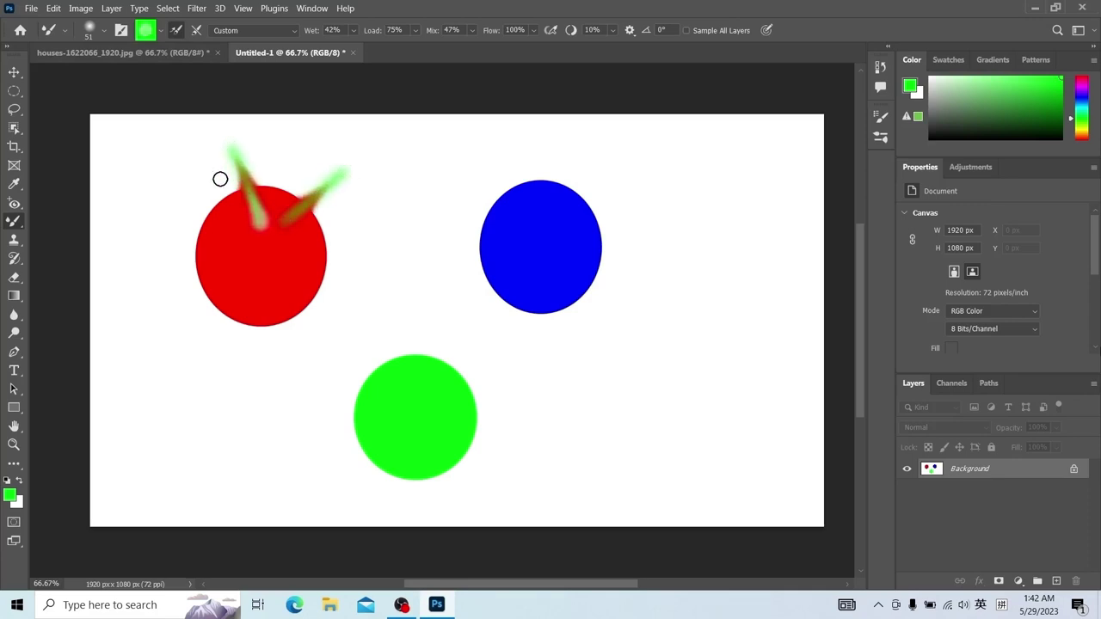
{"action": "left_click_drag", "start_coordinate": [232, 234], "coordinate": [141, 209]}
{"action": "left_click_drag", "start_coordinate": [282, 248], "coordinate": [376, 229]}
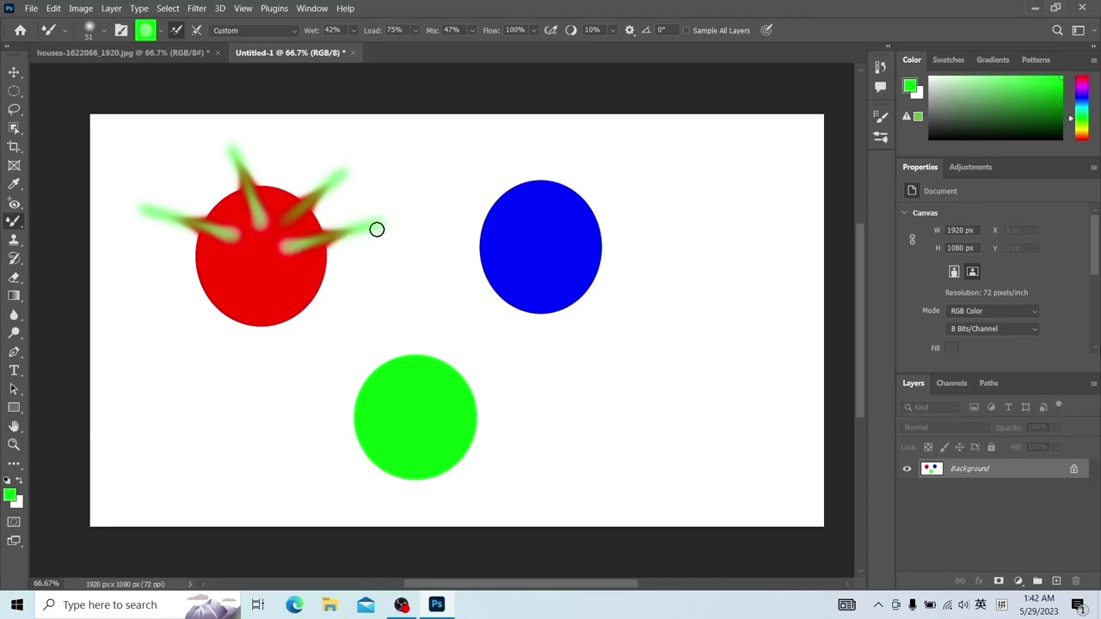
{"action": "left_click_drag", "start_coordinate": [280, 266], "coordinate": [344, 311]}
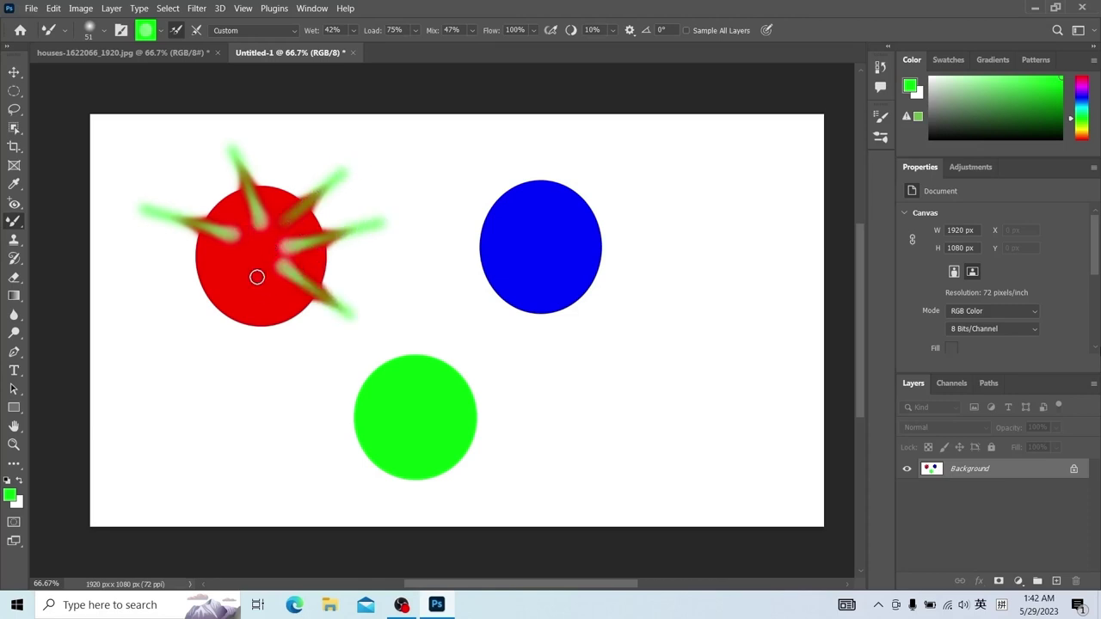
{"action": "left_click_drag", "start_coordinate": [256, 273], "coordinate": [273, 366]}
{"action": "left_click_drag", "start_coordinate": [216, 295], "coordinate": [146, 413]}
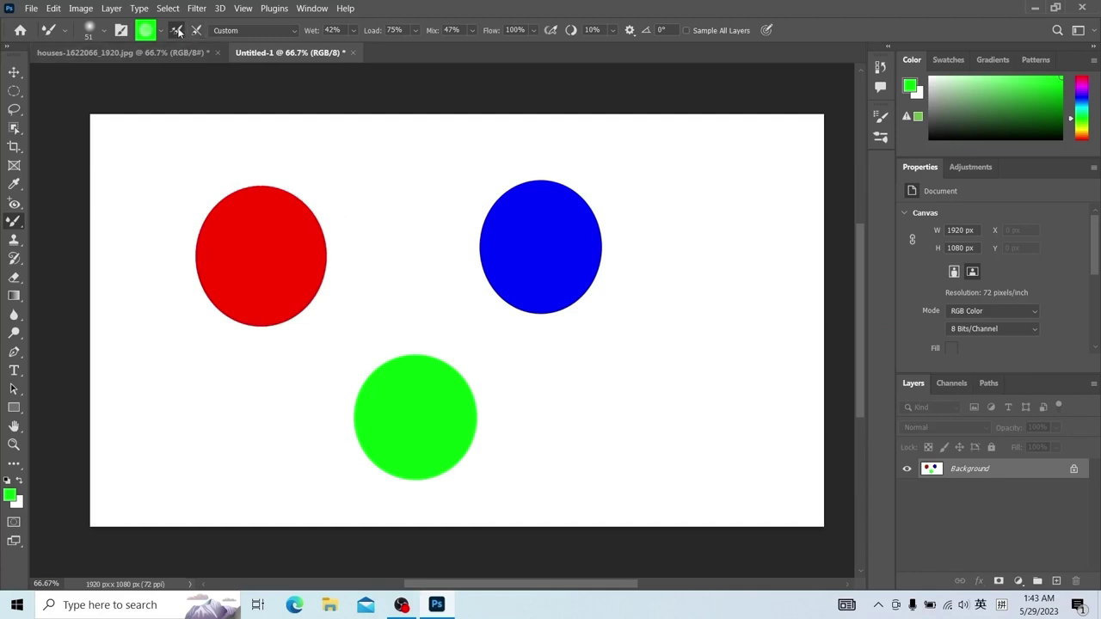
Clean the Mixer Brush and turn on cleaning the brush after each stroke.
{"action": "left_click", "coordinate": [161, 31]}
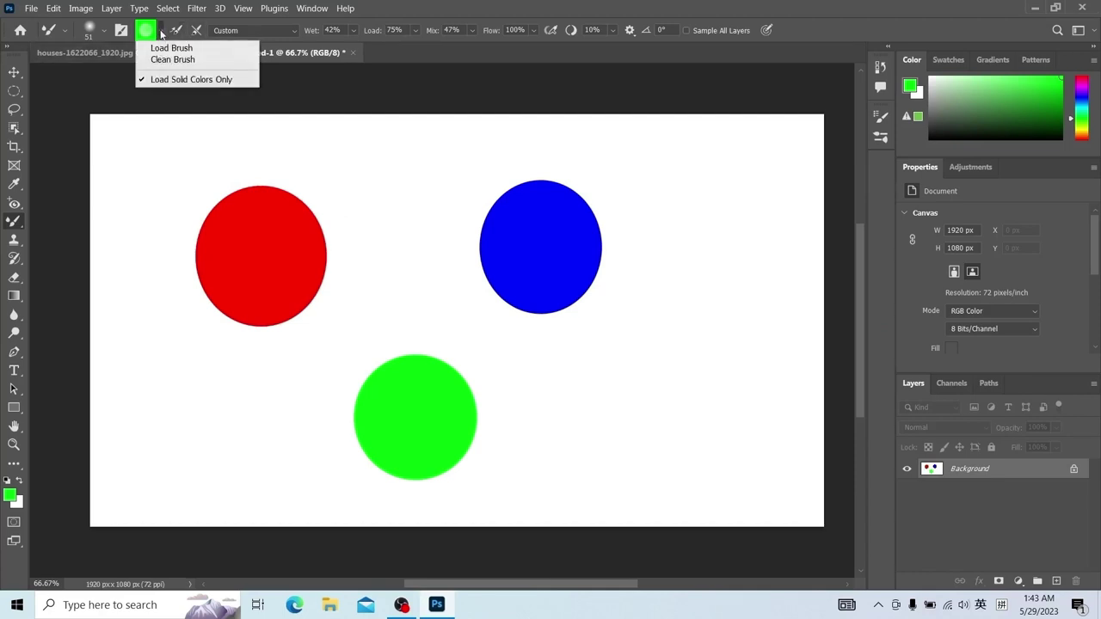
{"action": "left_click", "coordinate": [165, 60]}
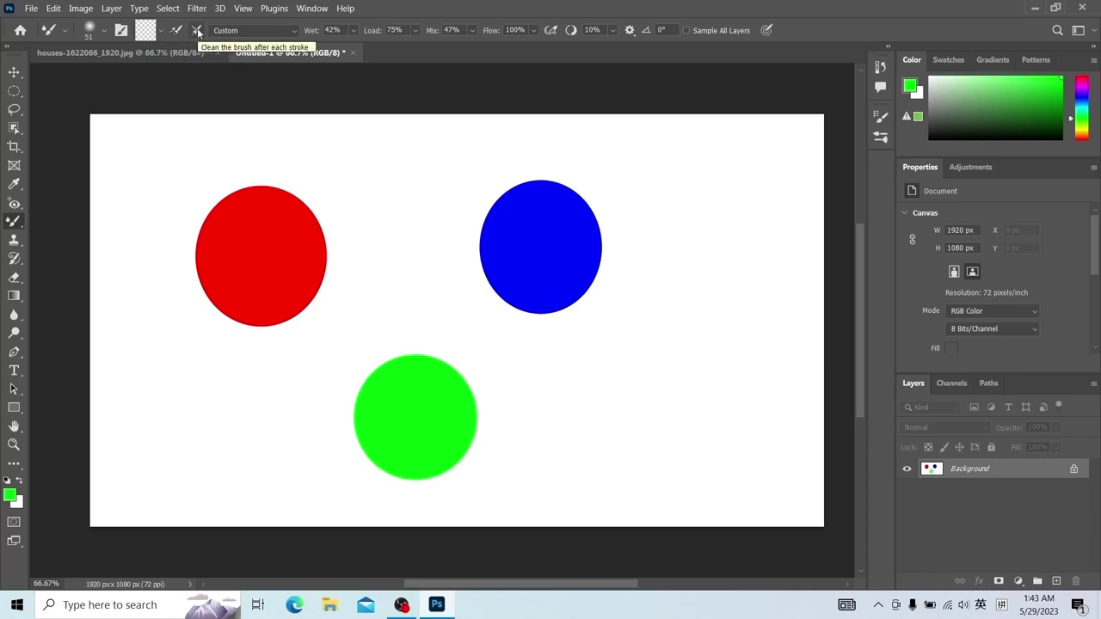
{"action": "left_click", "coordinate": [197, 31]}
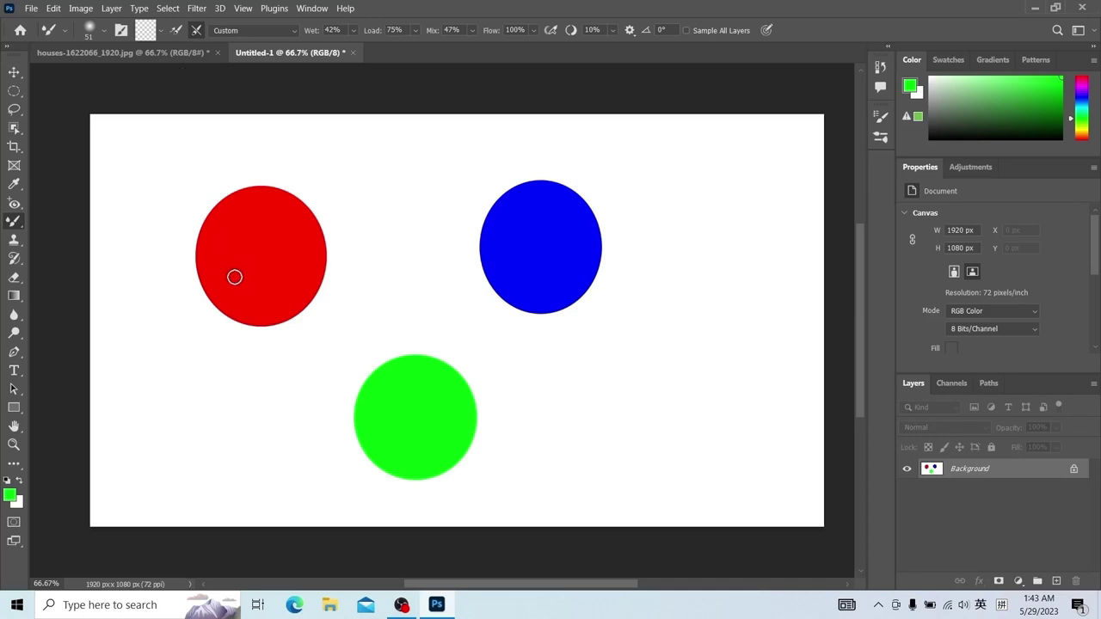
Smear the red circle's lower-left and lower edges outward with three clean Mixer Brush strokes, and undo them.
{"action": "left_click_drag", "start_coordinate": [239, 273], "coordinate": [152, 335]}
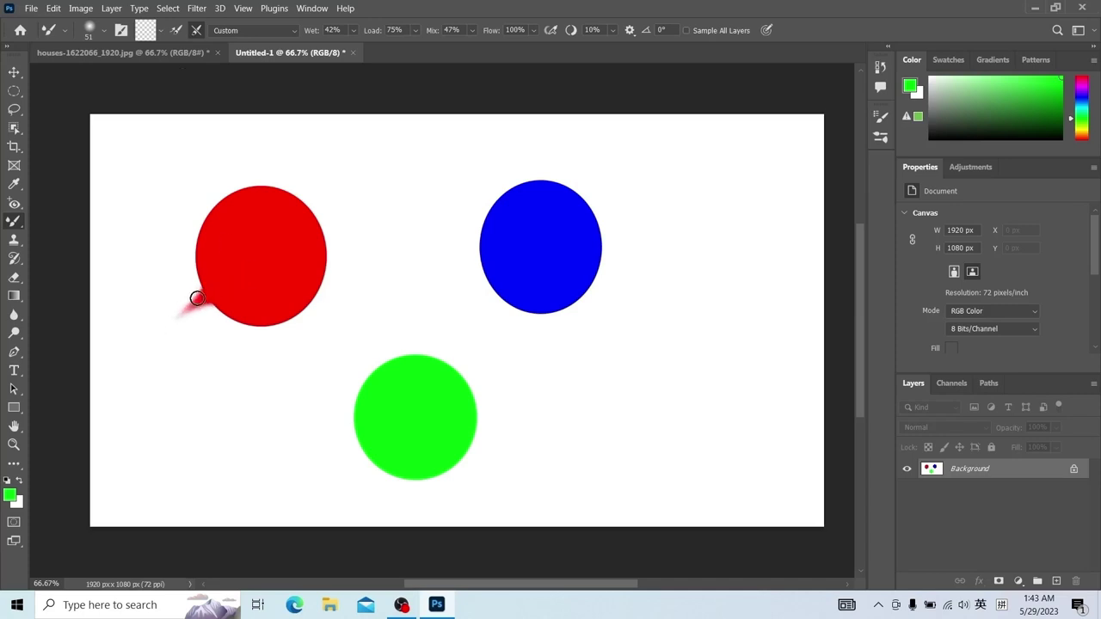
{"action": "left_click_drag", "start_coordinate": [249, 286], "coordinate": [210, 383]}
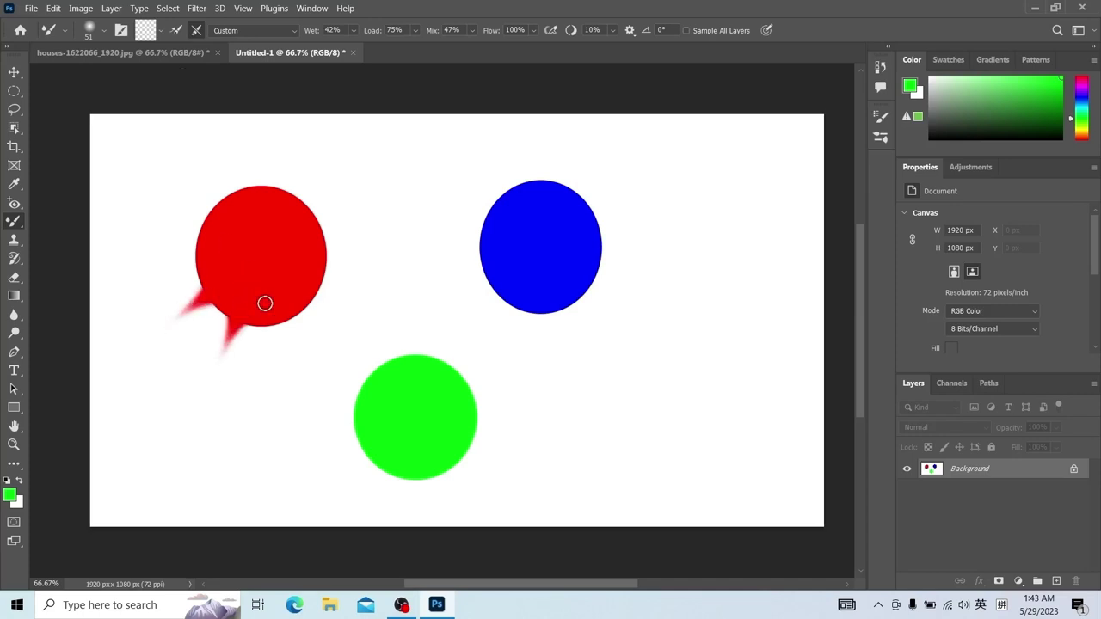
{"action": "left_click_drag", "start_coordinate": [265, 304], "coordinate": [258, 384]}
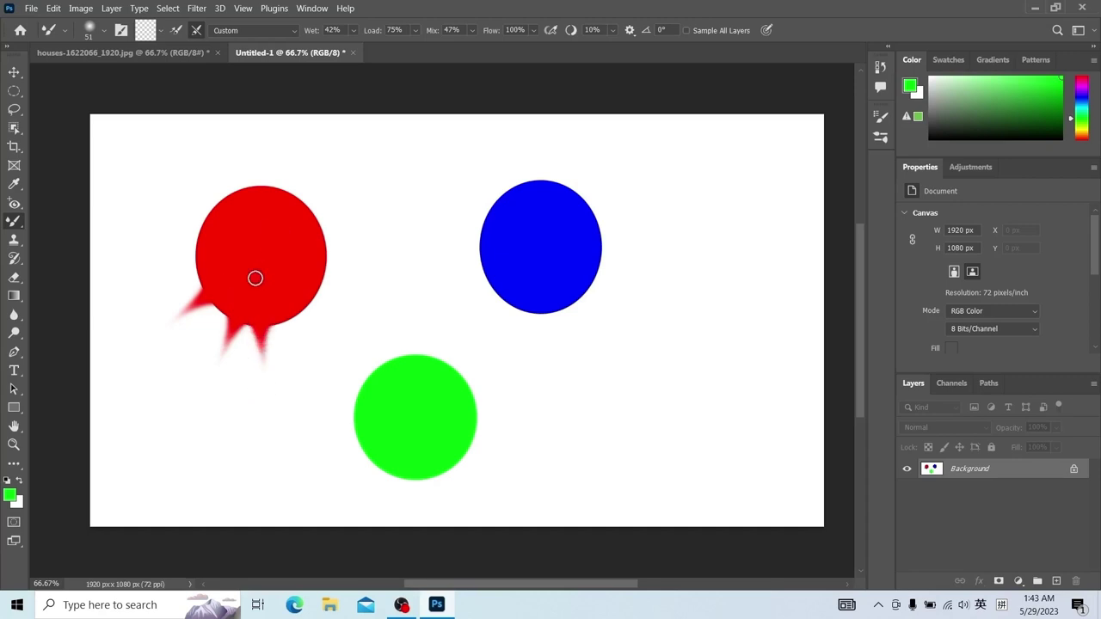
{"action": "key", "text": "ctrl+z"}
{"action": "key", "text": "ctrl+z"}
{"action": "key", "text": "ctrl+z"}
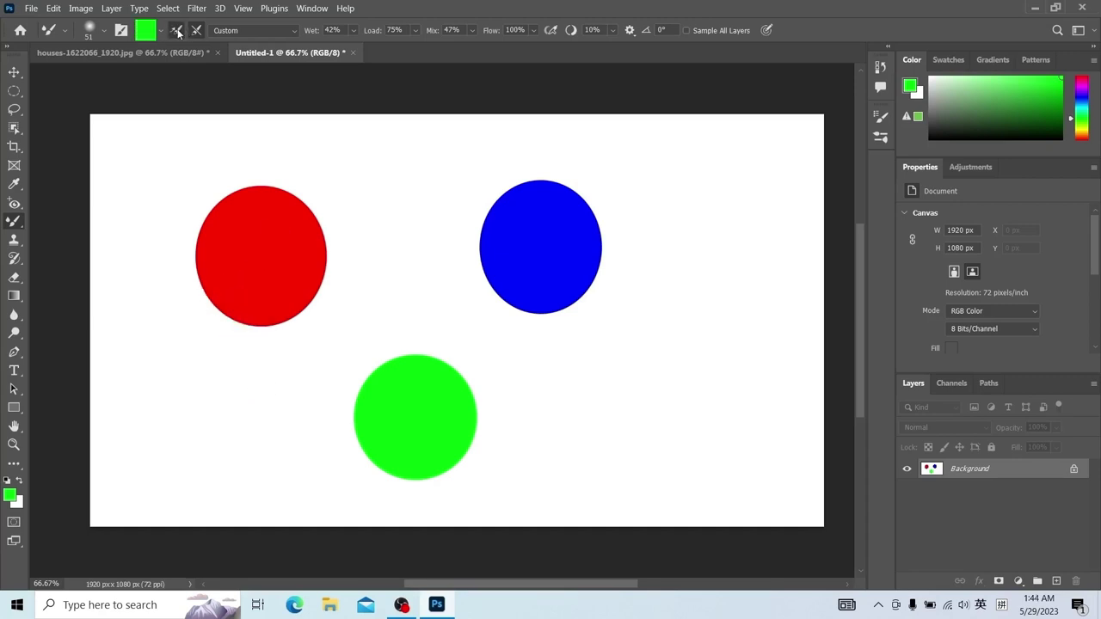
With only loading after each stroke enabled, paint three green strokes outward across the red circle's right side.
{"action": "left_click", "coordinate": [178, 32]}
{"action": "left_click_drag", "start_coordinate": [281, 231], "coordinate": [359, 197]}
{"action": "left_click_drag", "start_coordinate": [285, 255], "coordinate": [364, 256]}
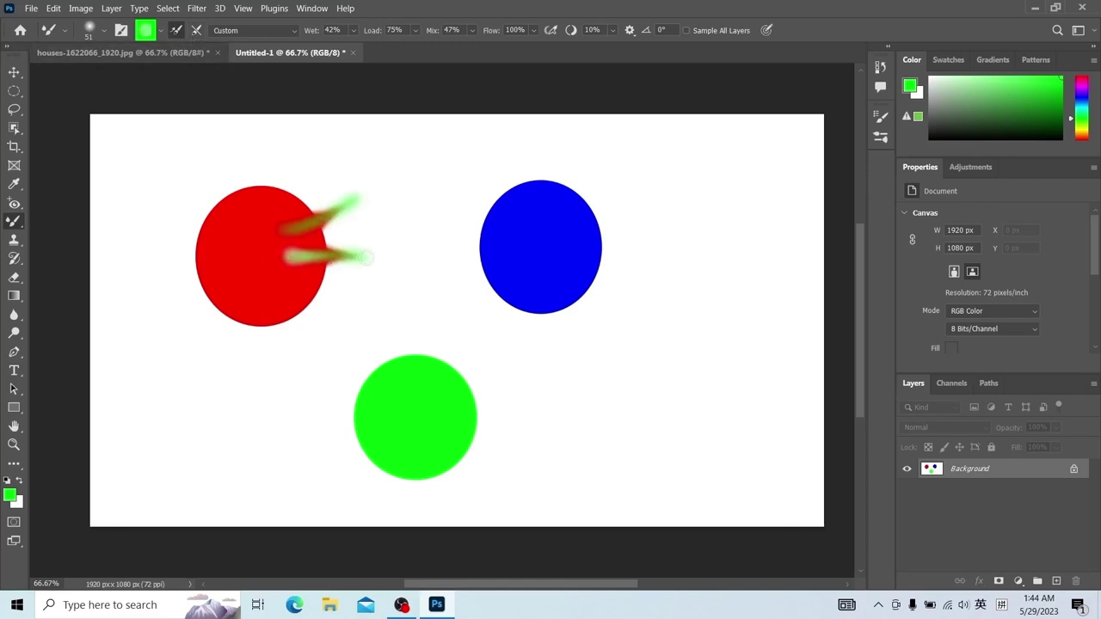
{"action": "left_click_drag", "start_coordinate": [278, 278], "coordinate": [323, 346]}
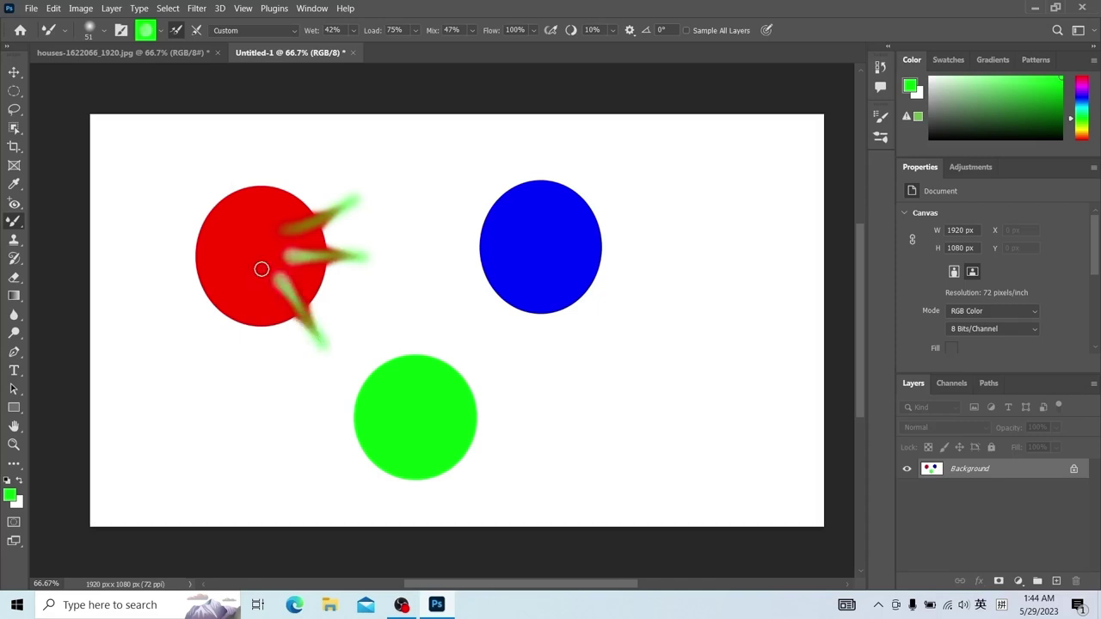
Enable cleaning after each stroke as well and paint three strokes outward across the red circle's lower-left side.
{"action": "left_click", "coordinate": [196, 32]}
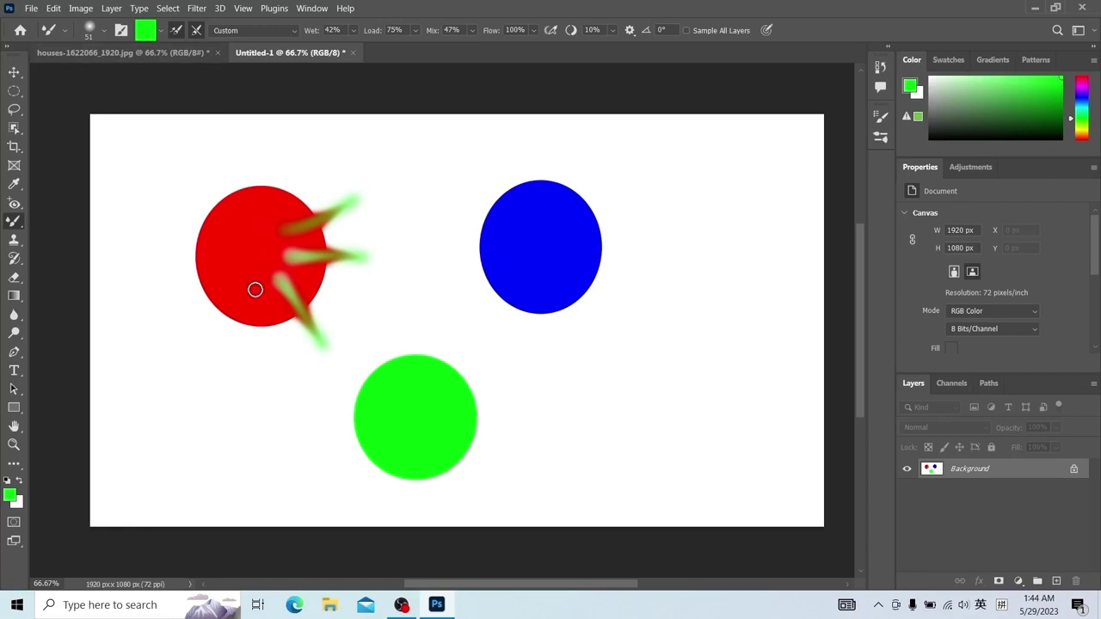
{"action": "left_click_drag", "start_coordinate": [256, 290], "coordinate": [233, 388]}
{"action": "left_click_drag", "start_coordinate": [232, 282], "coordinate": [176, 370]}
{"action": "left_click_drag", "start_coordinate": [210, 264], "coordinate": [148, 295]}
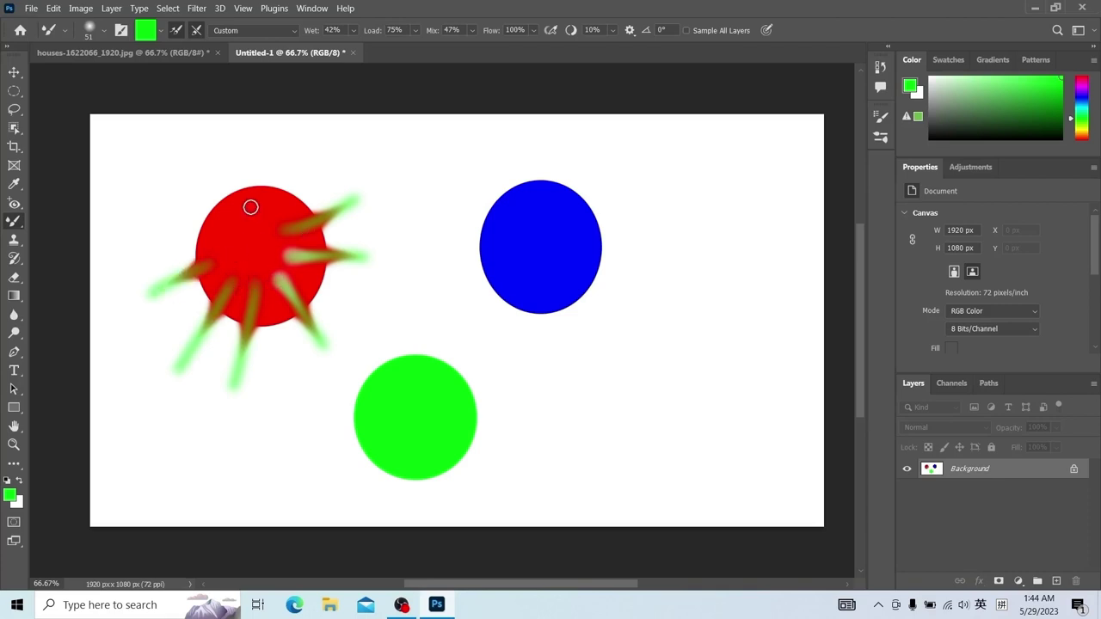
Undo all the green Mixer Brush strokes around the red circle.
{"action": "left_click", "coordinate": [196, 33]}
{"action": "left_click", "coordinate": [160, 31]}
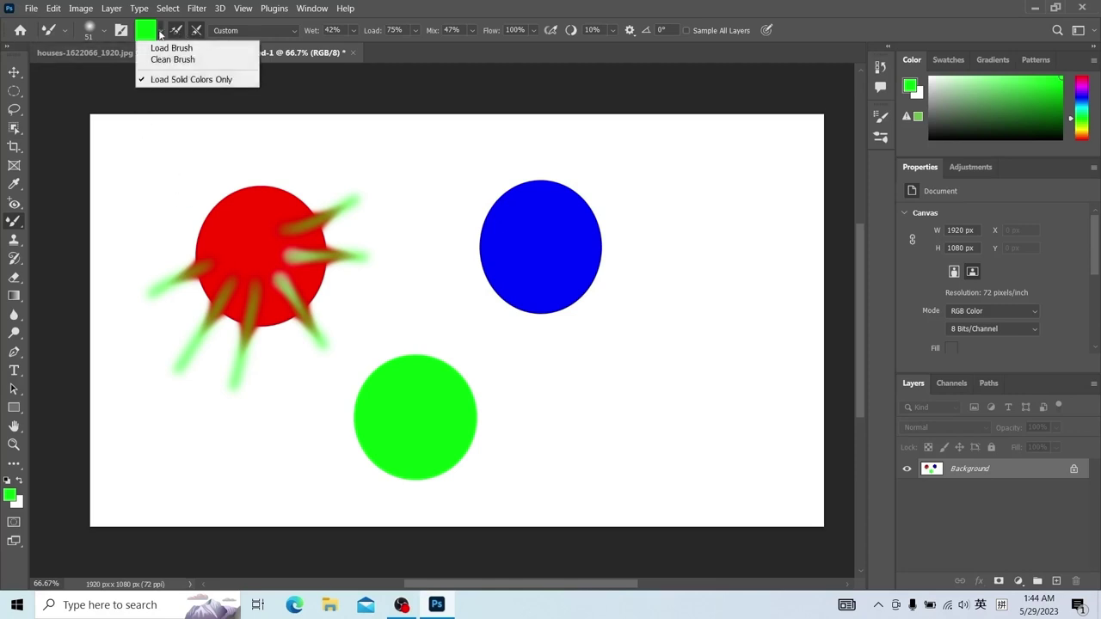
{"action": "left_click", "coordinate": [377, 66]}
{"action": "key", "text": "ctrl+z"}
{"action": "key", "text": "ctrl+z"}
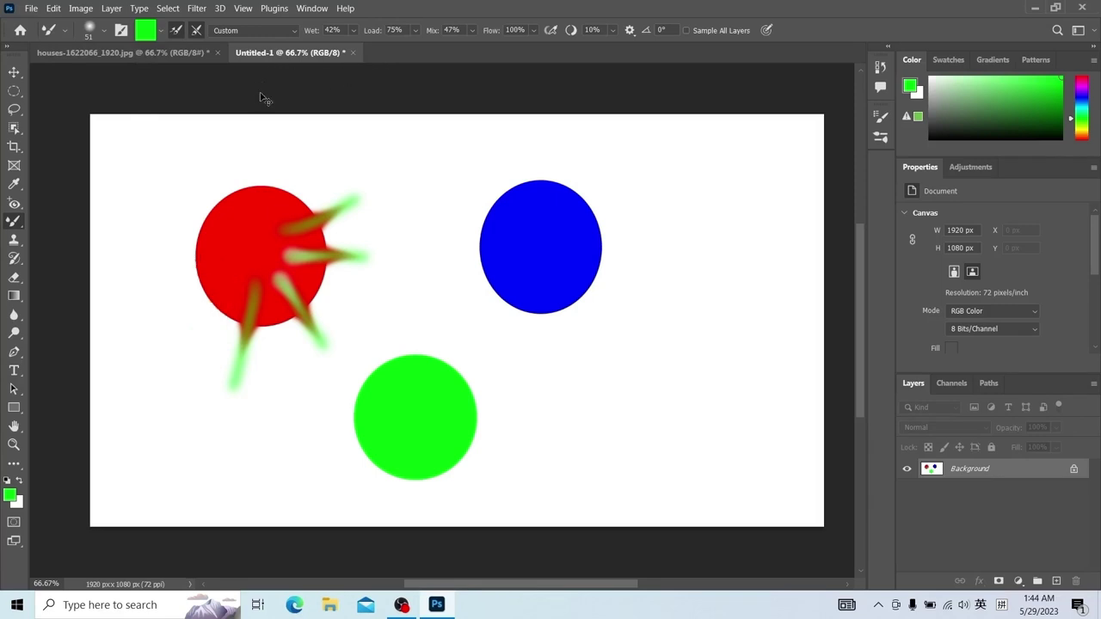
{"action": "key", "text": "ctrl+z"}
{"action": "key", "text": "ctrl+z"}
{"action": "key", "text": "ctrl+z"}
{"action": "key", "text": "ctrl+z"}
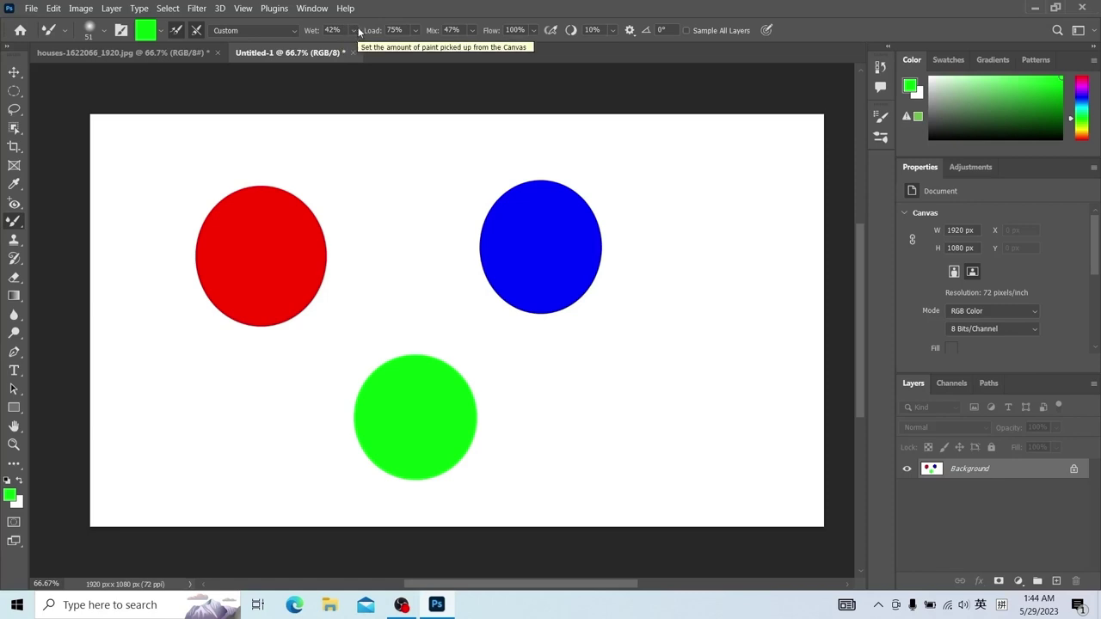
Set the Mixer Brush Wet amount to 0%.
{"action": "left_click", "coordinate": [353, 31]}
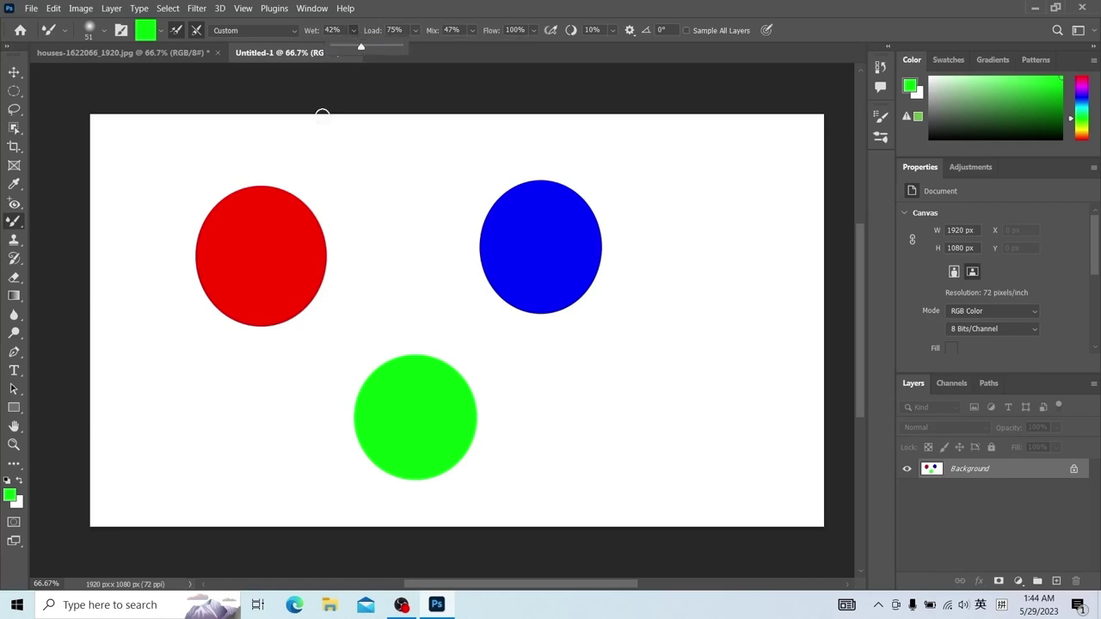
{"action": "left_click", "coordinate": [244, 105]}
{"action": "left_click", "coordinate": [352, 31]}
{"action": "left_click_drag", "start_coordinate": [370, 50], "coordinate": [315, 55]}
{"action": "left_click", "coordinate": [74, 107]}
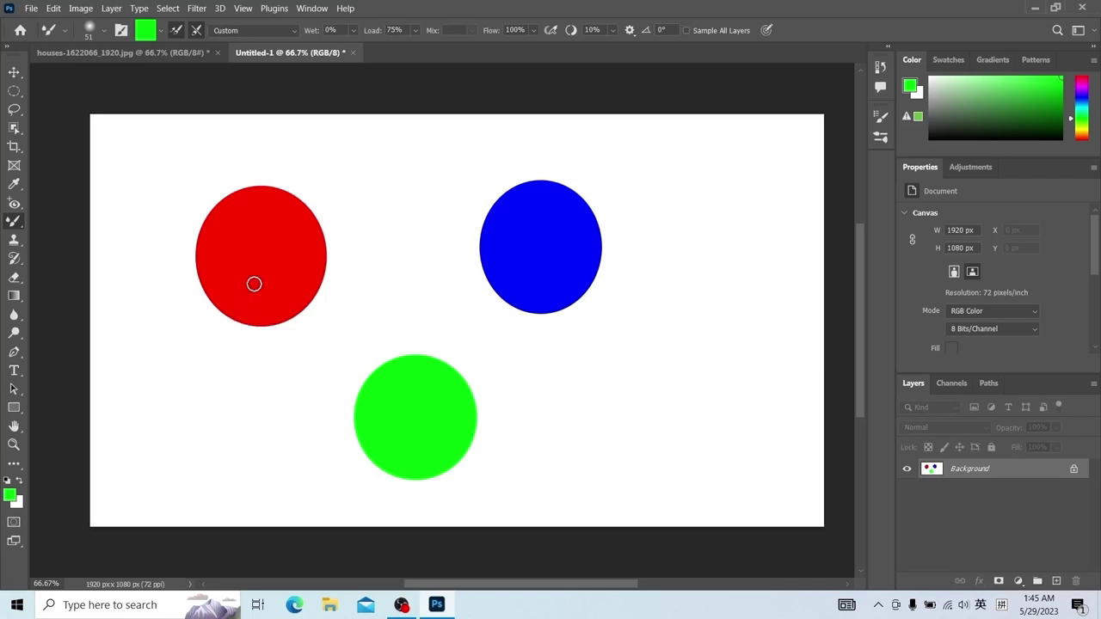
Set the Mixer Brush Wet amount to 48%.
{"action": "left_click", "coordinate": [353, 31]}
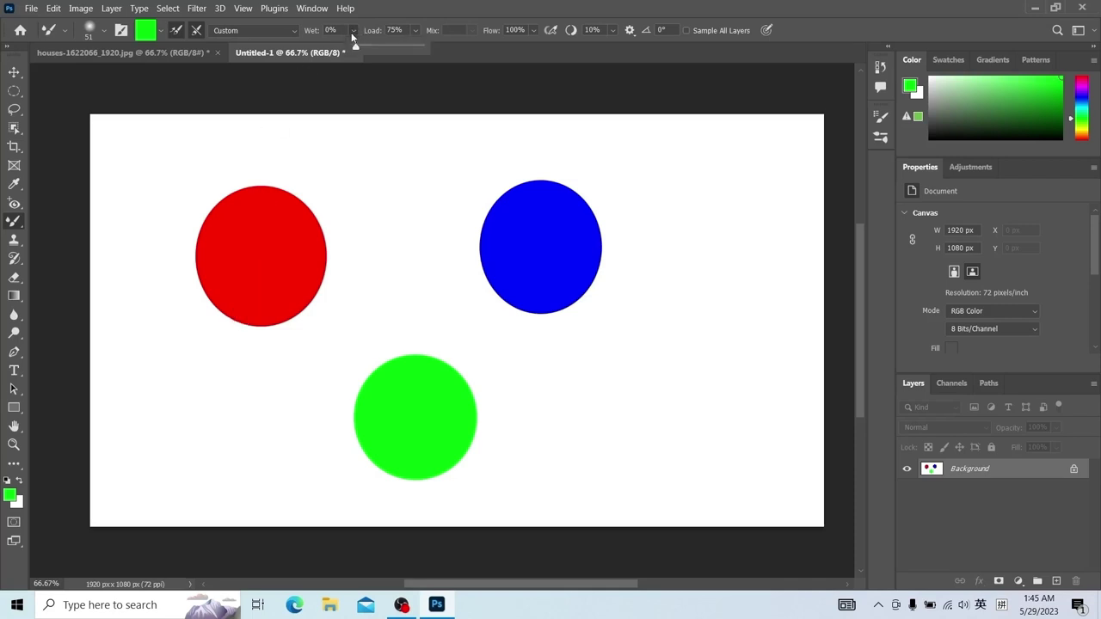
{"action": "left_click_drag", "start_coordinate": [383, 49], "coordinate": [388, 52]}
{"action": "left_click", "coordinate": [460, 74]}
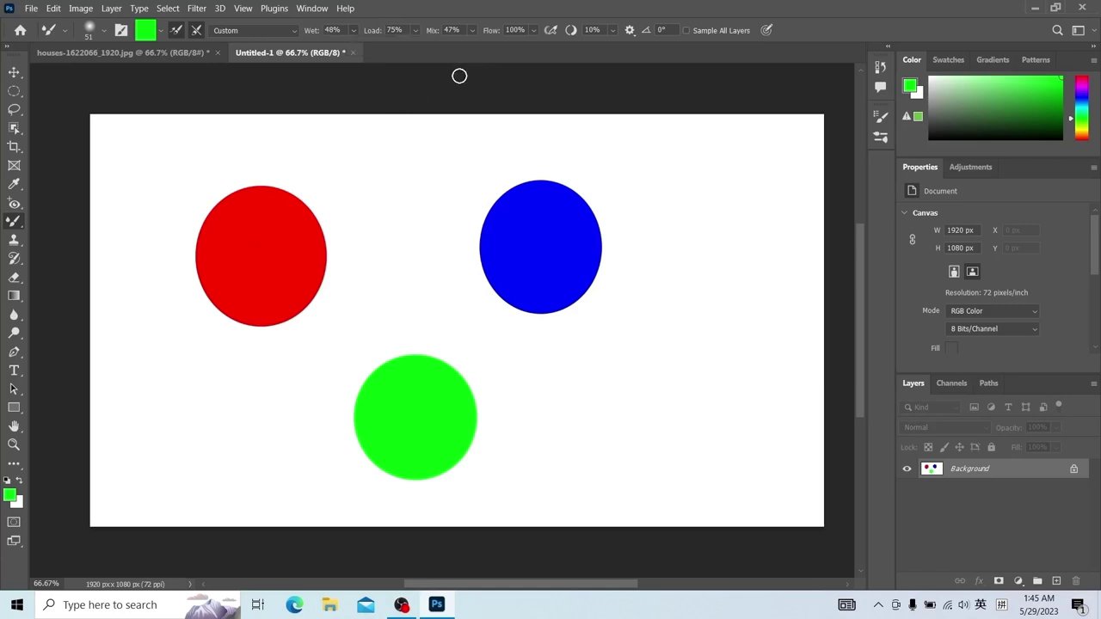
Set the Load amount to 62% and paint one stroke from the red circle down past its lower-left edge.
{"action": "left_click", "coordinate": [417, 31]}
{"action": "left_click_drag", "start_coordinate": [418, 48], "coordinate": [417, 49]}
{"action": "left_click", "coordinate": [425, 75]}
{"action": "left_click_drag", "start_coordinate": [258, 271], "coordinate": [206, 401]}
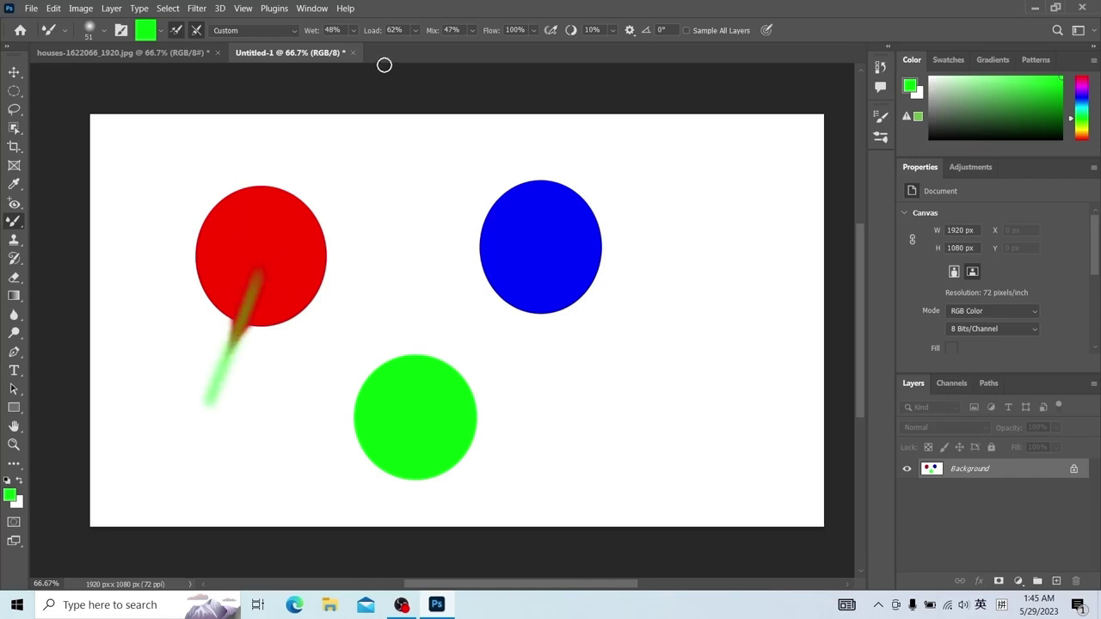
Set the Load amount to 3% and paint strokes outward across the red circle's left, upper-right and right edges.
{"action": "left_click", "coordinate": [415, 30]}
{"action": "left_click", "coordinate": [386, 48]}
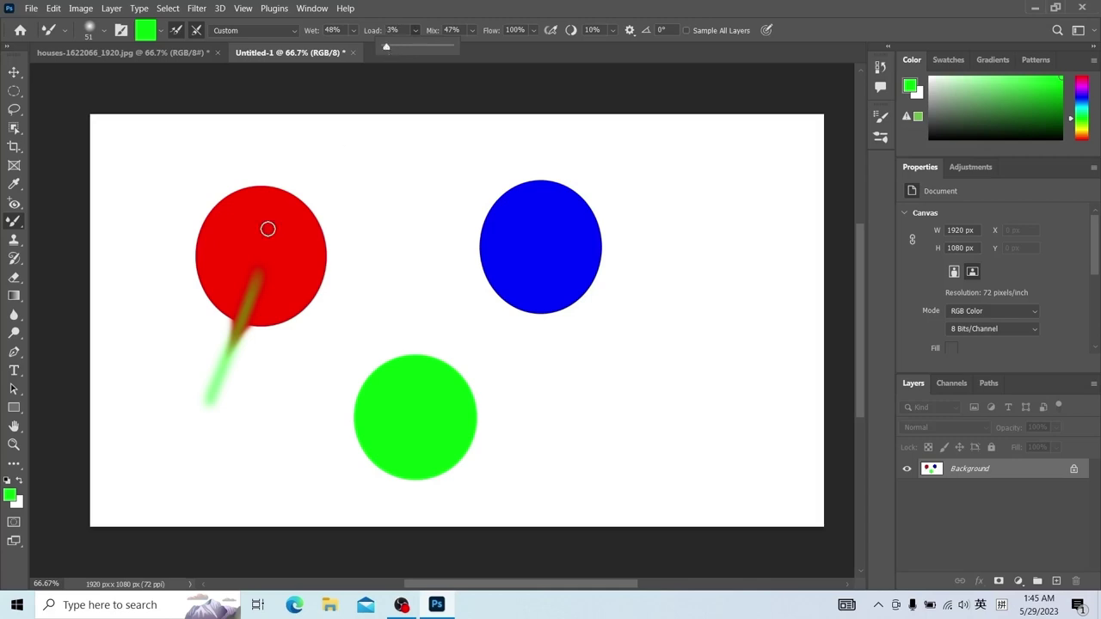
{"action": "left_click_drag", "start_coordinate": [229, 261], "coordinate": [138, 320]}
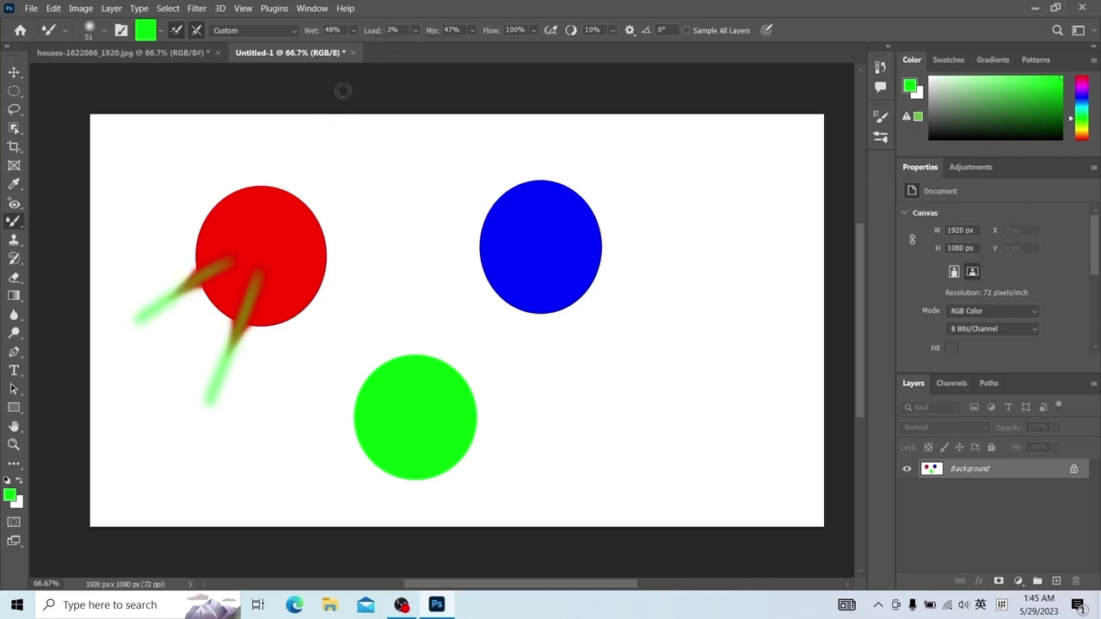
{"action": "left_click_drag", "start_coordinate": [269, 237], "coordinate": [330, 178]}
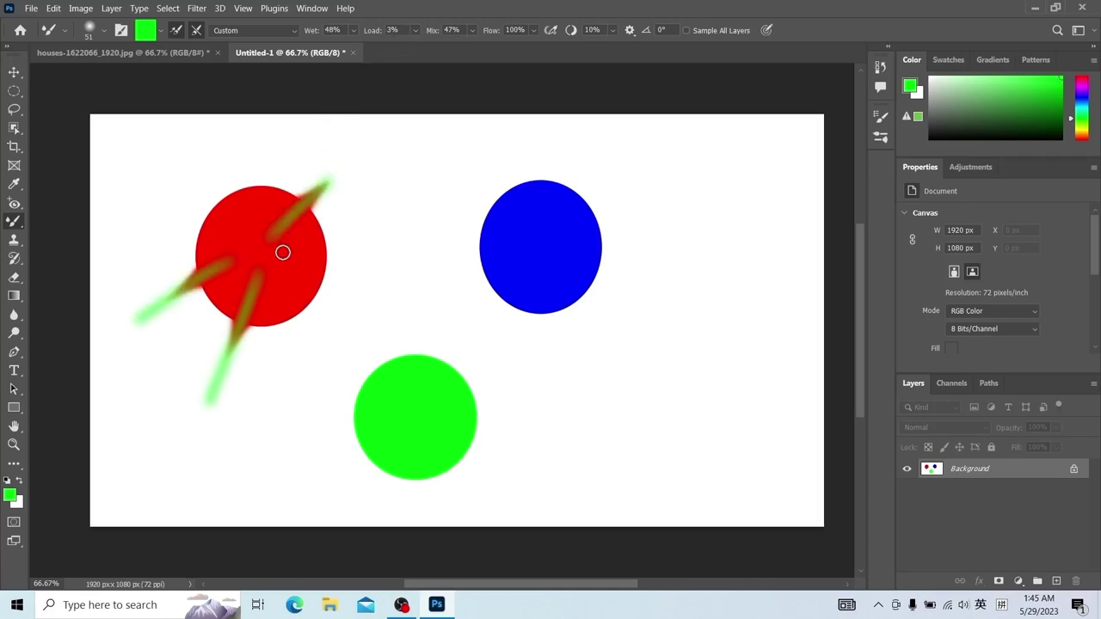
{"action": "left_click_drag", "start_coordinate": [283, 250], "coordinate": [392, 255]}
Set the Load amount to 1% and paint strokes outward across the red circle's upper-left and left edges.
{"action": "left_click", "coordinate": [415, 30]}
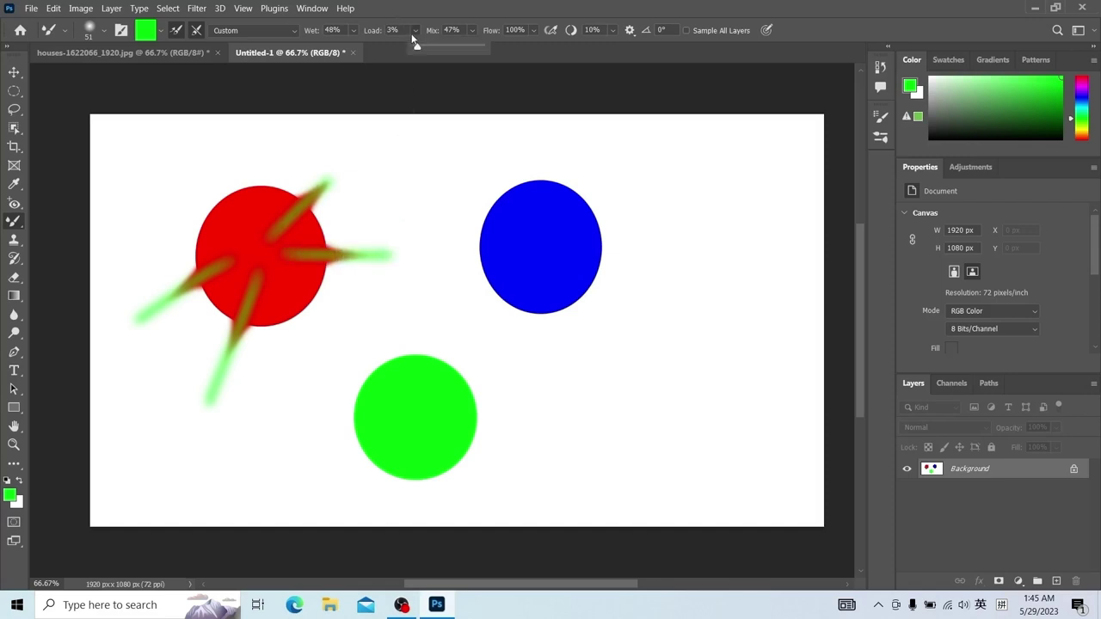
{"action": "left_click_drag", "start_coordinate": [418, 48], "coordinate": [402, 53]}
{"action": "left_click", "coordinate": [247, 209]}
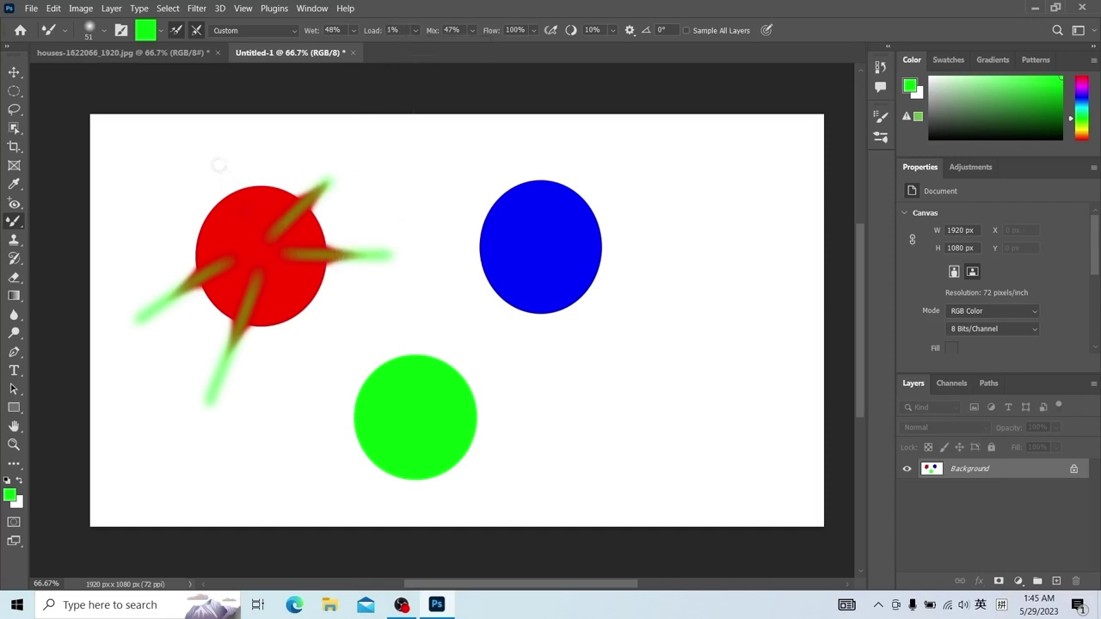
{"action": "left_click_drag", "start_coordinate": [245, 207], "coordinate": [189, 127]}
{"action": "left_click_drag", "start_coordinate": [233, 228], "coordinate": [200, 228]}
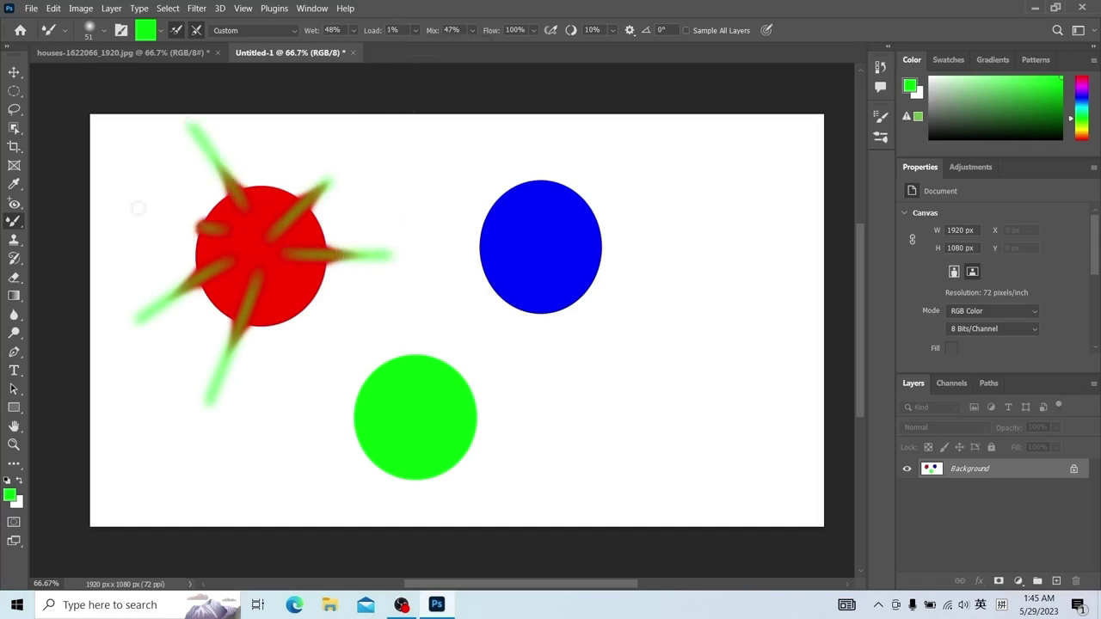
Set the Mix ratio to 21% and paint strokes outward across the red circle's lower-right and top edges.
{"action": "left_click", "coordinate": [471, 30]}
{"action": "left_click", "coordinate": [462, 47]}
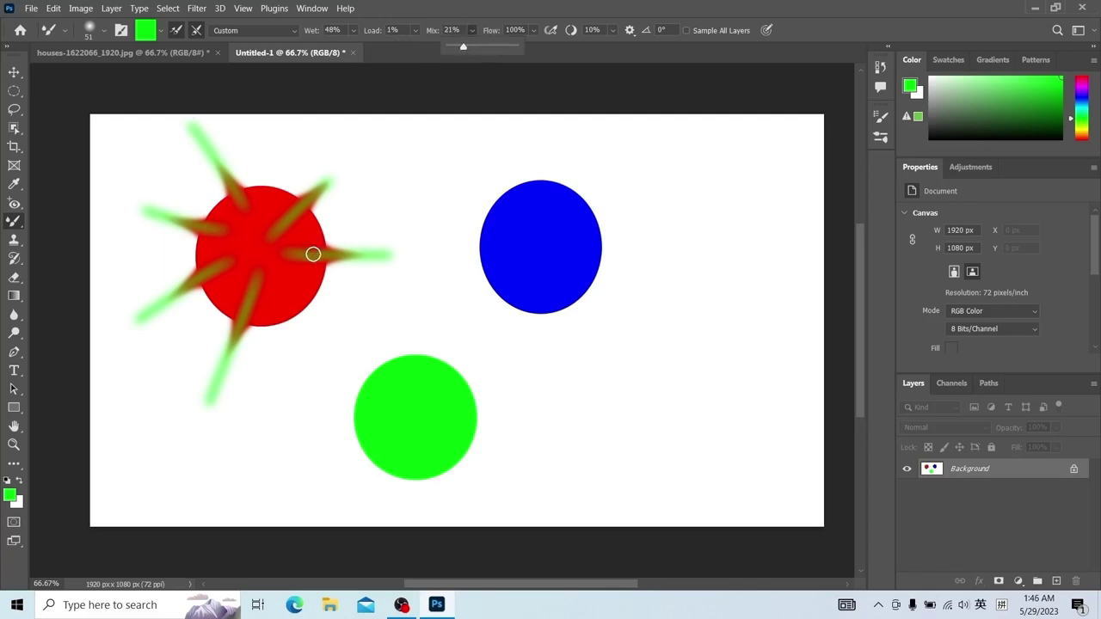
{"action": "left_click", "coordinate": [287, 282]}
{"action": "left_click_drag", "start_coordinate": [287, 282], "coordinate": [320, 338]}
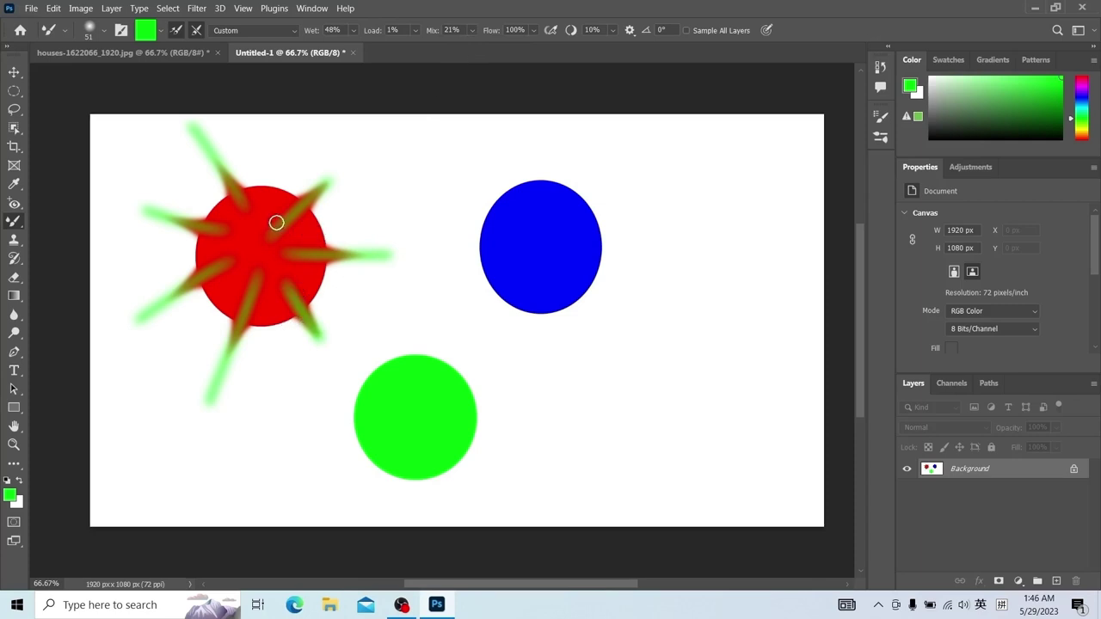
{"action": "left_click_drag", "start_coordinate": [268, 211], "coordinate": [296, 145]}
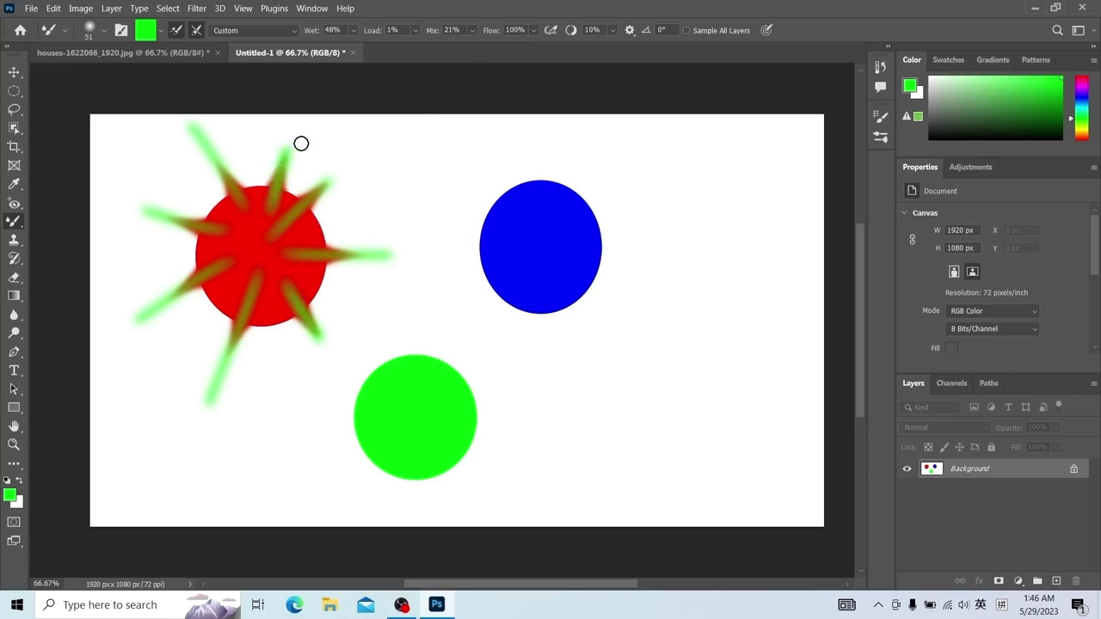
Set the Mix ratio to 88% and paint strokes outward across the red circle's lower-right and upper-right edges.
{"action": "left_click", "coordinate": [471, 30]}
{"action": "left_click", "coordinate": [523, 48]}
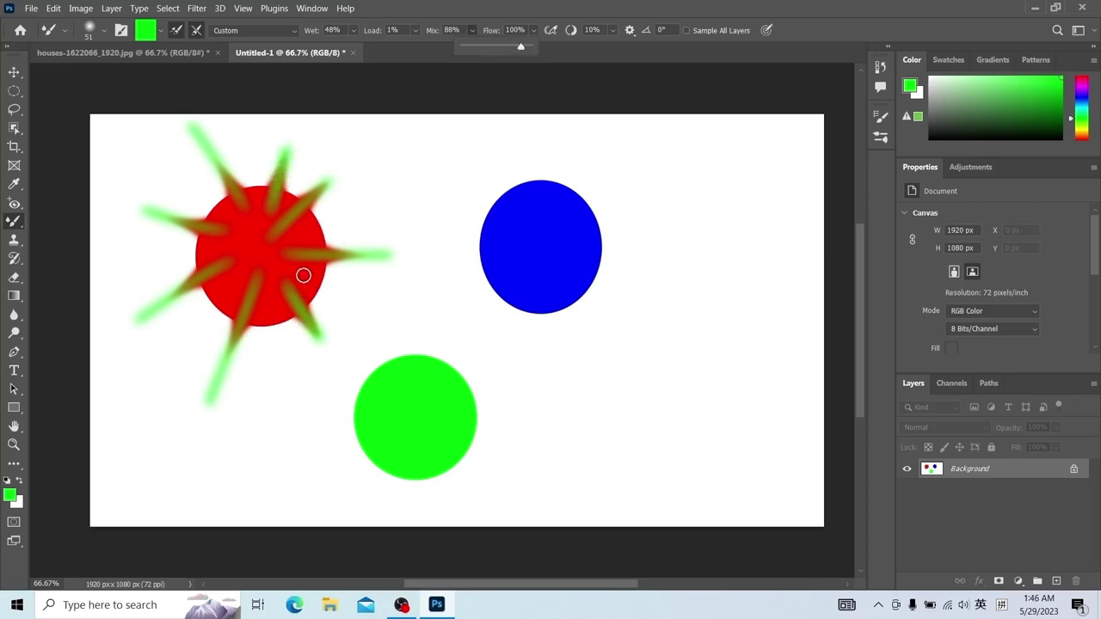
{"action": "left_click_drag", "start_coordinate": [302, 273], "coordinate": [376, 297]}
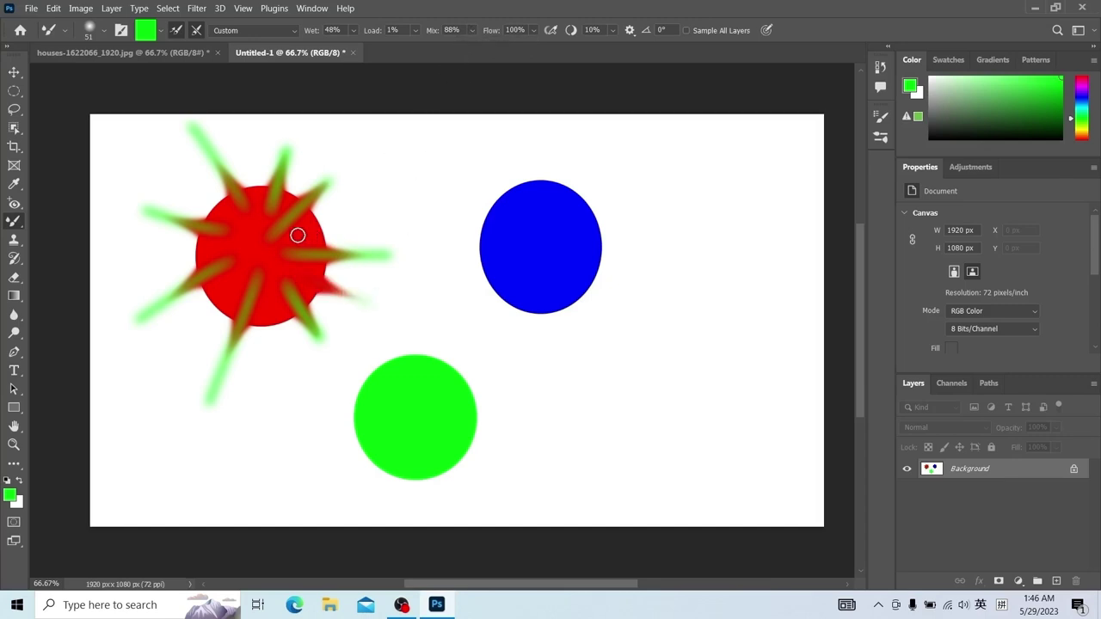
{"action": "left_click_drag", "start_coordinate": [298, 236], "coordinate": [361, 188]}
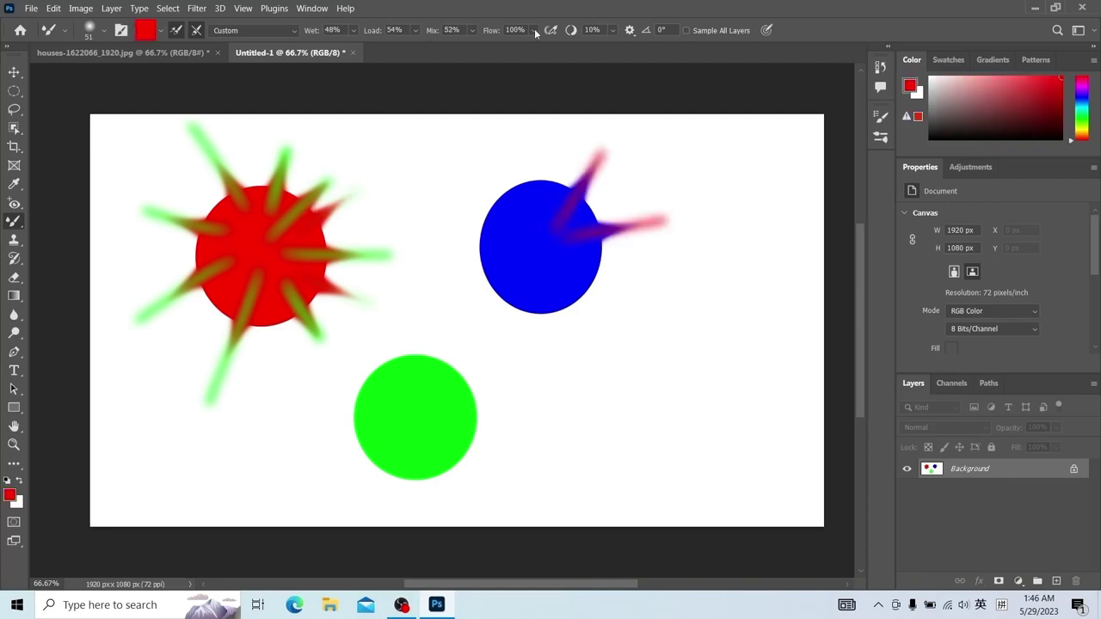
{"action": "left_click", "coordinate": [534, 31]}
{"action": "left_click", "coordinate": [534, 29]}
In the houses image, turn off Load Solid Colors Only, load the orange house's roof texture and paint across the pink-green house boundary.
{"action": "left_click", "coordinate": [135, 55]}
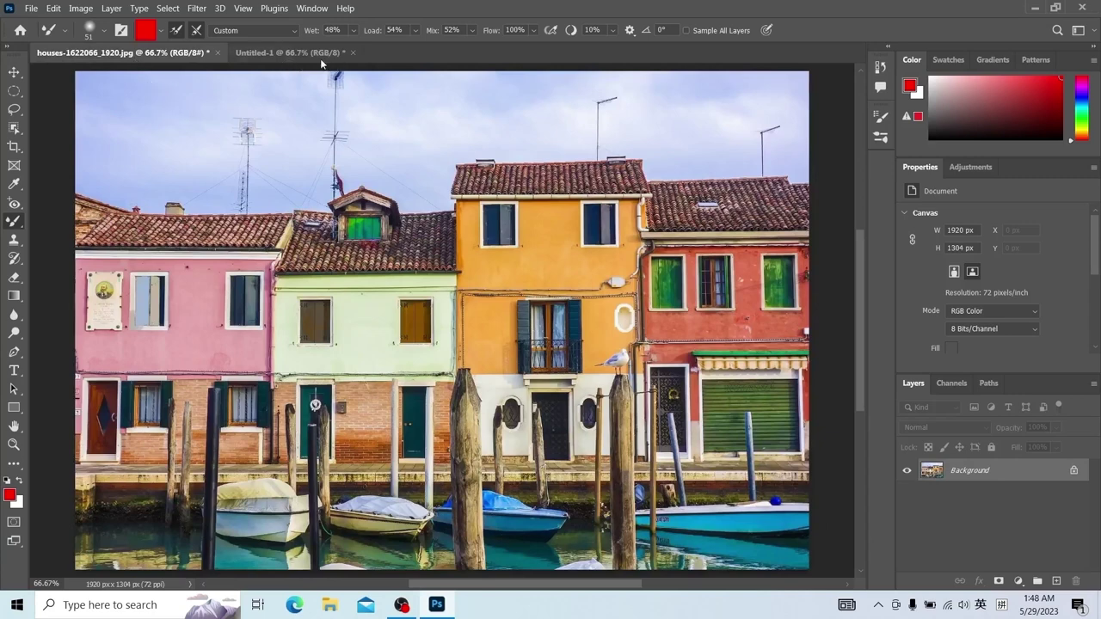
{"action": "left_click", "coordinate": [160, 34]}
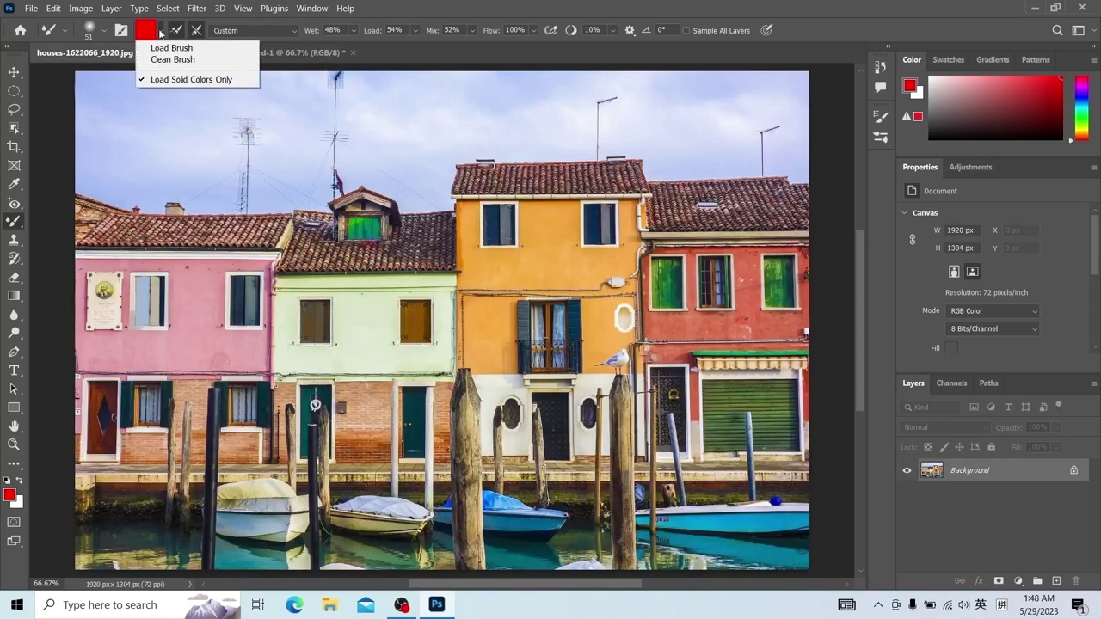
{"action": "left_click", "coordinate": [166, 80]}
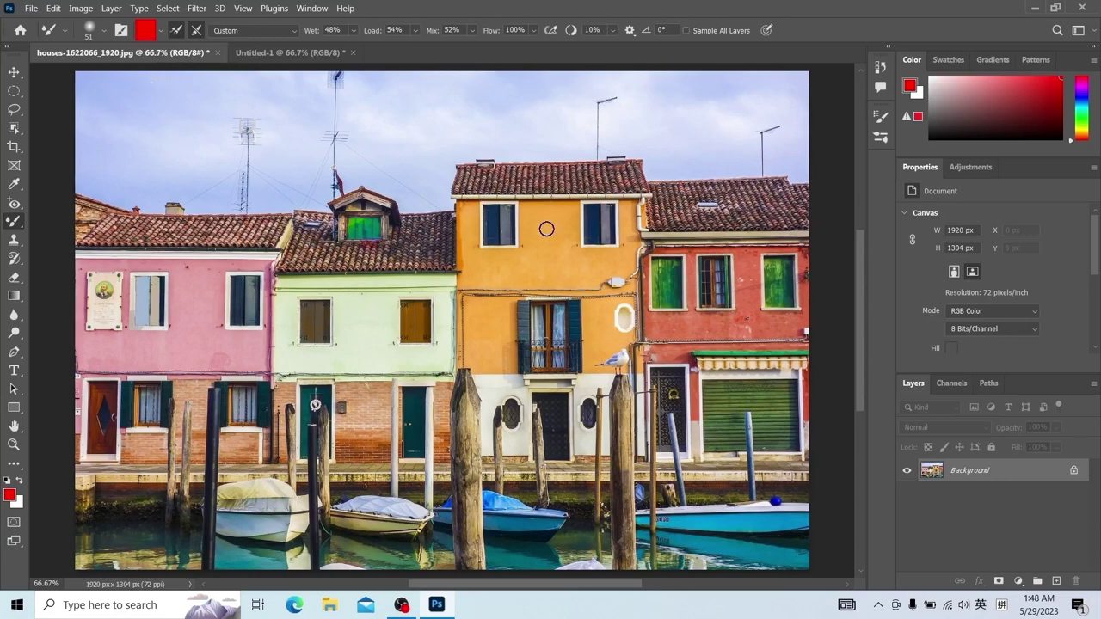
{"action": "left_click", "coordinate": [543, 179], "text": "alt"}
{"action": "left_click_drag", "start_coordinate": [248, 355], "coordinate": [362, 353]}
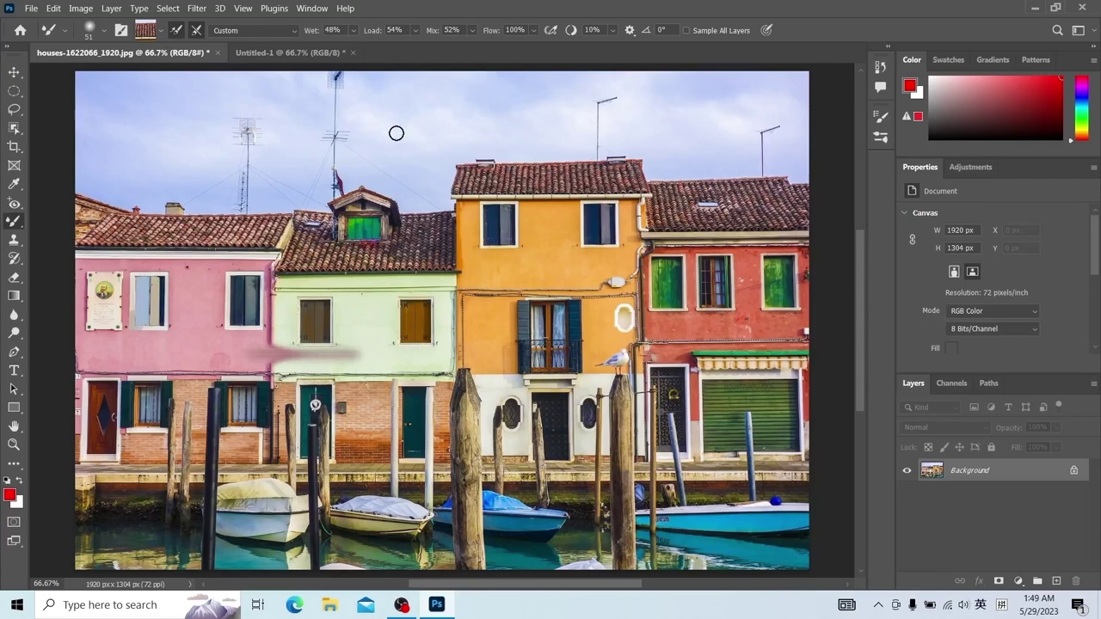
Set the Mix ratio to 12% and paint two more horizontal strokes across the boundary between the pink and green houses.
{"action": "left_click", "coordinate": [471, 30]}
{"action": "left_click", "coordinate": [456, 47]}
{"action": "left_click_drag", "start_coordinate": [252, 336], "coordinate": [364, 327]}
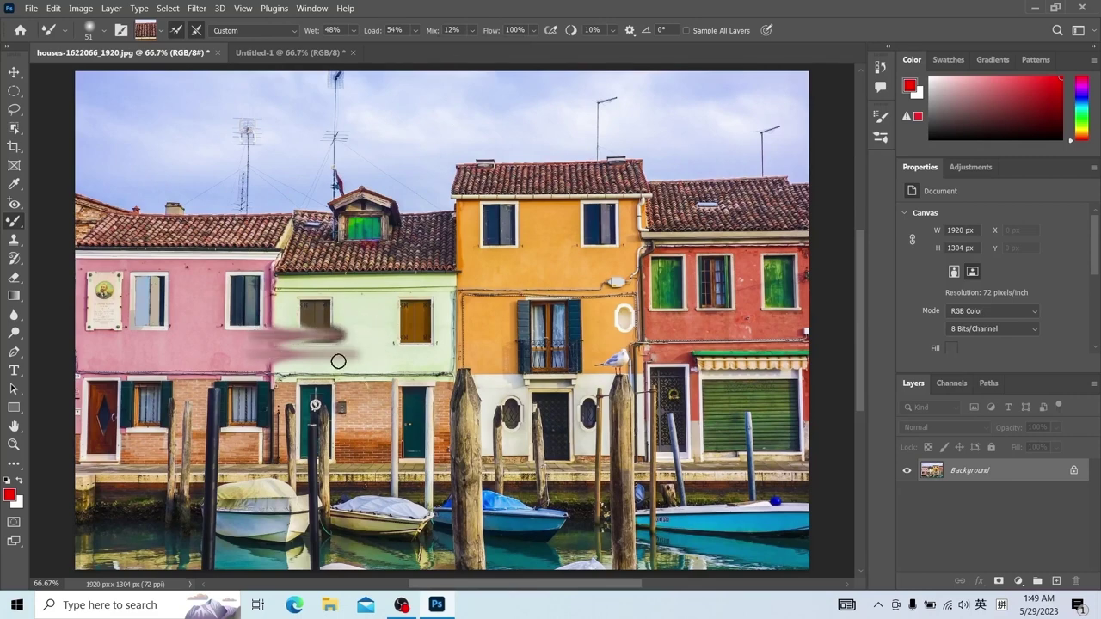
{"action": "left_click_drag", "start_coordinate": [248, 369], "coordinate": [318, 369]}
Paint two vertical strokes down the pink wall between its upper windows and two horizontal strokes across the green-orange house boundary.
{"action": "left_click_drag", "start_coordinate": [218, 249], "coordinate": [214, 326]}
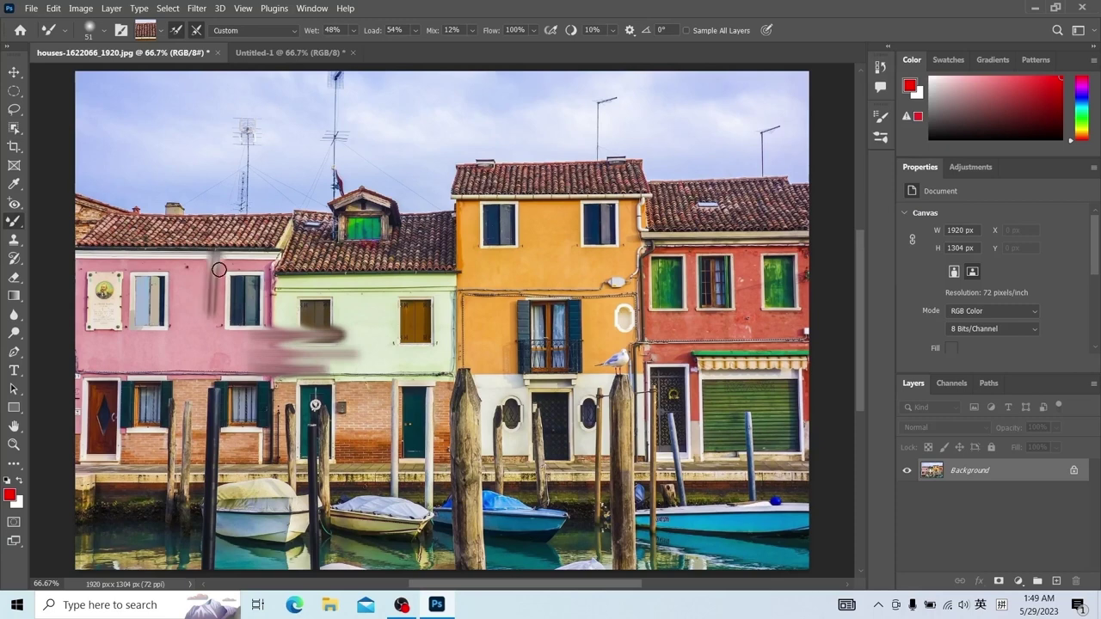
{"action": "left_click_drag", "start_coordinate": [186, 255], "coordinate": [185, 331]}
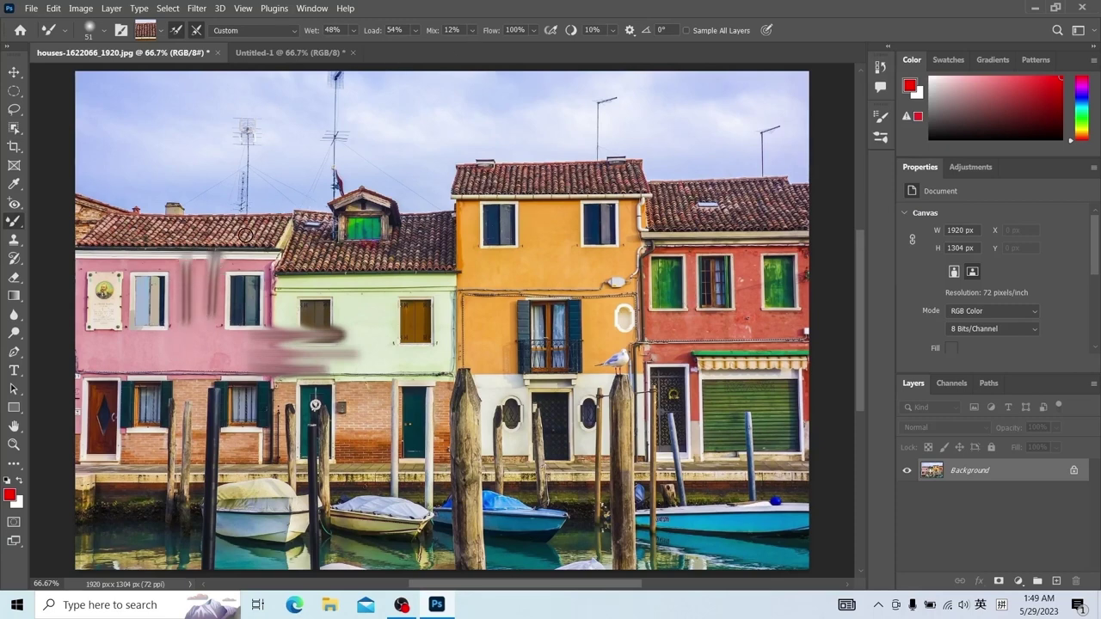
{"action": "left_click_drag", "start_coordinate": [442, 339], "coordinate": [509, 339]}
{"action": "left_click_drag", "start_coordinate": [442, 363], "coordinate": [497, 362]}
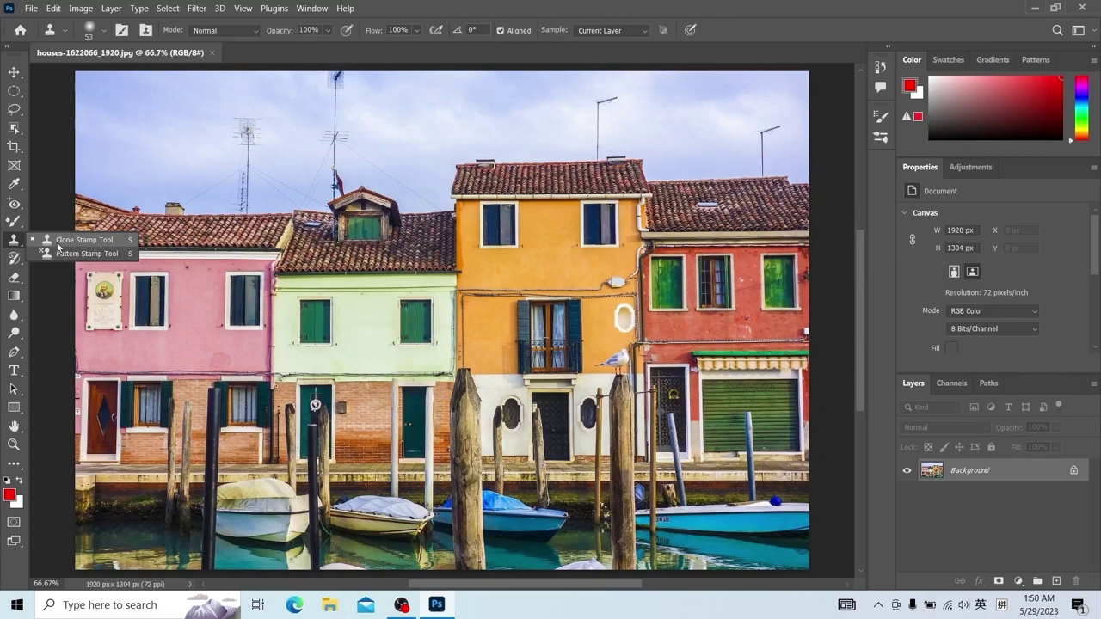
Switch to the Pattern Stamp tool and look through the Trees and Grass pattern groups and the pattern options.
{"action": "left_click", "coordinate": [57, 253]}
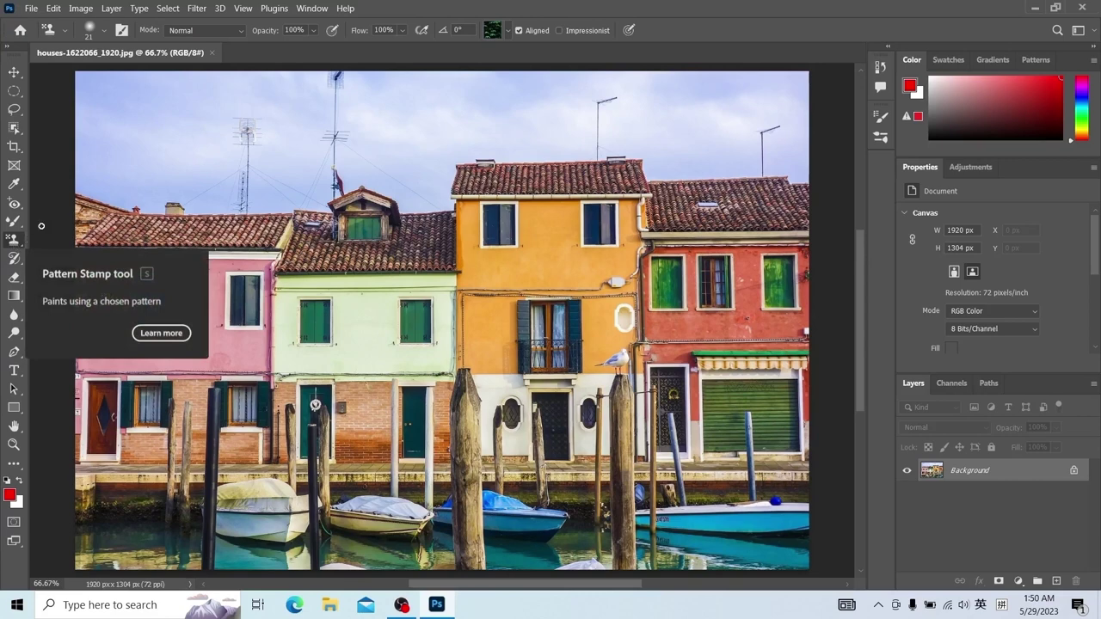
{"action": "left_click", "coordinate": [506, 33]}
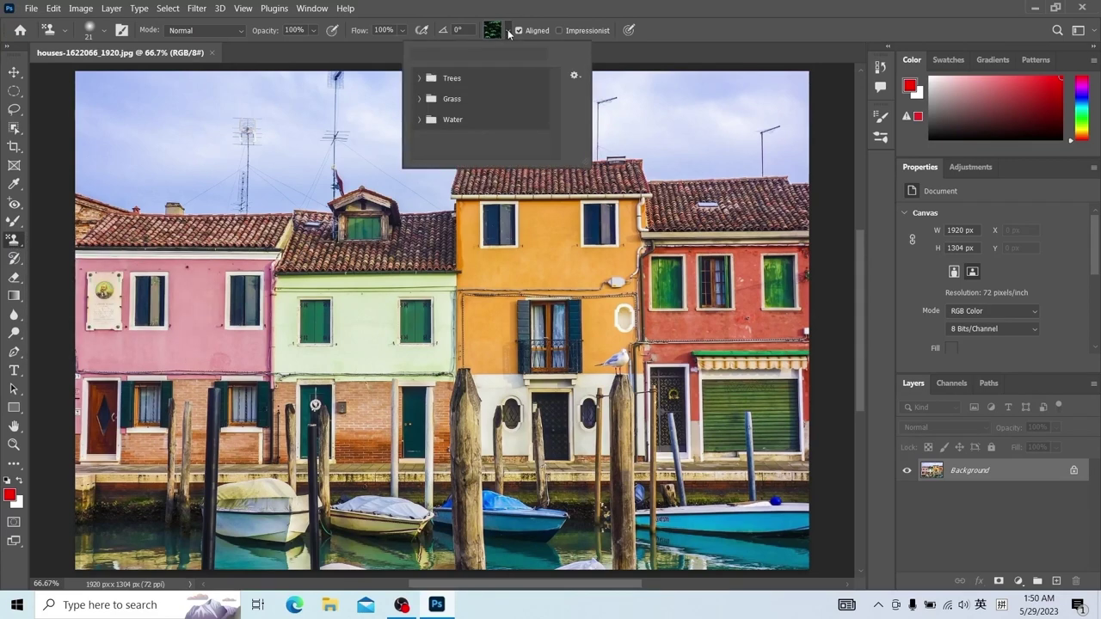
{"action": "left_click", "coordinate": [418, 79]}
{"action": "left_click", "coordinate": [419, 78]}
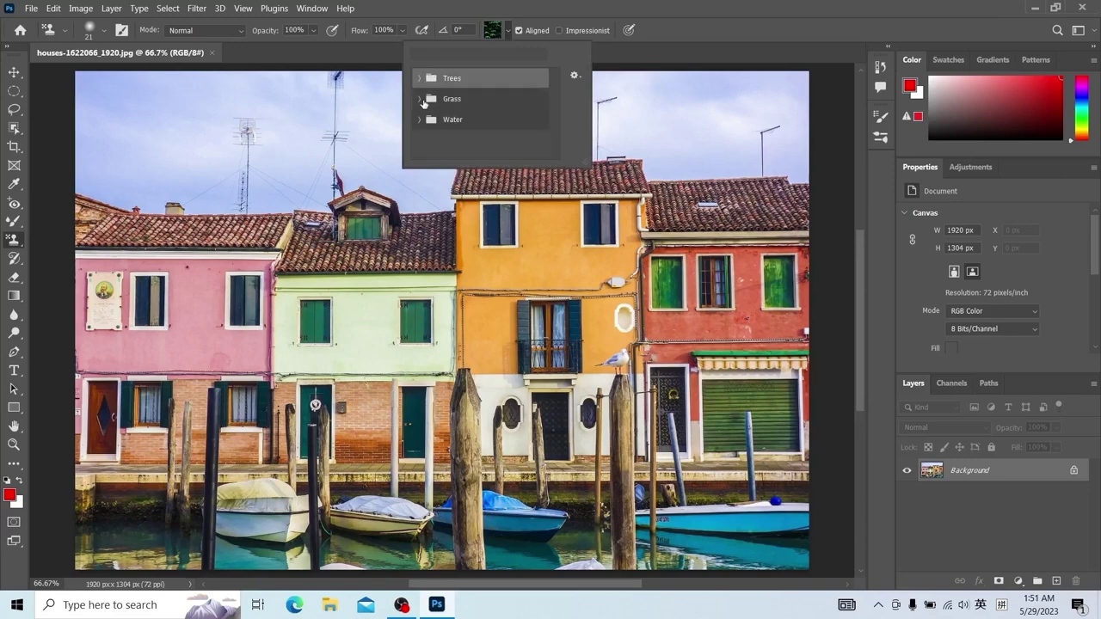
{"action": "left_click", "coordinate": [420, 100]}
{"action": "left_click", "coordinate": [420, 100]}
{"action": "left_click", "coordinate": [577, 75]}
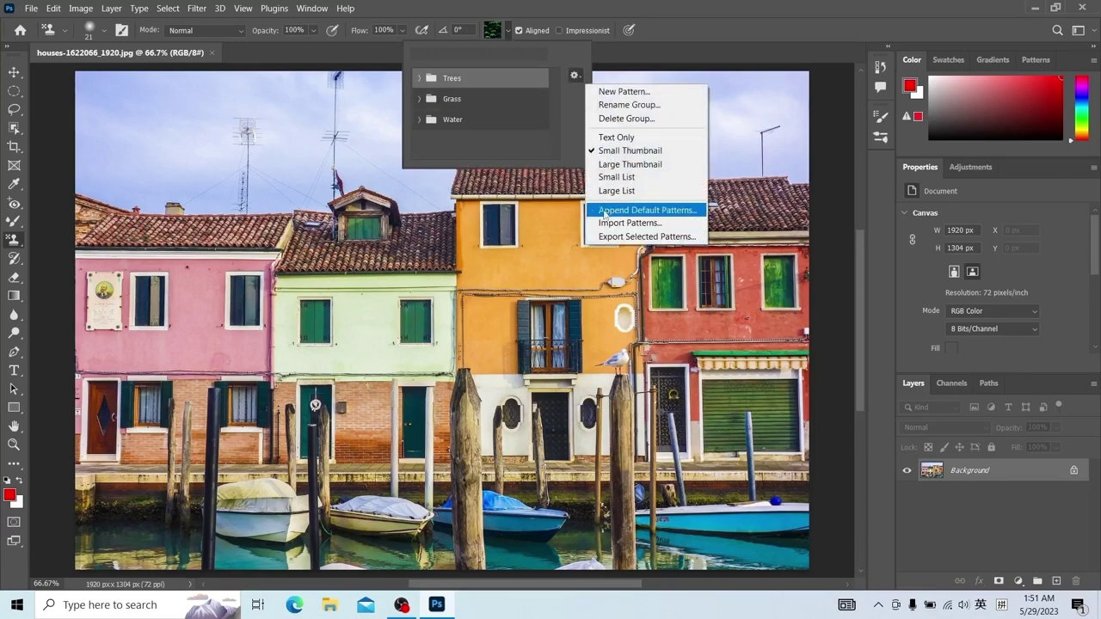
{"action": "left_click", "coordinate": [572, 93]}
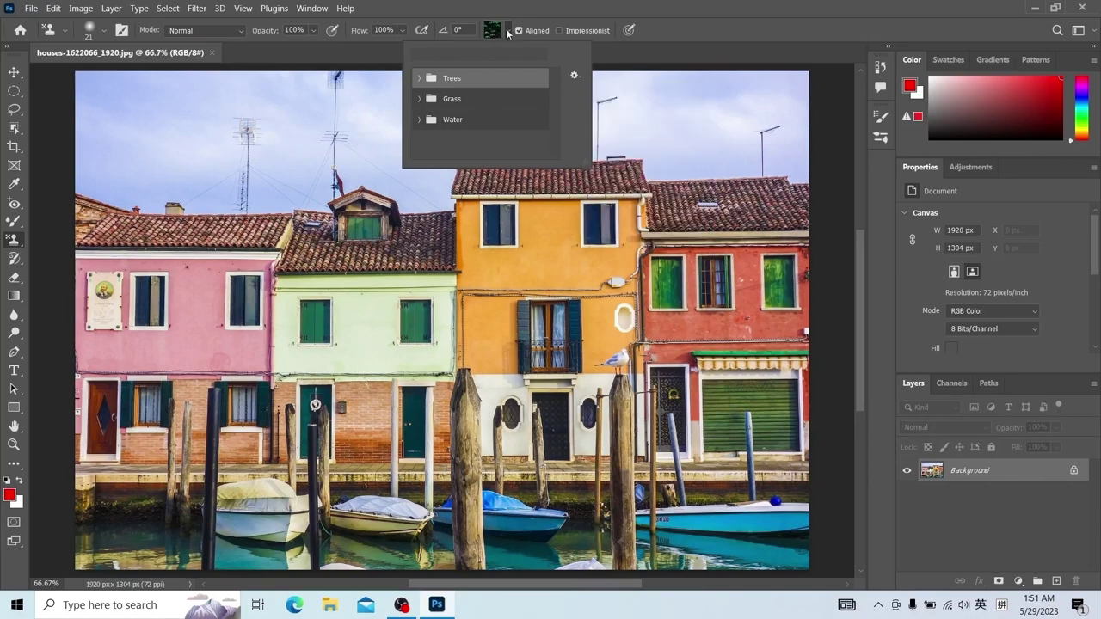
{"action": "left_click", "coordinate": [316, 226]}
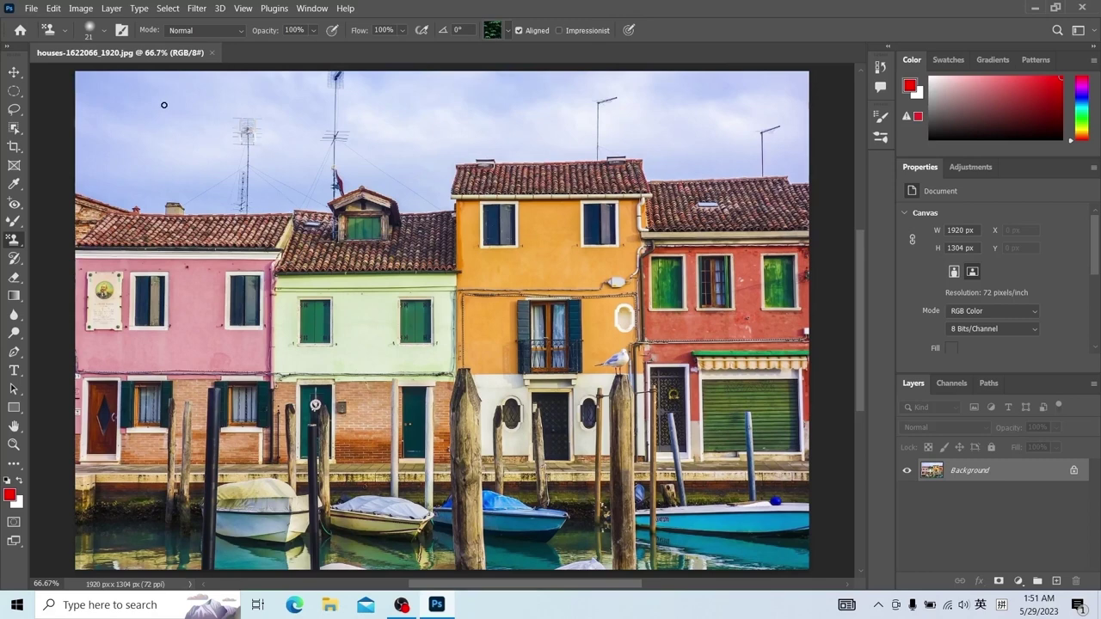
Set the brush size to 51 px and stamp a patch of the green leaf pattern in the sky above the dormer window.
{"action": "left_click", "coordinate": [104, 34]}
{"action": "left_click", "coordinate": [103, 76]}
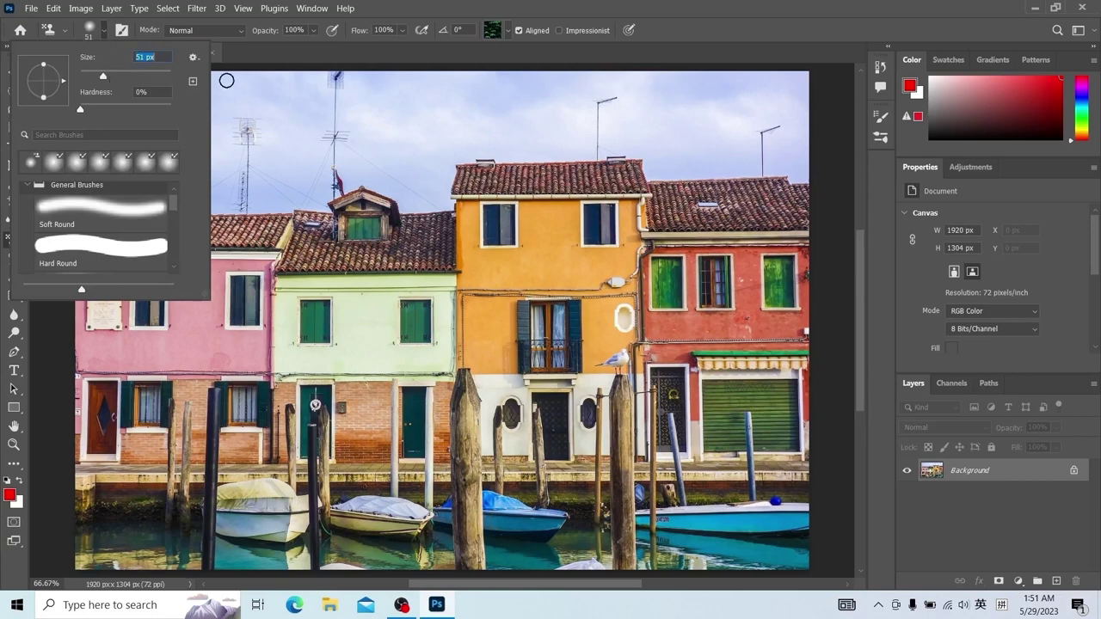
{"action": "left_click", "coordinate": [256, 55]}
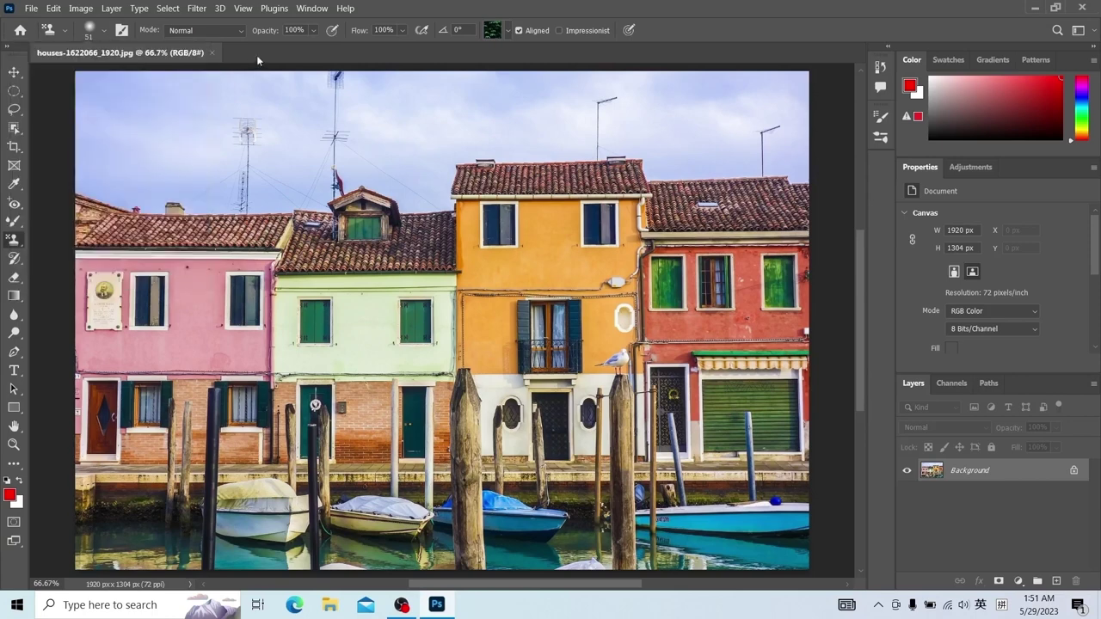
{"action": "left_click", "coordinate": [371, 140]}
{"action": "left_click", "coordinate": [391, 144]}
{"action": "left_click", "coordinate": [353, 160]}
{"action": "left_click", "coordinate": [417, 161]}
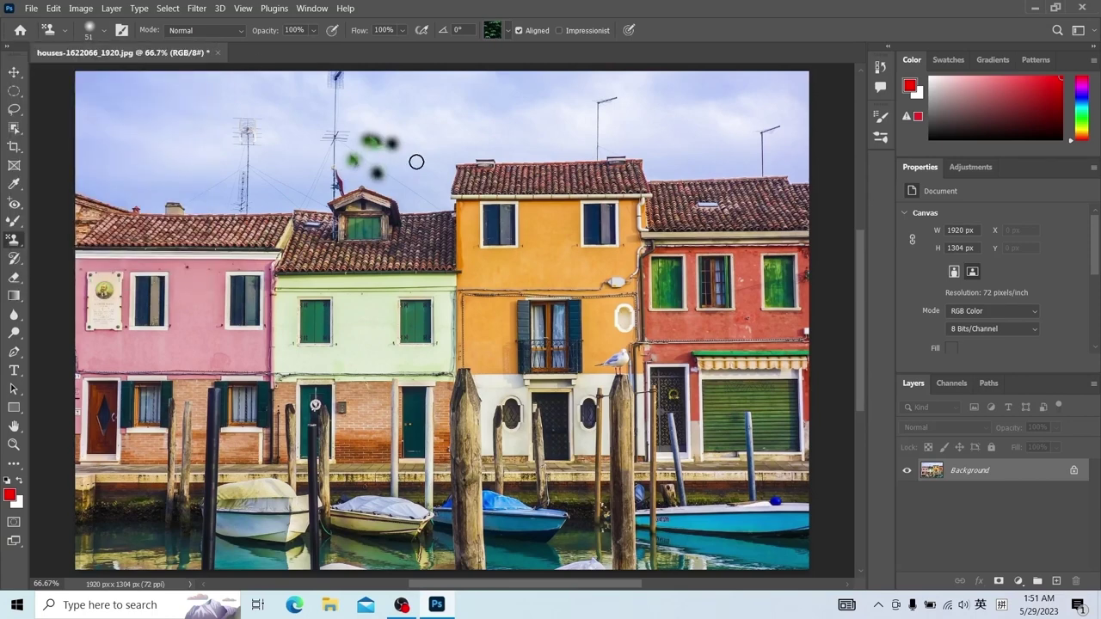
{"action": "left_click", "coordinate": [409, 173]}
{"action": "left_click", "coordinate": [401, 166]}
{"action": "left_click", "coordinate": [376, 173]}
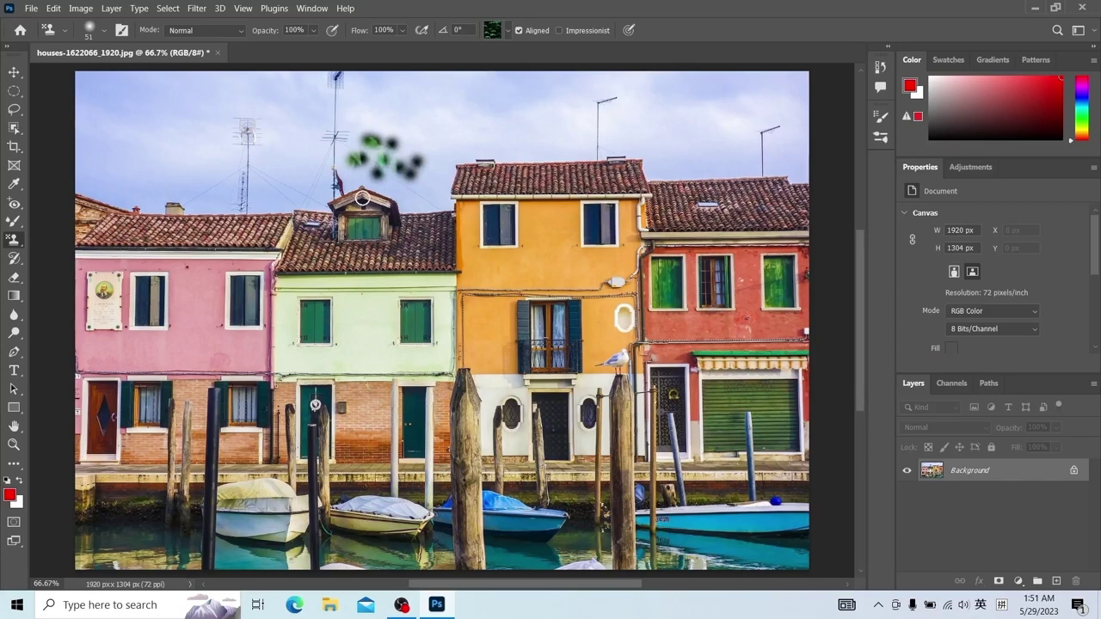
{"action": "mouse_move", "coordinate": [368, 163]}
{"action": "left_mouse_down"}
{"action": "mouse_move", "coordinate": [378, 163]}
{"action": "mouse_move", "coordinate": [366, 149]}
{"action": "mouse_move", "coordinate": [381, 158]}
{"action": "left_mouse_up"}
Choose the yellow-brown leaf pattern from the Trees group and paint a patch beside the green leaf patch in the sky.
{"action": "left_click", "coordinate": [509, 31]}
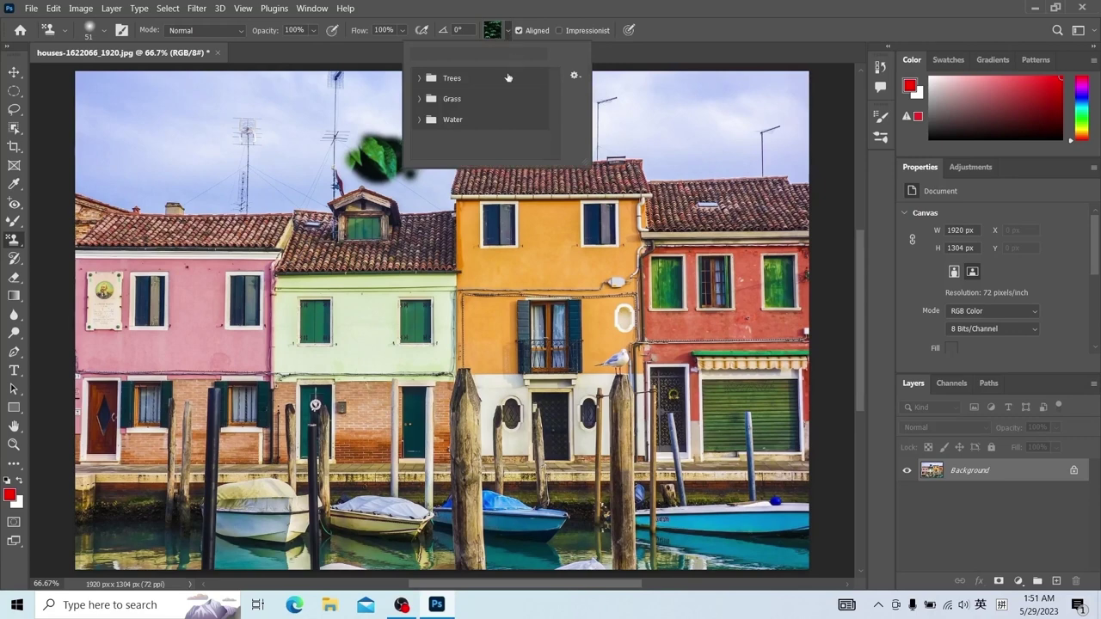
{"action": "left_click", "coordinate": [419, 78]}
{"action": "left_click", "coordinate": [483, 100]}
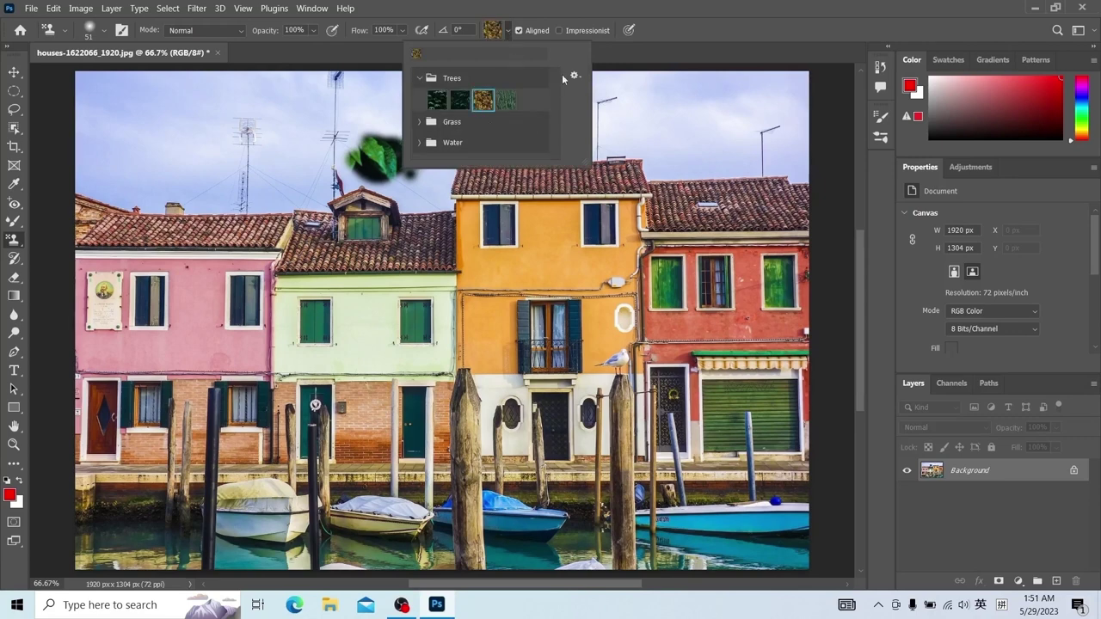
{"action": "left_click", "coordinate": [633, 52]}
{"action": "mouse_move", "coordinate": [413, 148]}
{"action": "left_mouse_down"}
{"action": "mouse_move", "coordinate": [443, 139]}
{"action": "mouse_move", "coordinate": [418, 159]}
{"action": "left_mouse_up"}
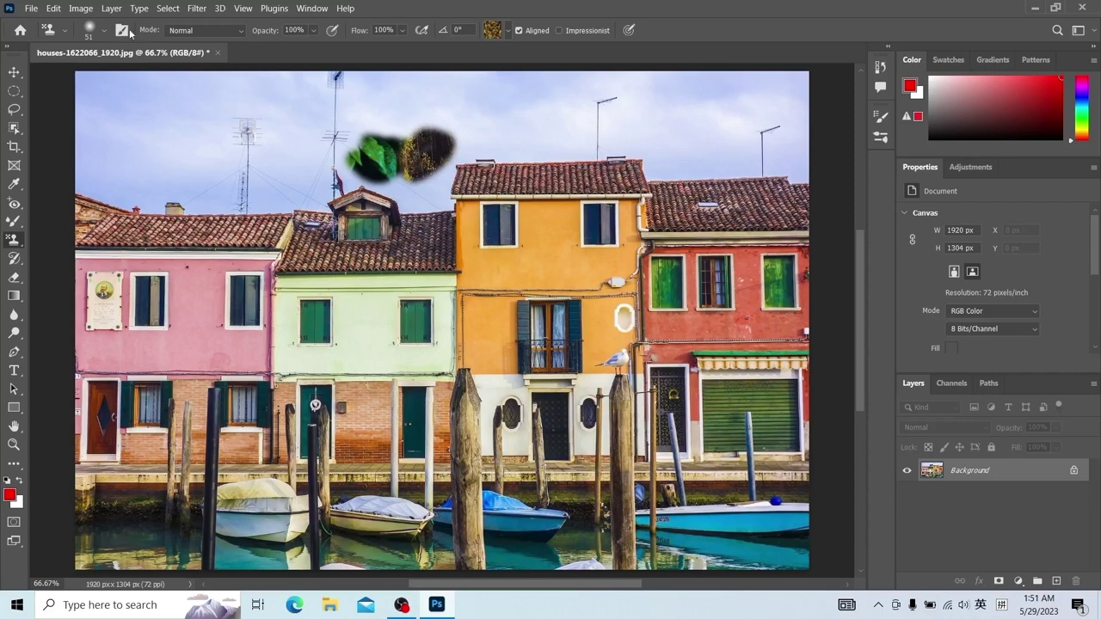
Choose the 306 px leaf-cluster brush tip and paint two overlapping leaf clusters in the sky above the pink house.
{"action": "key", "text": "F5"}
{"action": "left_click", "coordinate": [824, 194]}
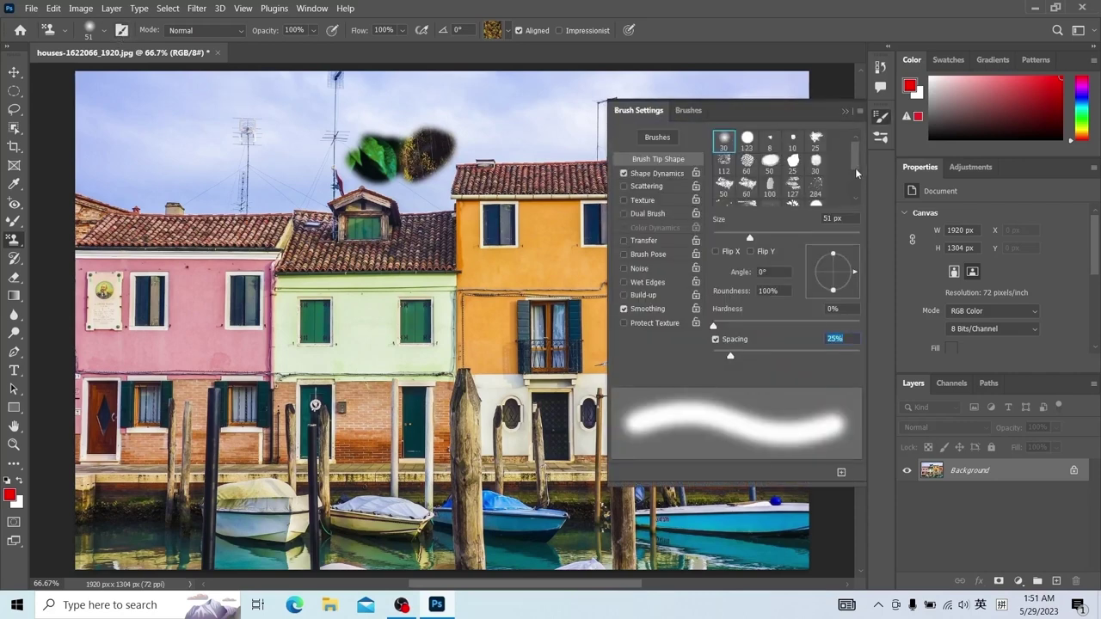
{"action": "scroll", "coordinate": [854, 172], "scroll_direction": "down", "scroll_amount": 1}
{"action": "left_click", "coordinate": [792, 176]}
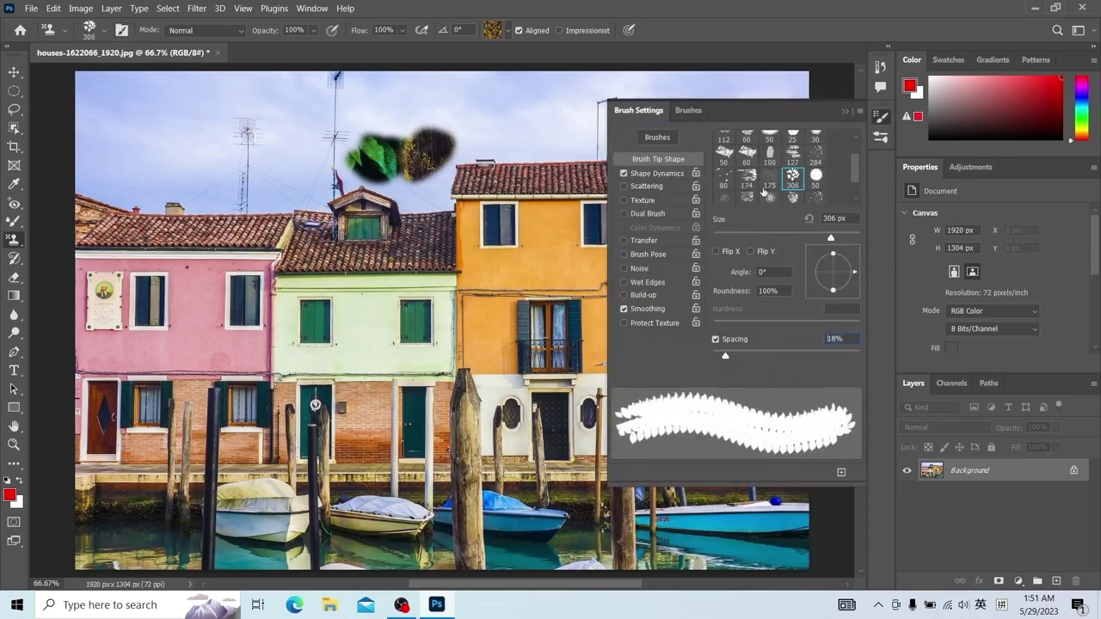
{"action": "left_click_drag", "start_coordinate": [246, 172], "coordinate": [275, 146]}
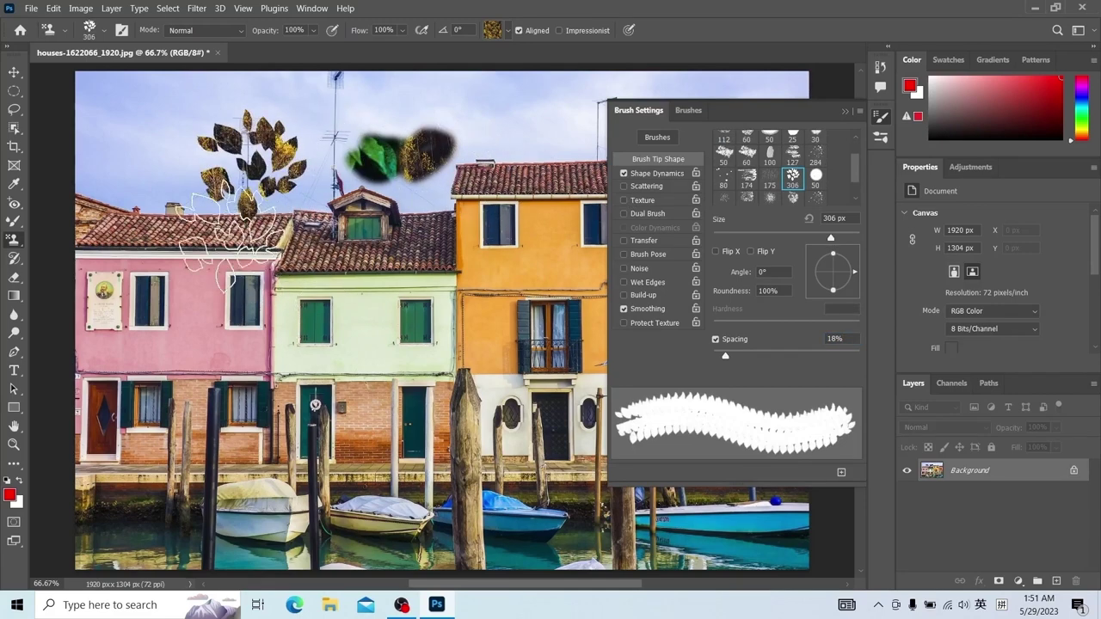
{"action": "left_click_drag", "start_coordinate": [241, 184], "coordinate": [176, 154]}
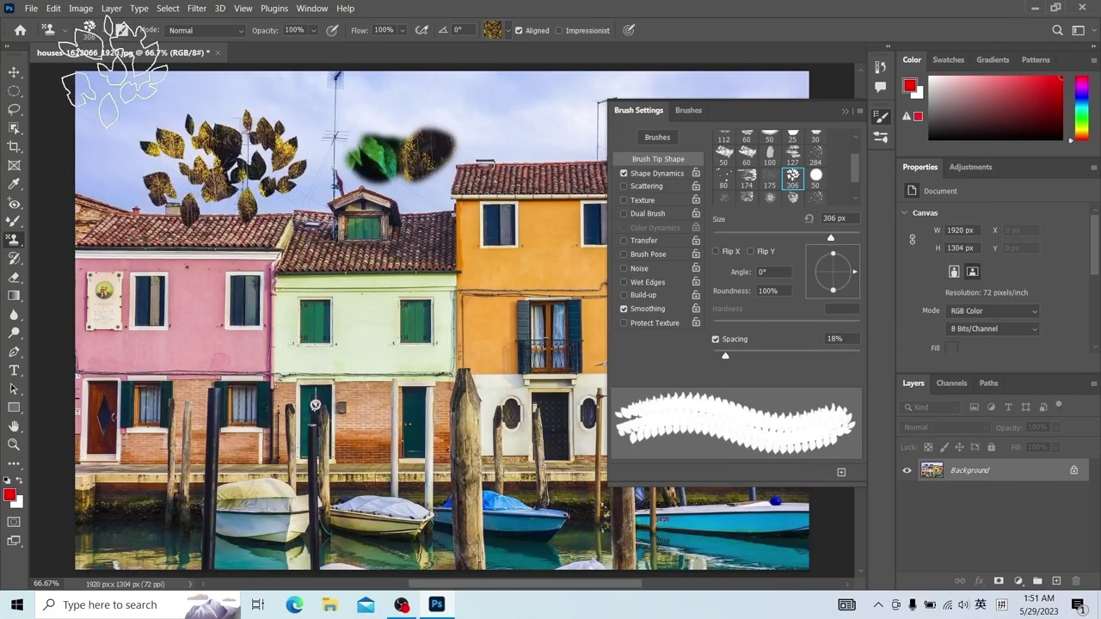
{"action": "left_click", "coordinate": [849, 113]}
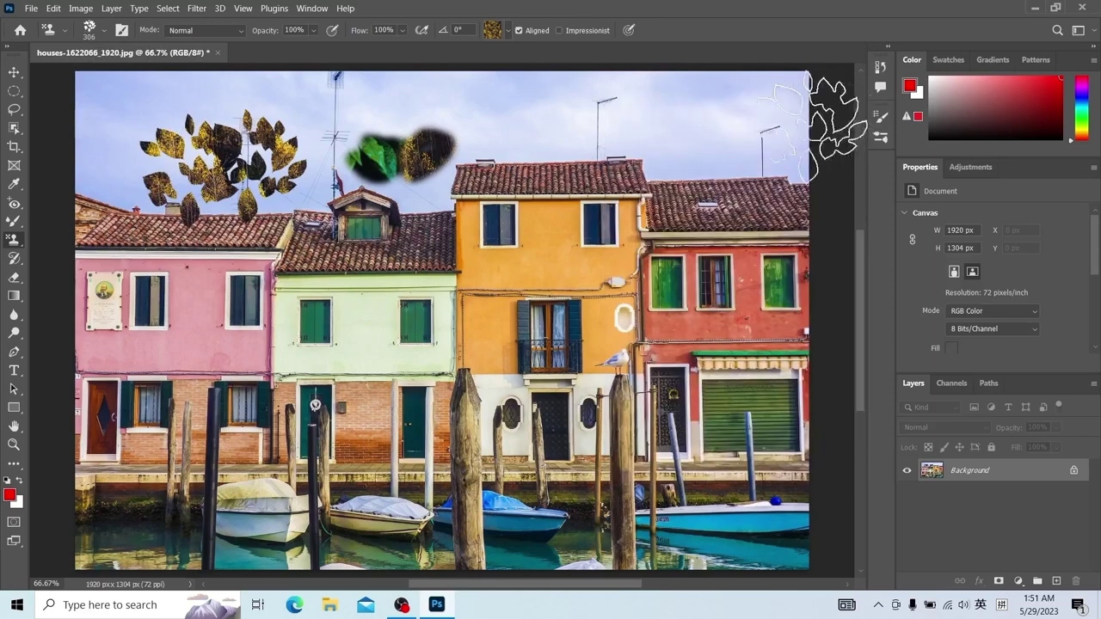